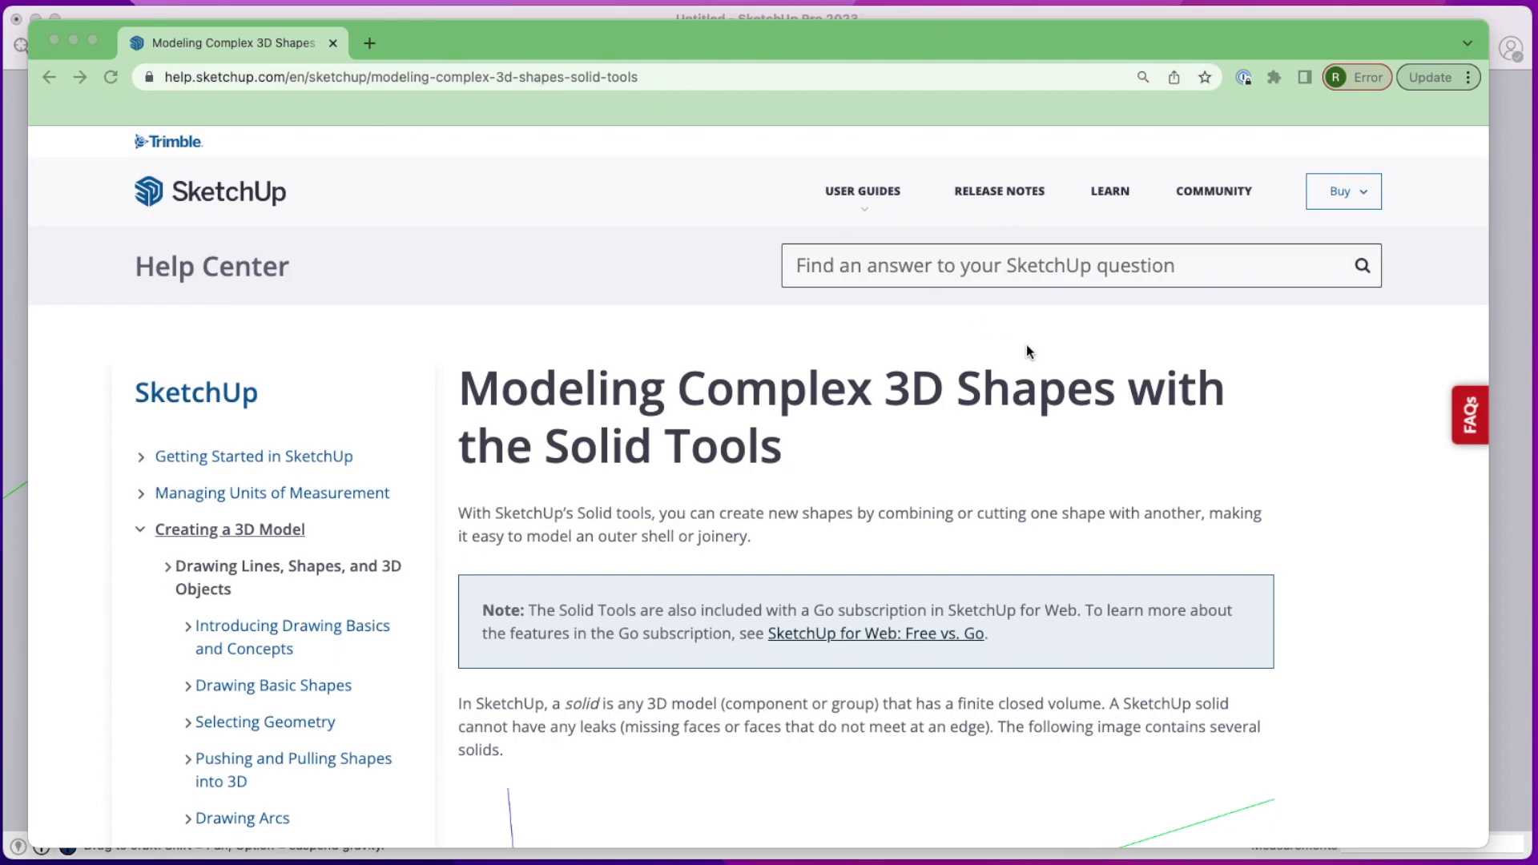
- Review the Solid Tools table in the Help Center, then return to the SketchUp model
{"action": "scroll", "coordinate": [1352, 671], "scroll_direction": "down", "scroll_amount": 10}
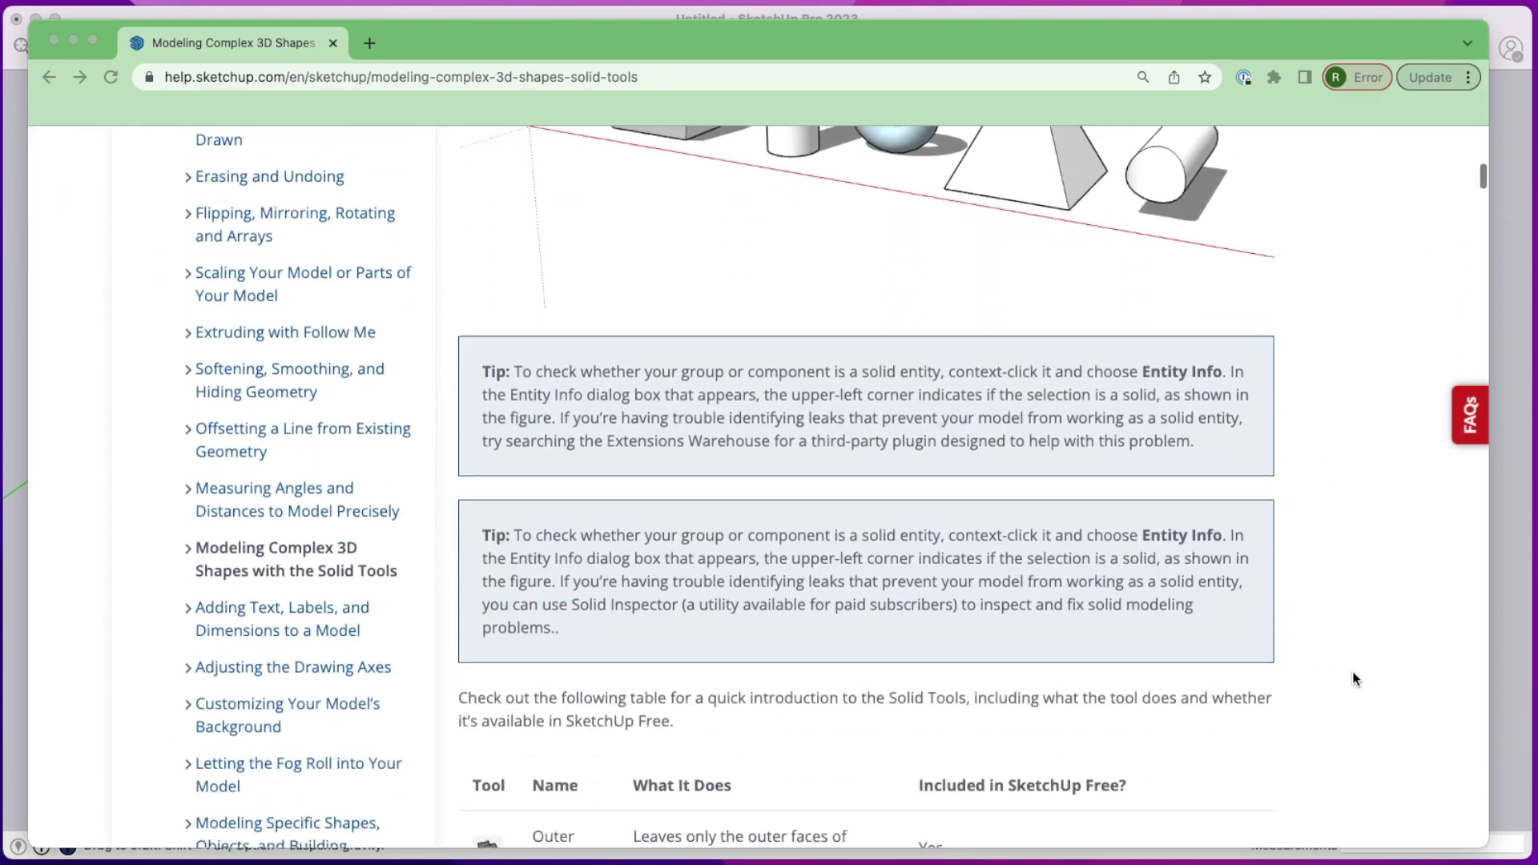
{"action": "scroll", "coordinate": [1353, 672], "scroll_direction": "down", "scroll_amount": 7}
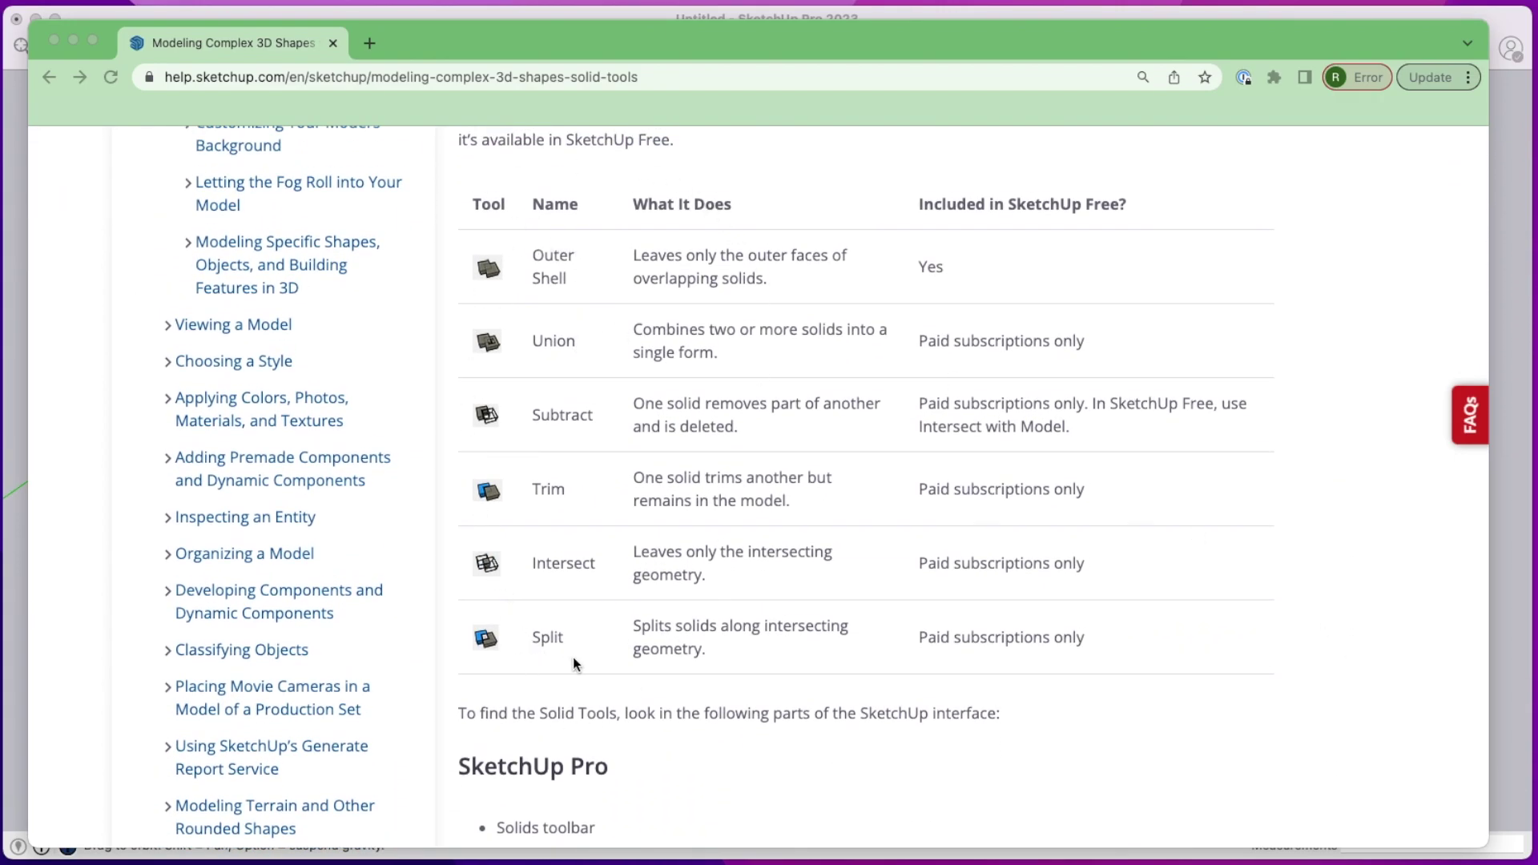
{"action": "scroll", "coordinate": [643, 282], "scroll_direction": "up", "scroll_amount": 1}
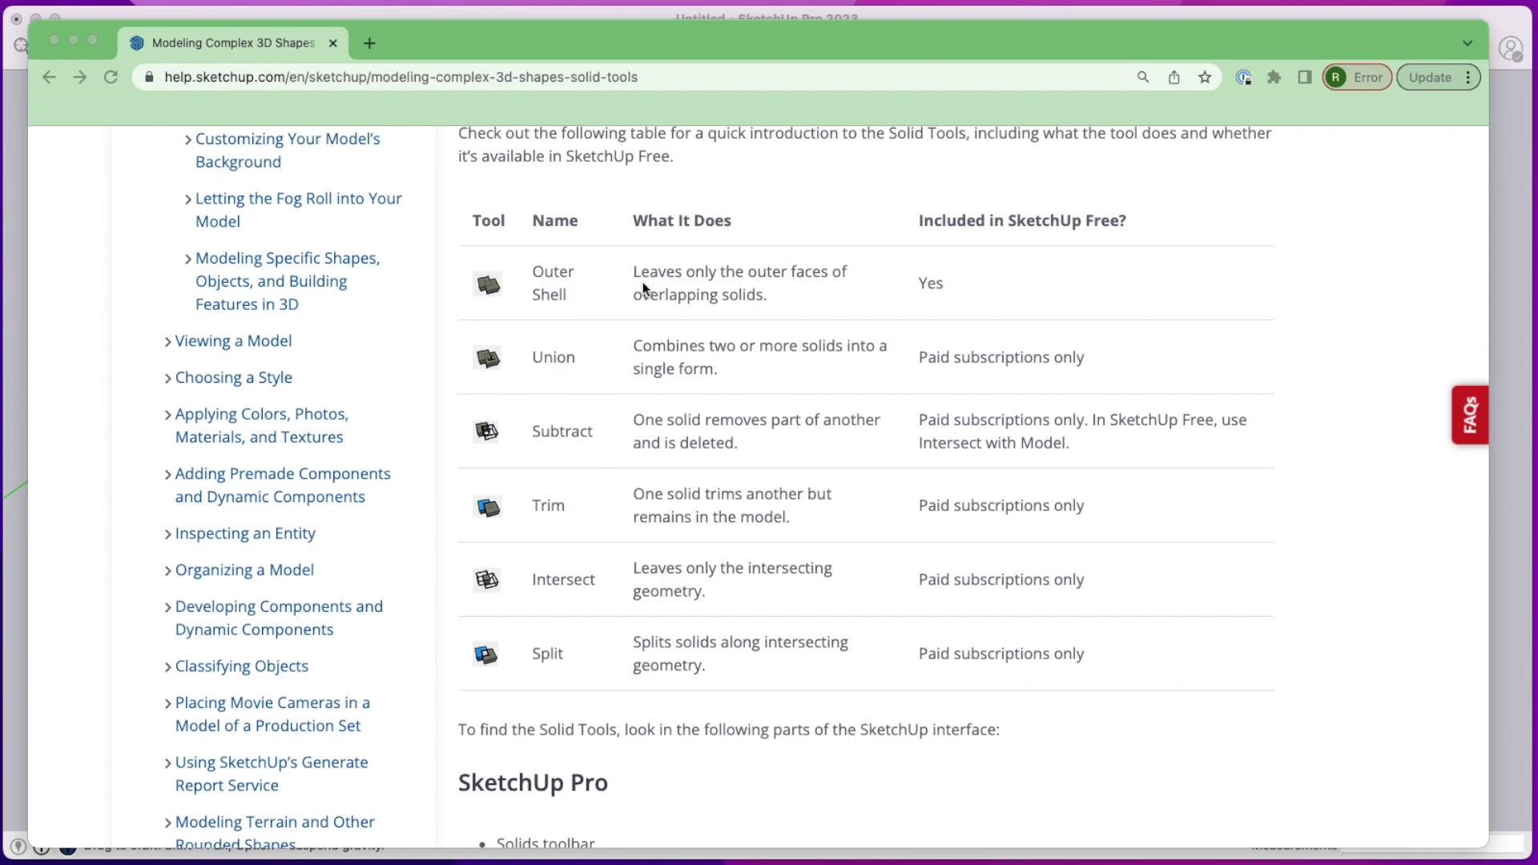
{"action": "key", "text": "super+Tab"}
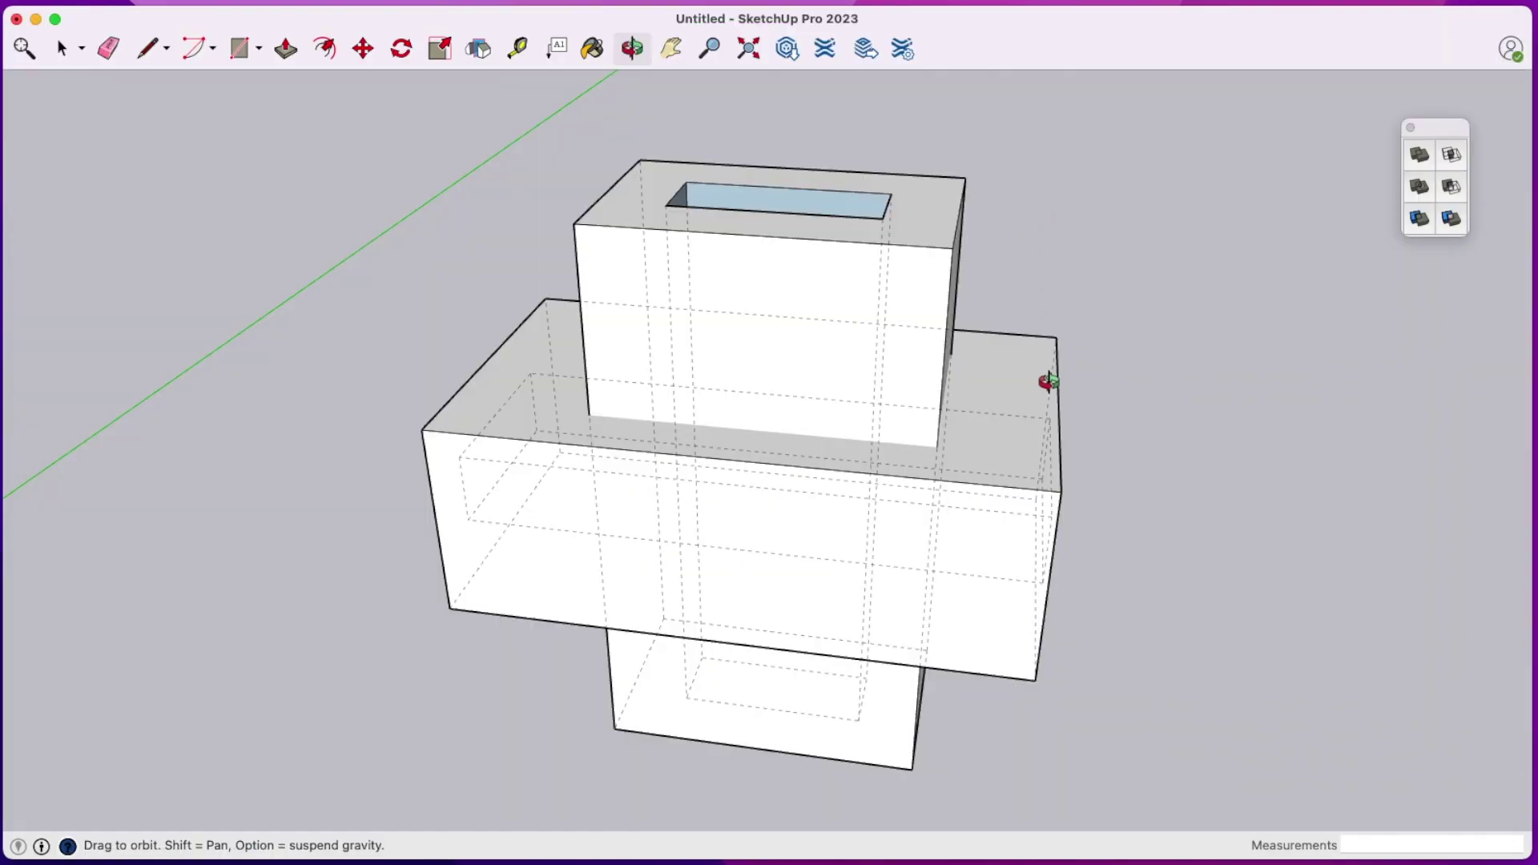
{"action": "left_click_drag", "start_coordinate": [1034, 405], "coordinate": [1020, 299]}
{"action": "left_click_drag", "start_coordinate": [412, 253], "coordinate": [411, 271]}
{"action": "key", "text": "space"}
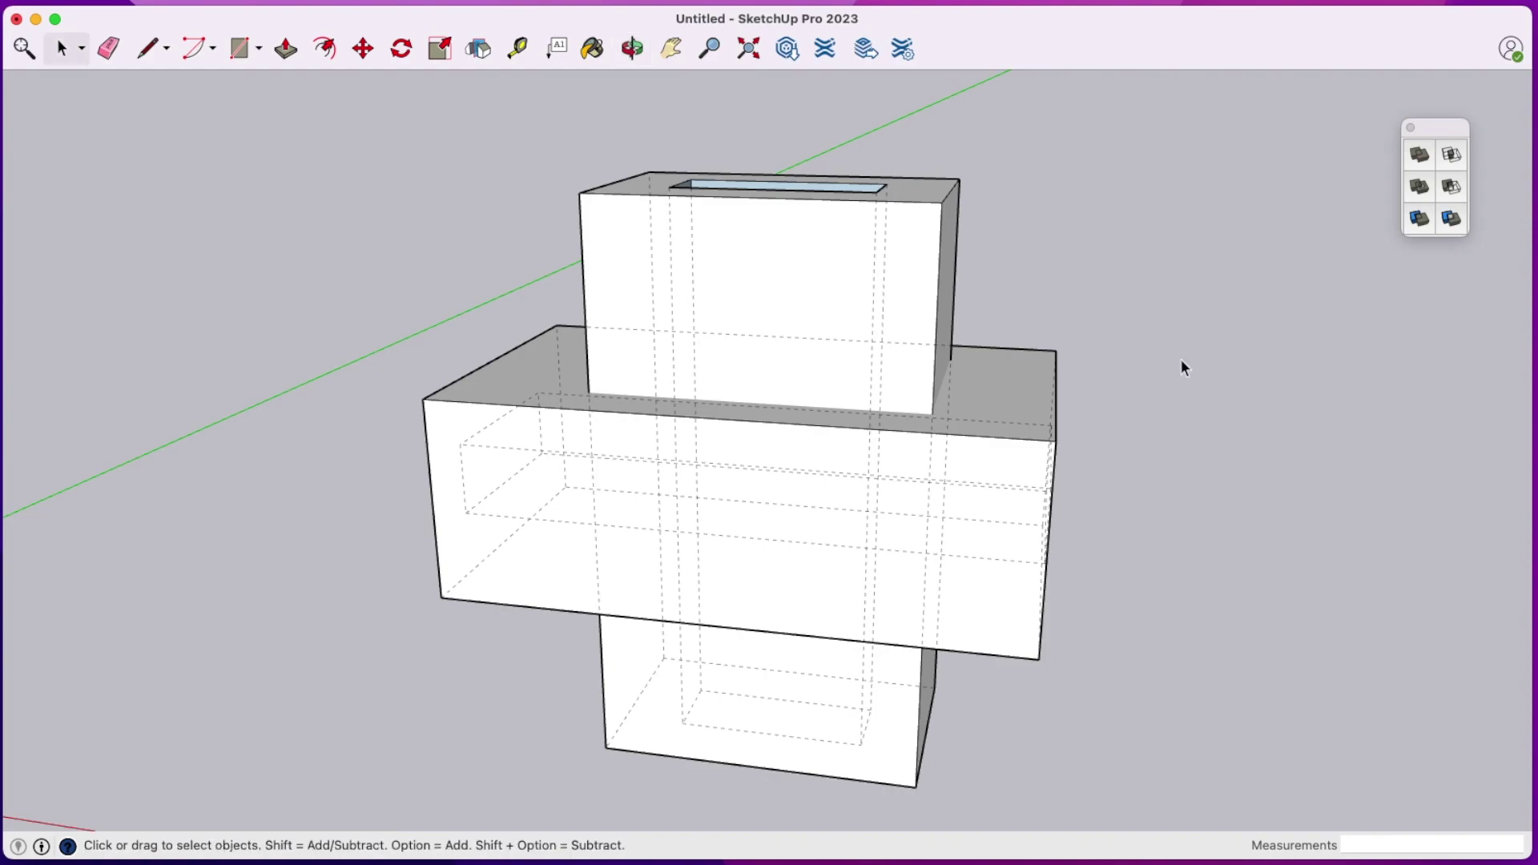
{"action": "left_click", "coordinate": [905, 203]}
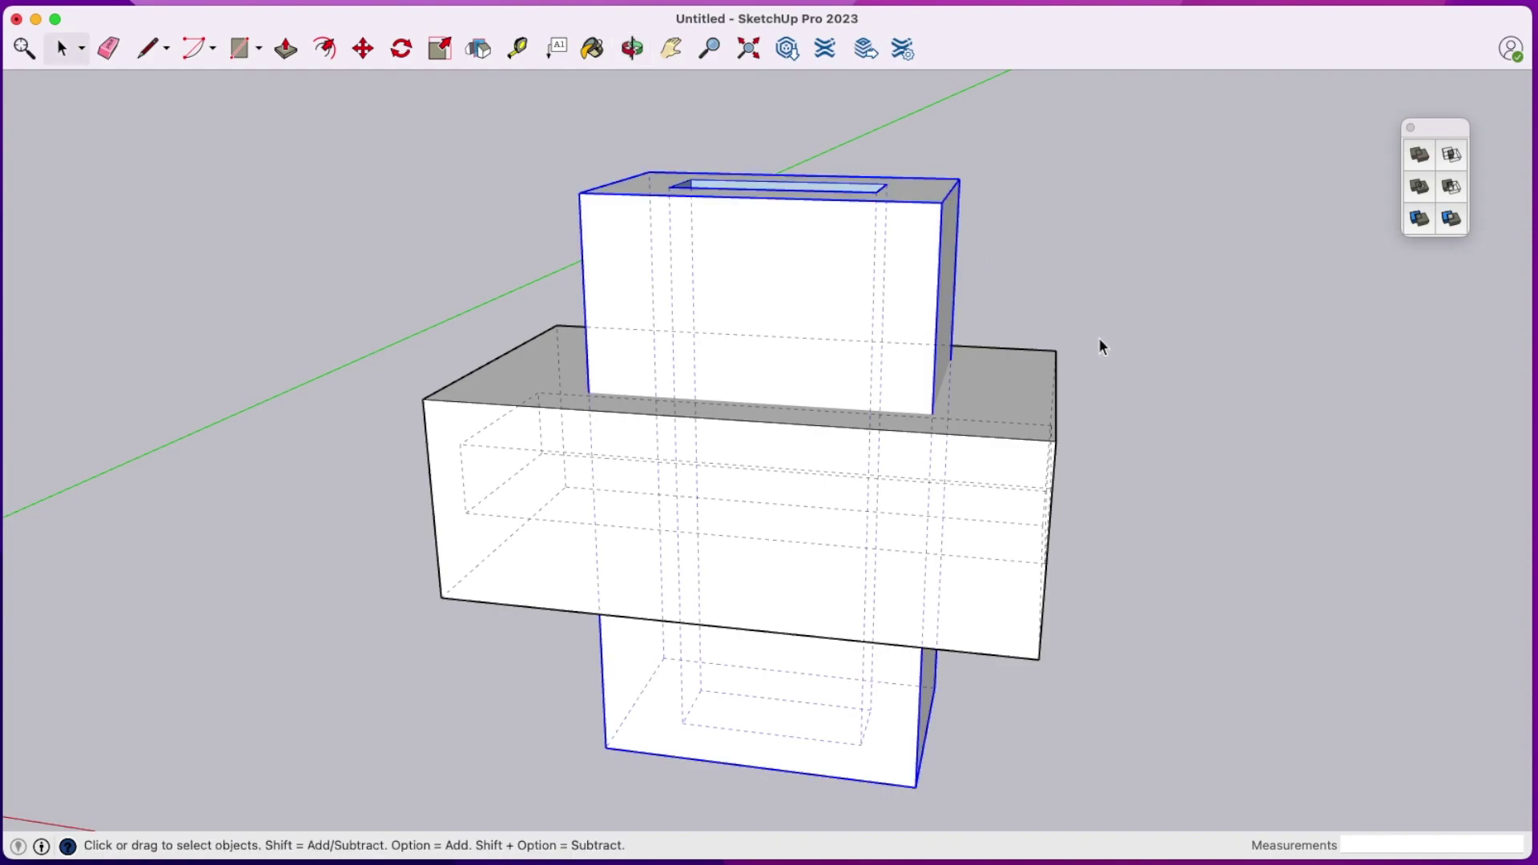
{"action": "left_click", "coordinate": [1023, 372]}
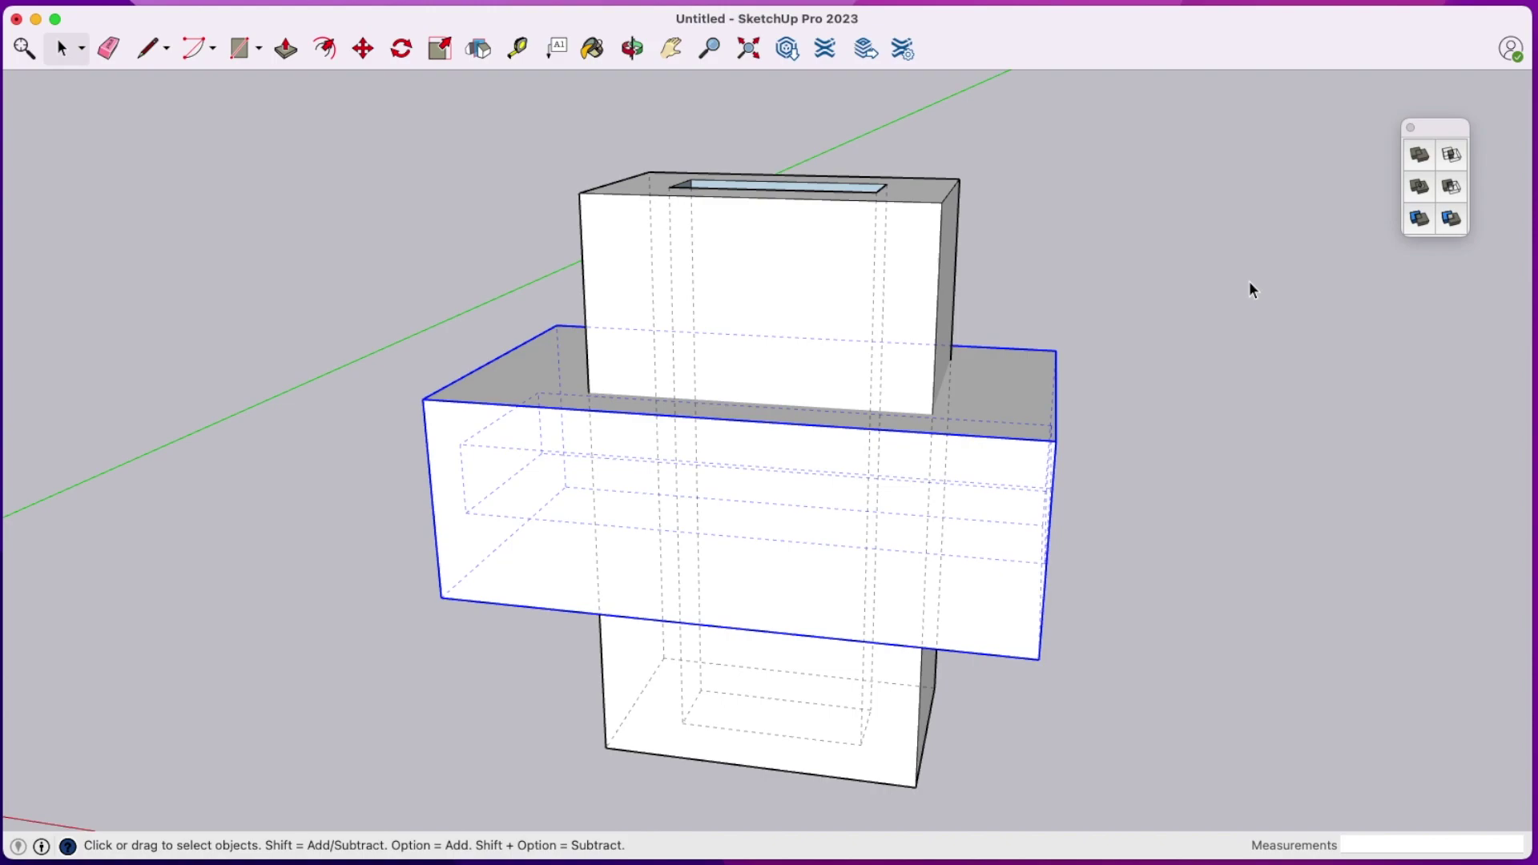
{"action": "left_click", "coordinate": [633, 48]}
{"action": "left_click_drag", "start_coordinate": [801, 245], "coordinate": [960, 488]}
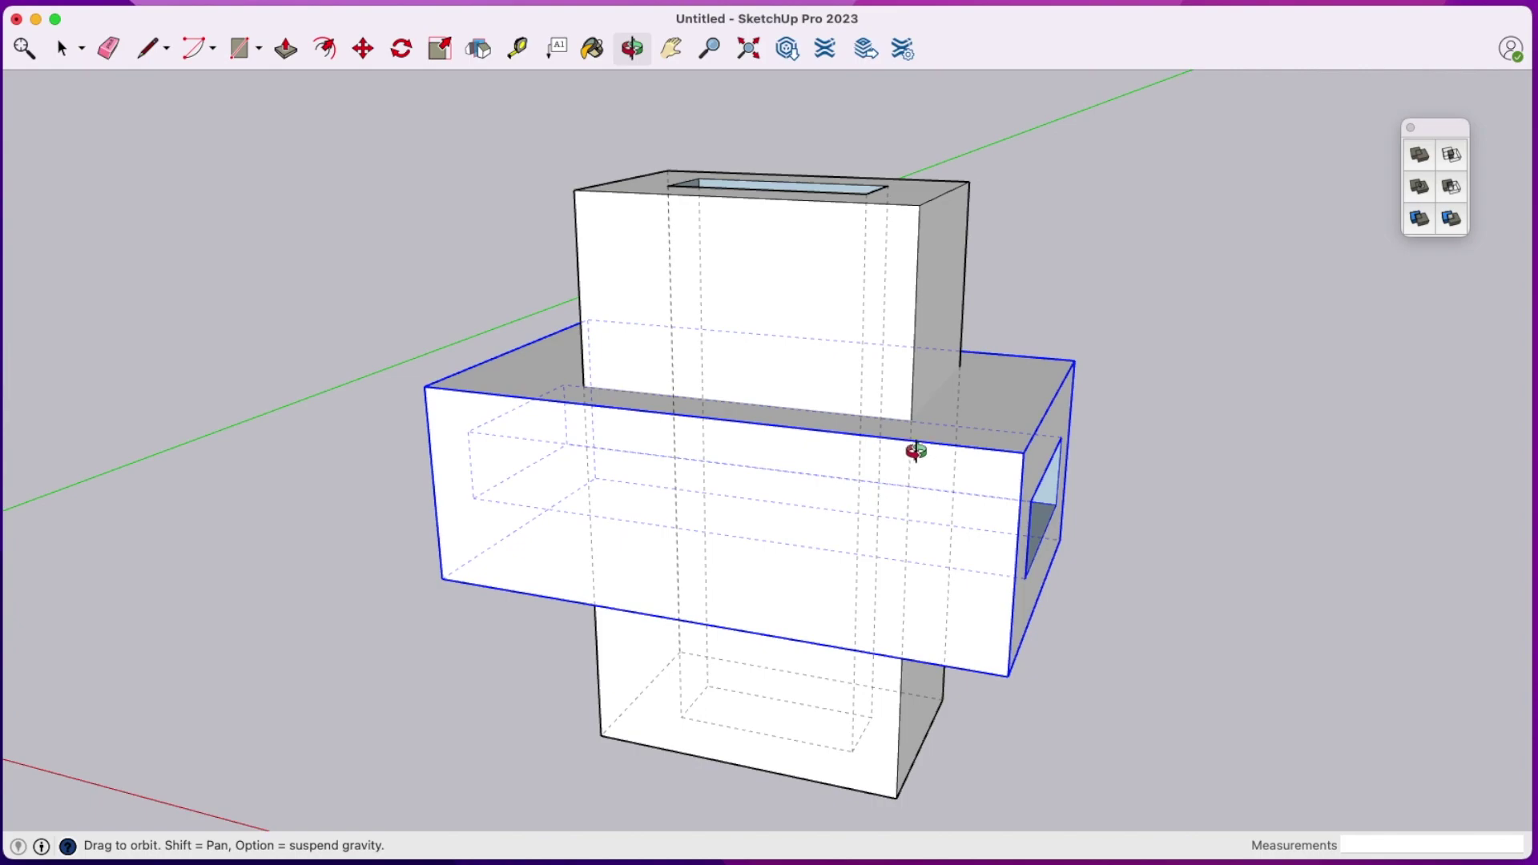
{"action": "key", "text": "space"}
{"action": "left_click", "coordinate": [1109, 296]}
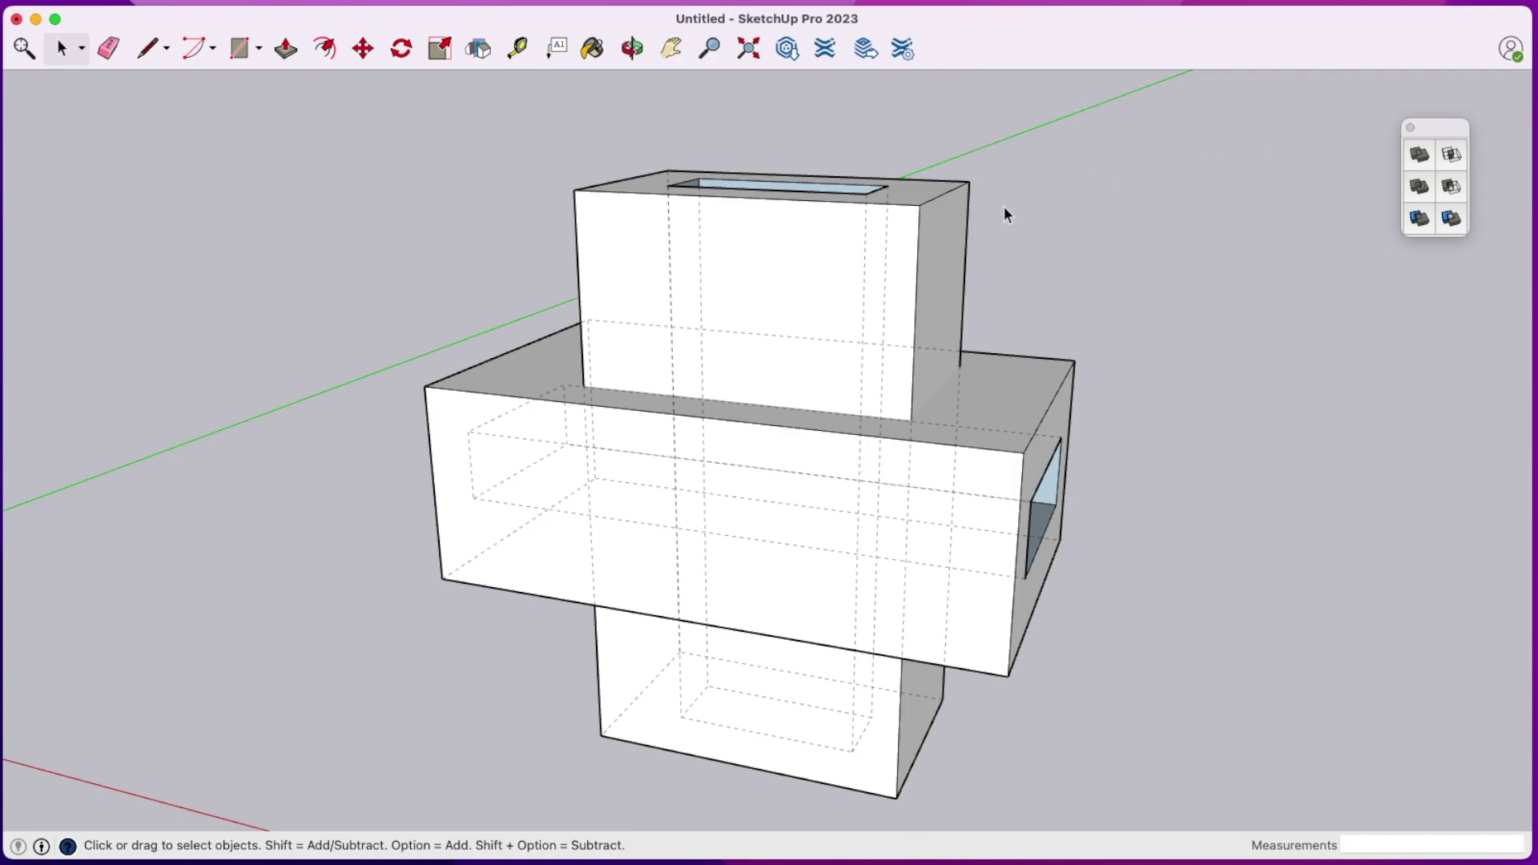
{"action": "left_click", "coordinate": [952, 214]}
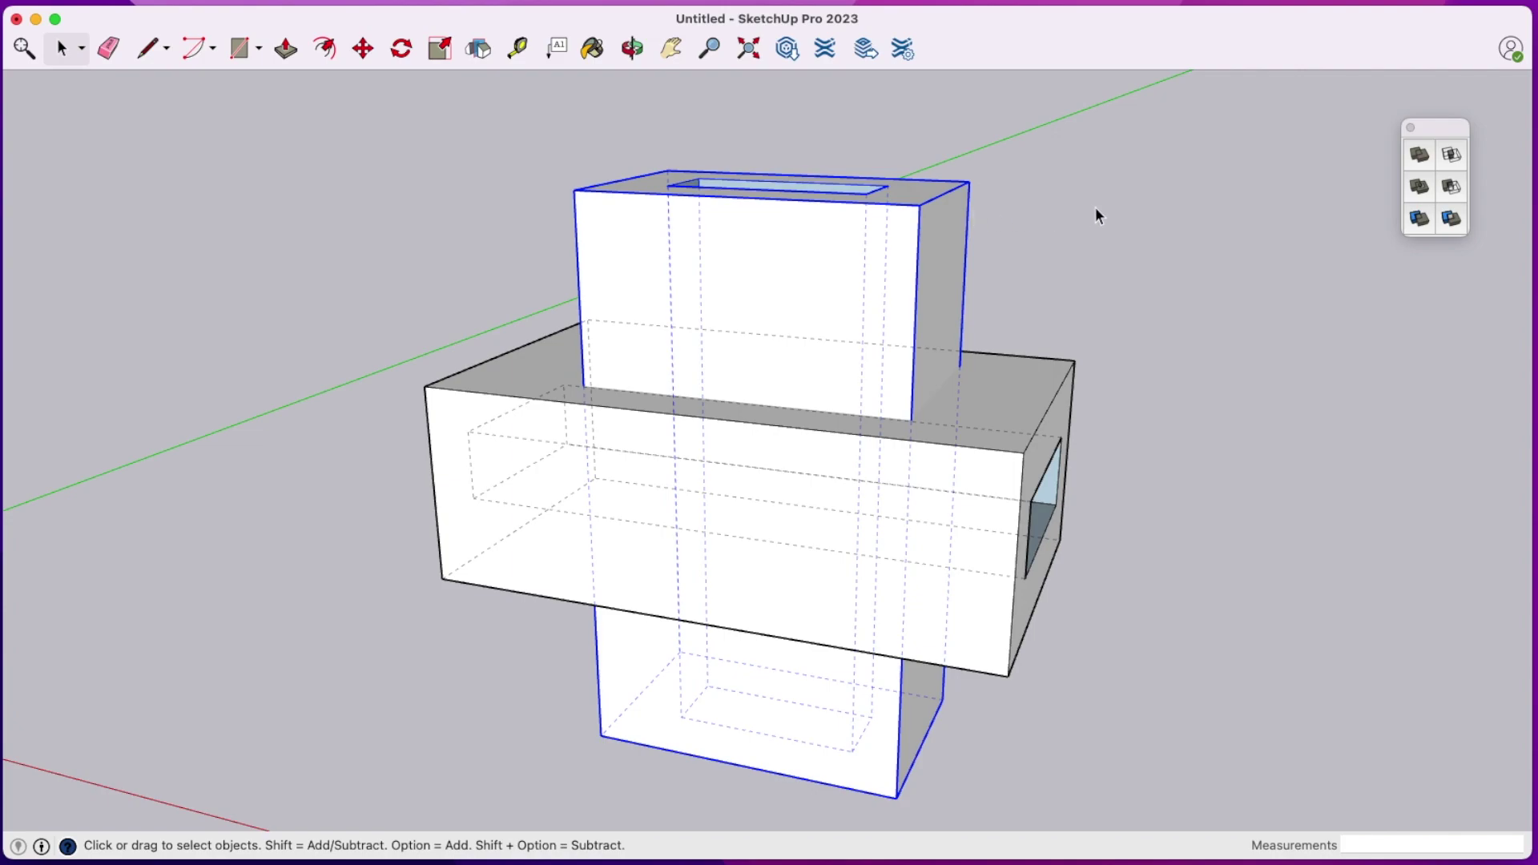
{"action": "left_click", "coordinate": [1097, 210]}
{"action": "left_click", "coordinate": [944, 213]}
{"action": "left_click", "coordinate": [1030, 374]}
{"action": "left_click", "coordinate": [946, 239]}
{"action": "double_click", "coordinate": [946, 237]}
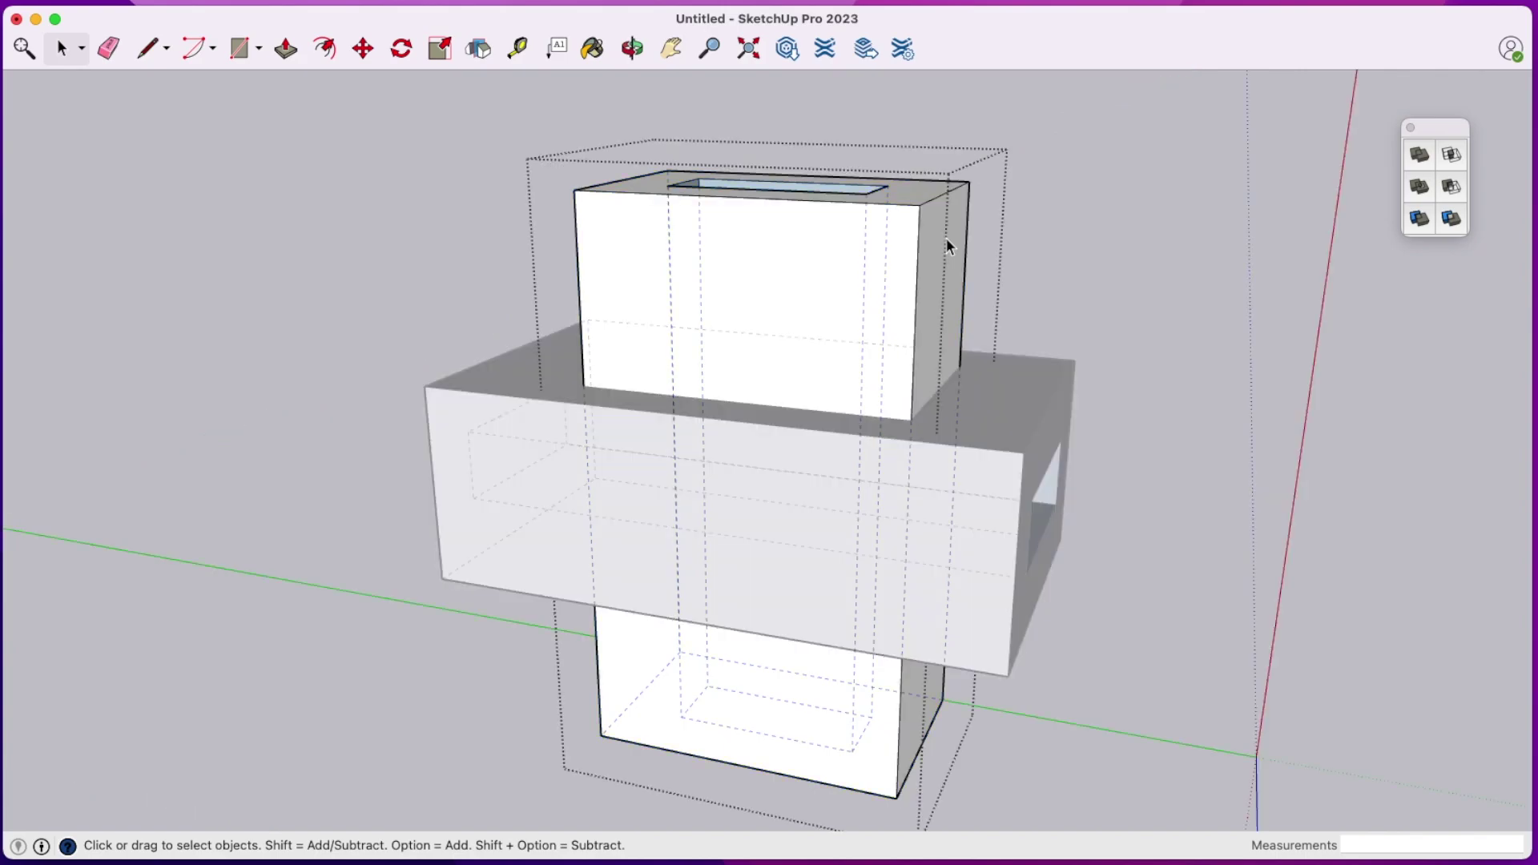
{"action": "left_click", "coordinate": [1048, 364]}
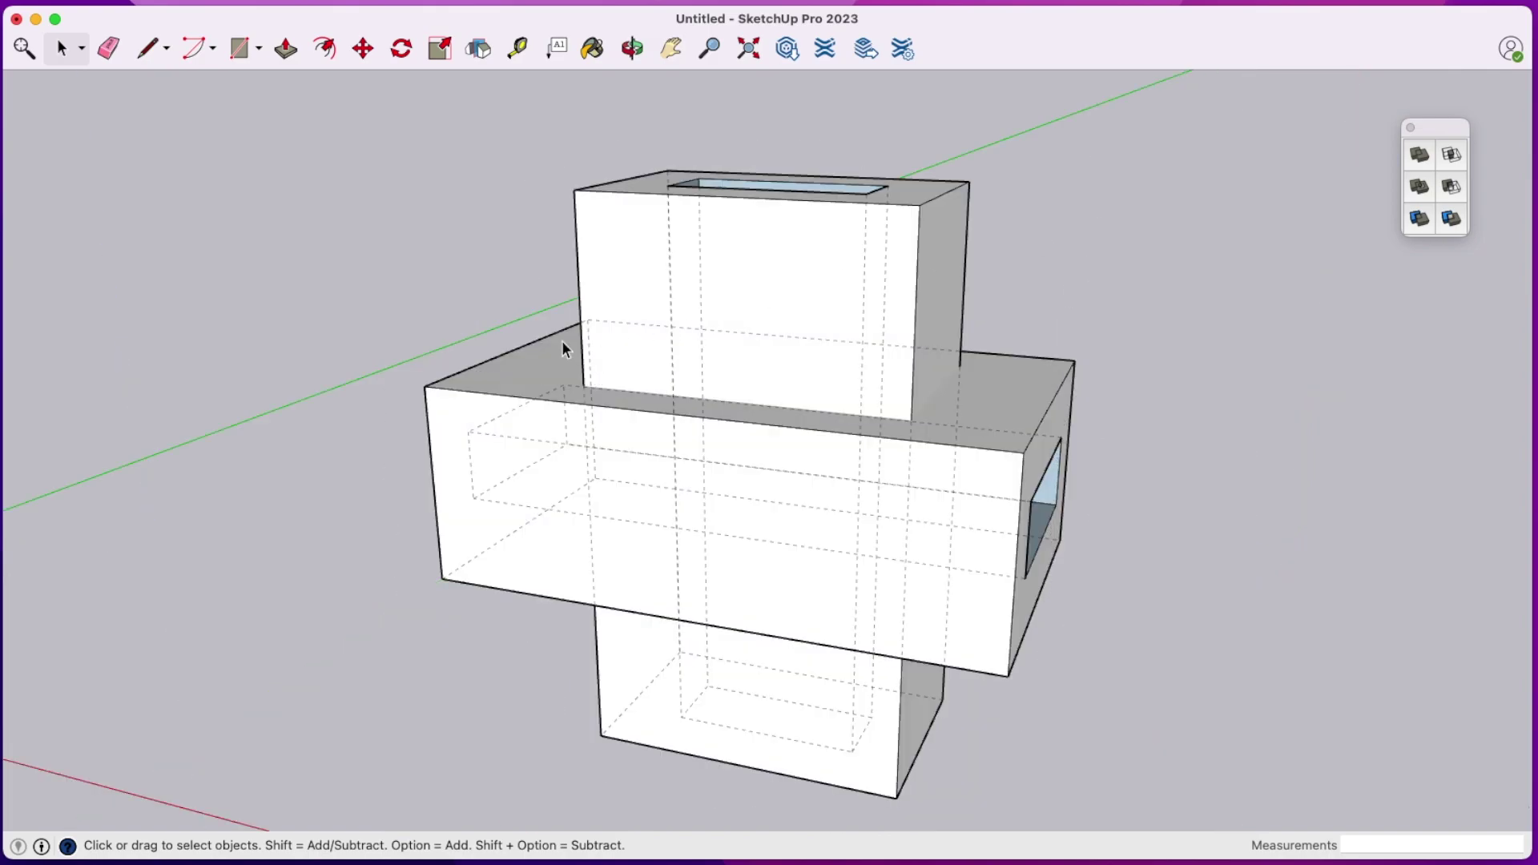
{"action": "key", "text": "k"}
{"action": "key", "text": "k"}
{"action": "left_click", "coordinate": [947, 226]}
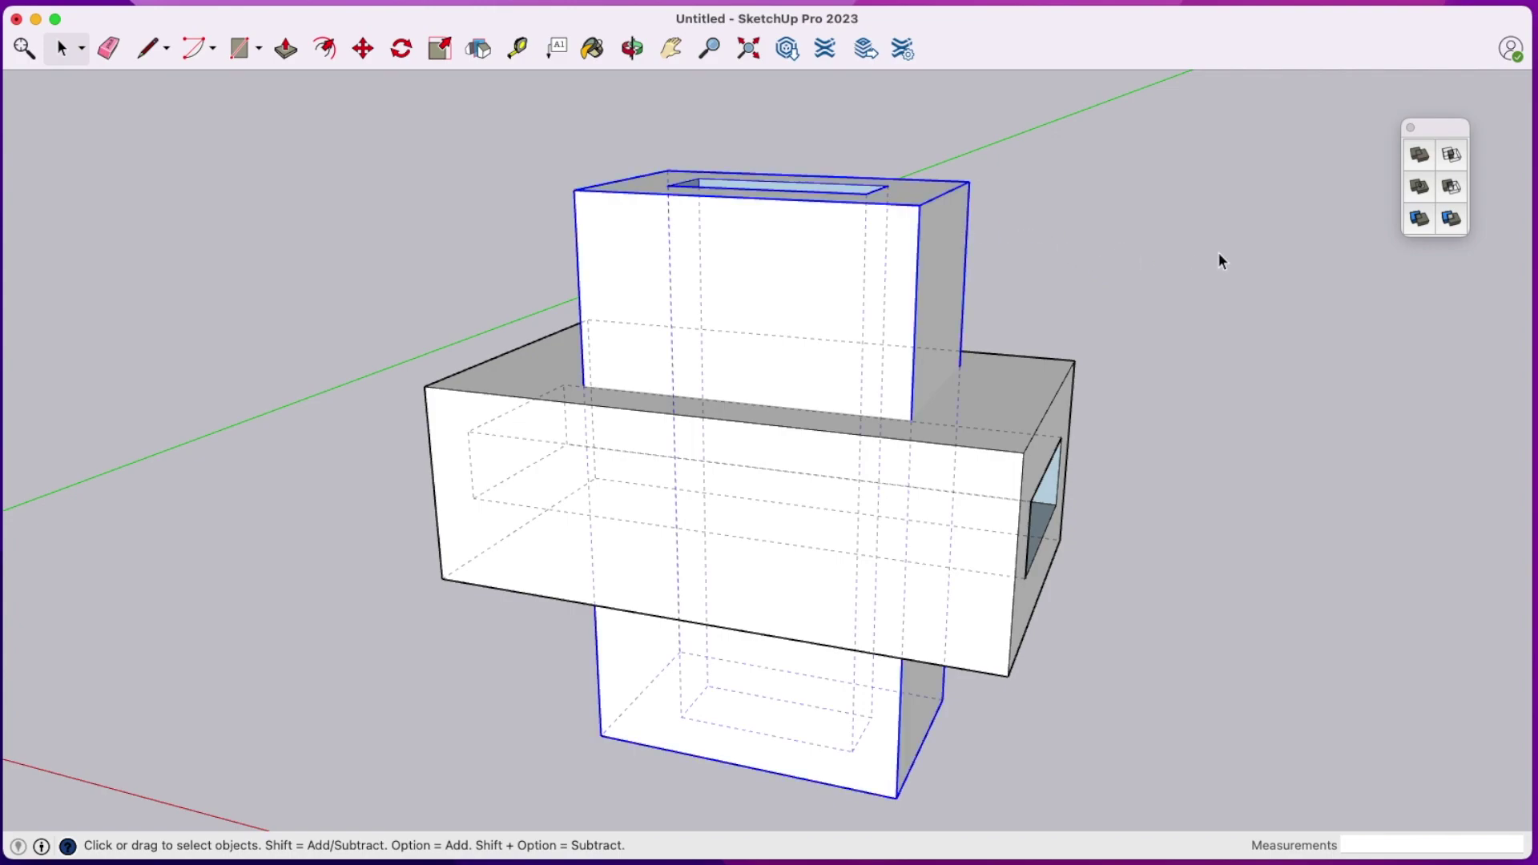
- Apply Outer Shell to the selected vertical box and the horizontal box
{"action": "left_click", "coordinate": [1422, 156]}
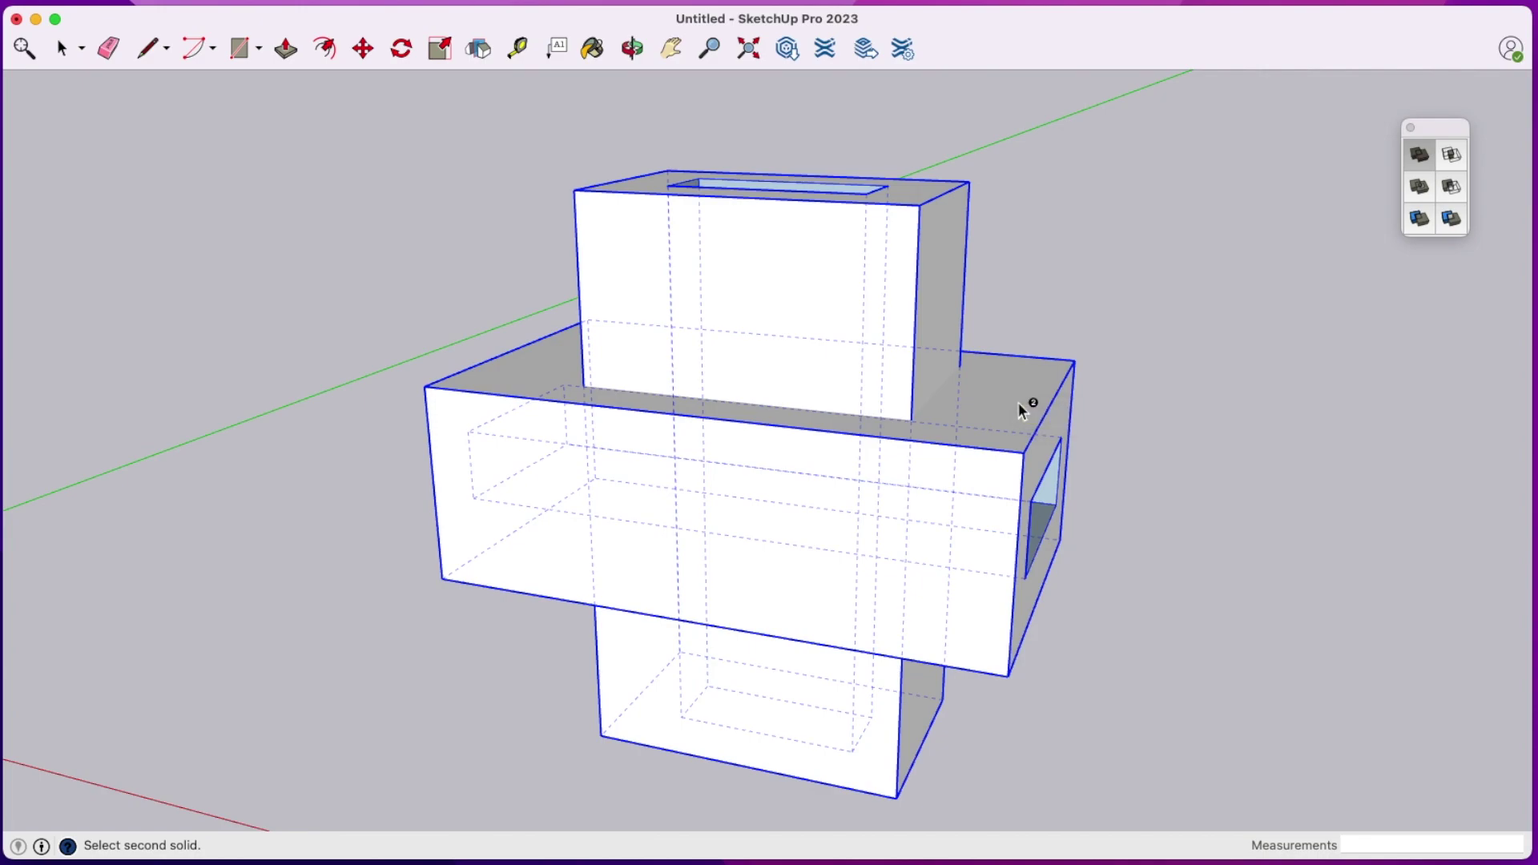
{"action": "left_click", "coordinate": [1019, 410]}
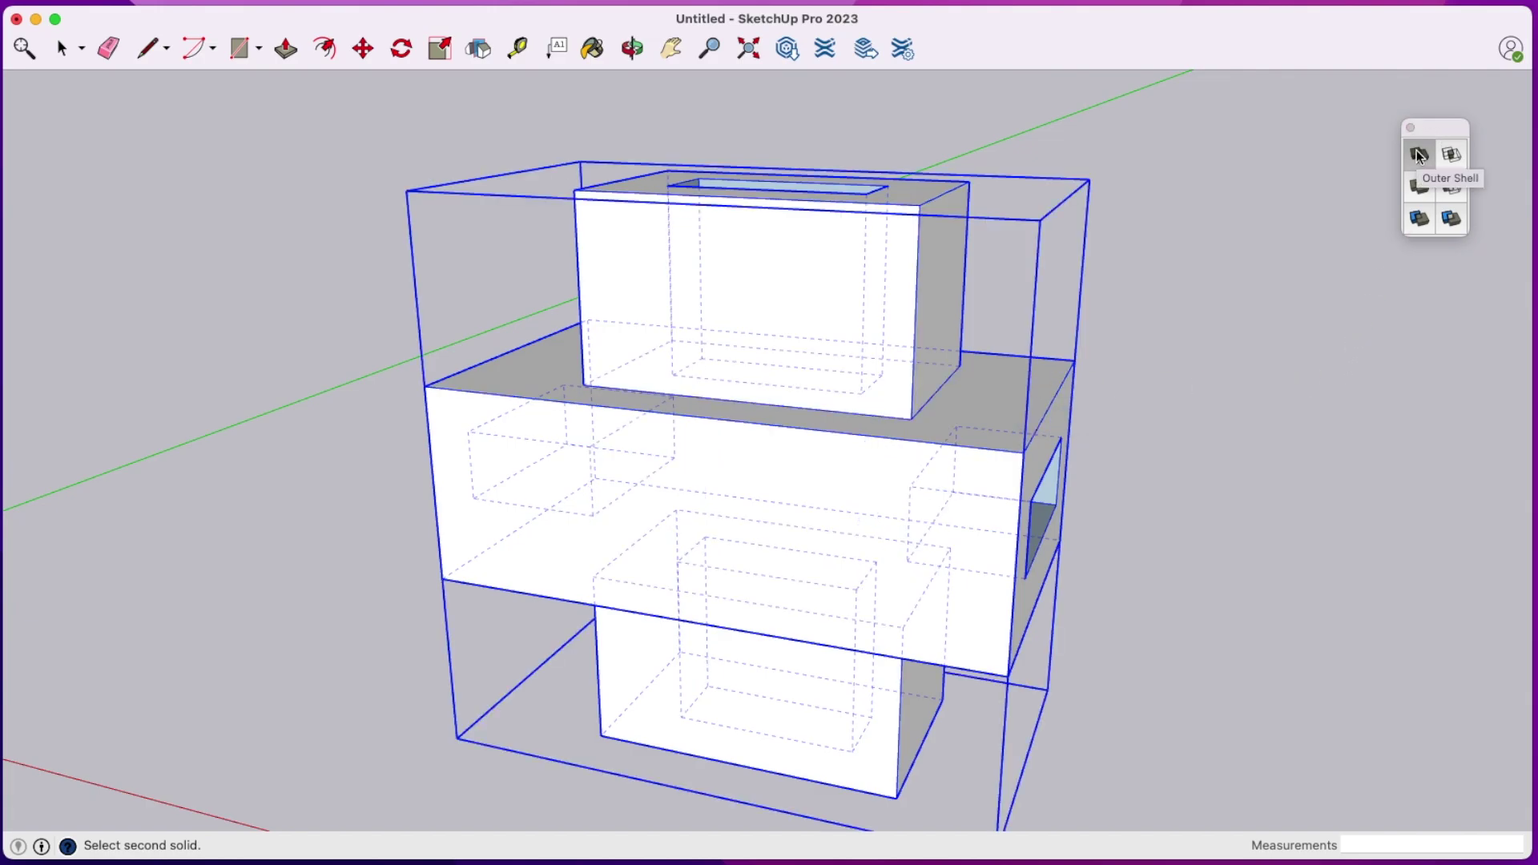
{"action": "key", "text": "space"}
{"action": "left_click", "coordinate": [1245, 320]}
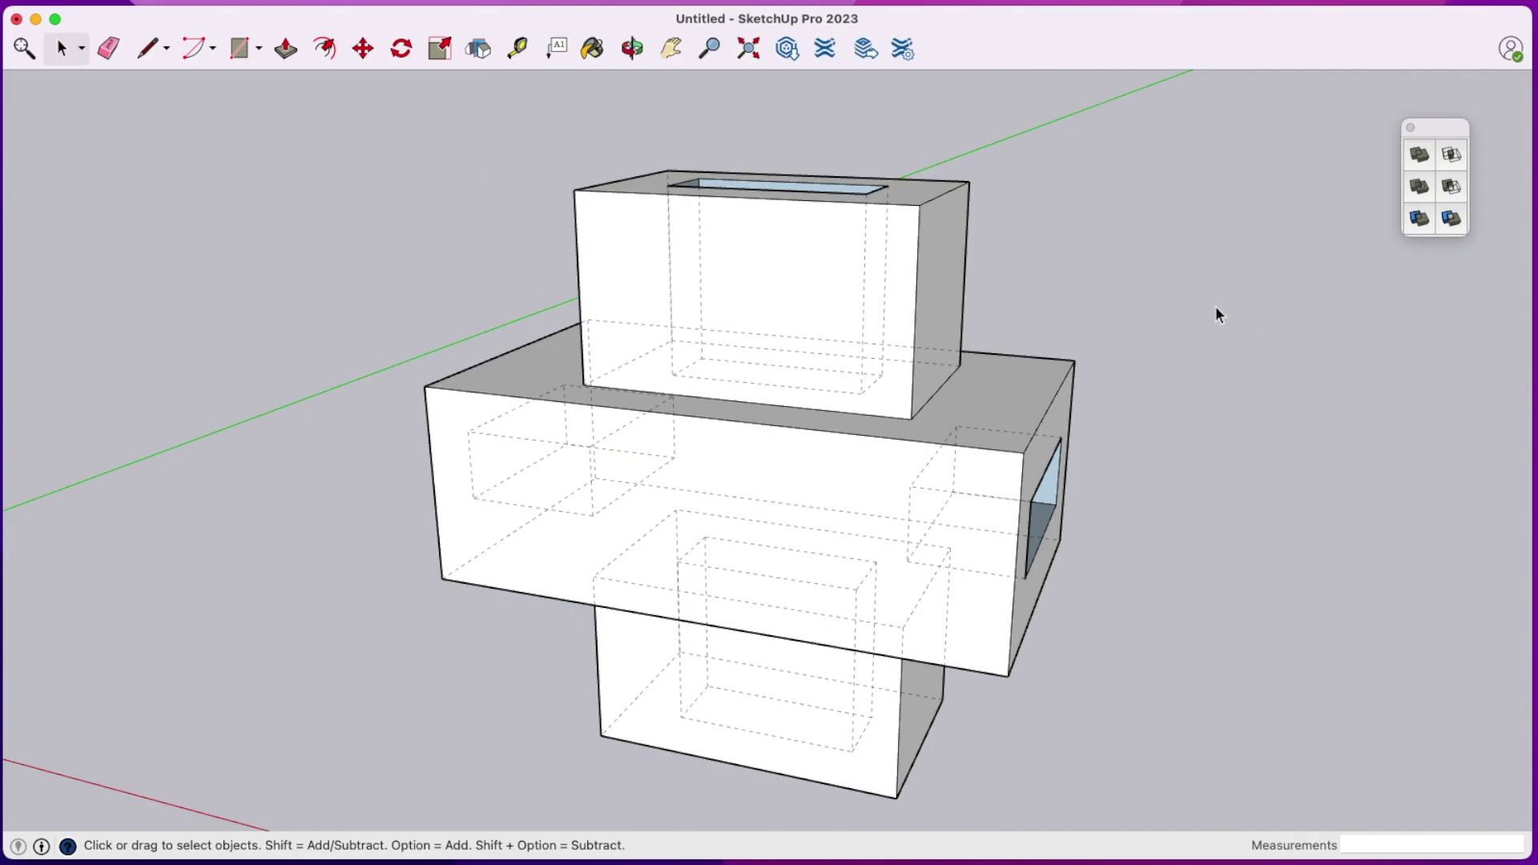
{"action": "left_click", "coordinate": [969, 264]}
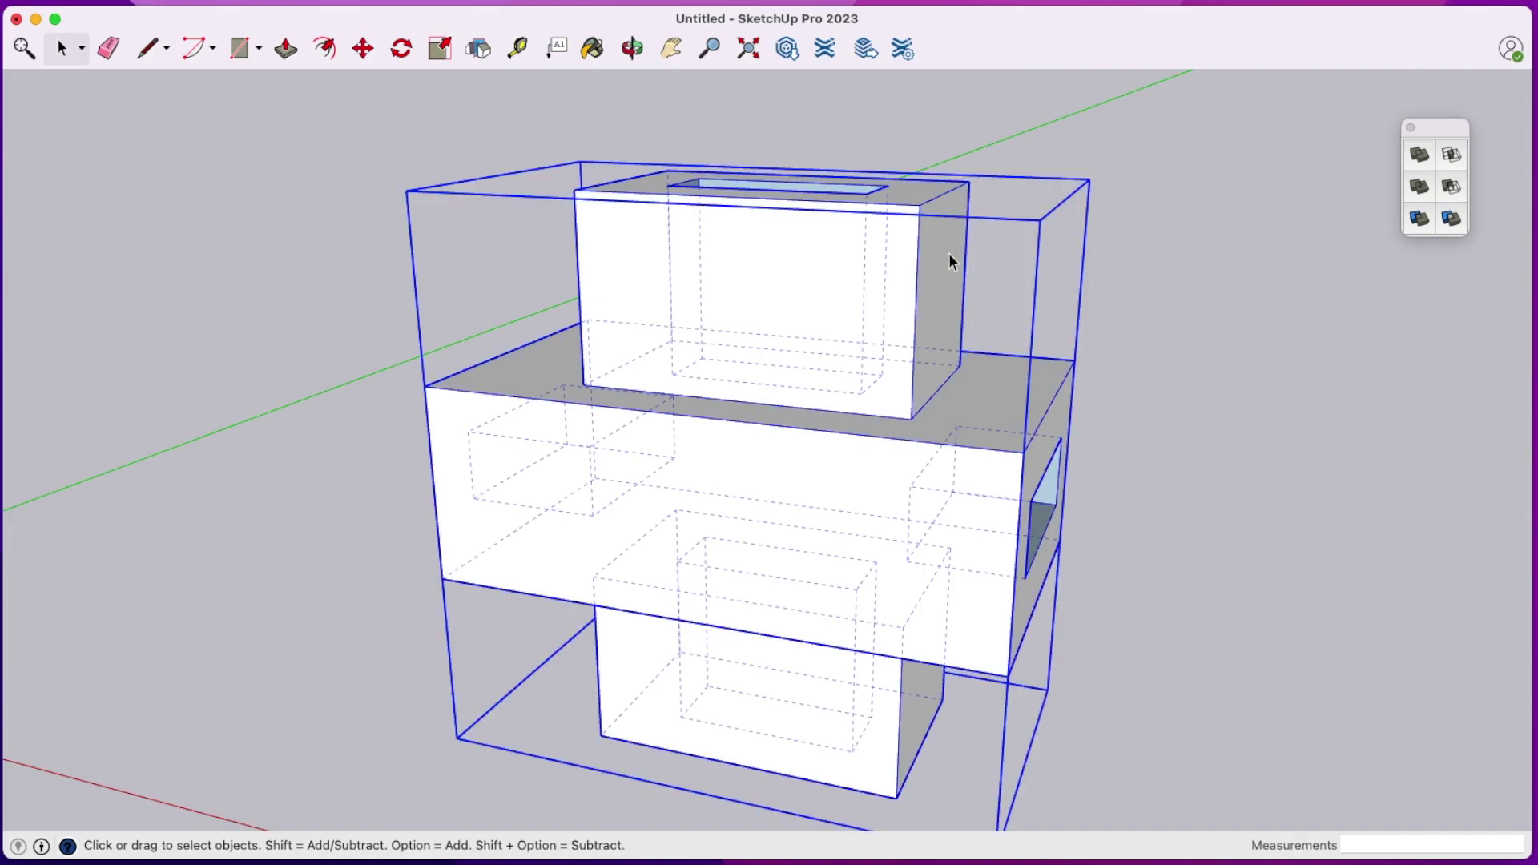
{"action": "double_click", "coordinate": [948, 253]}
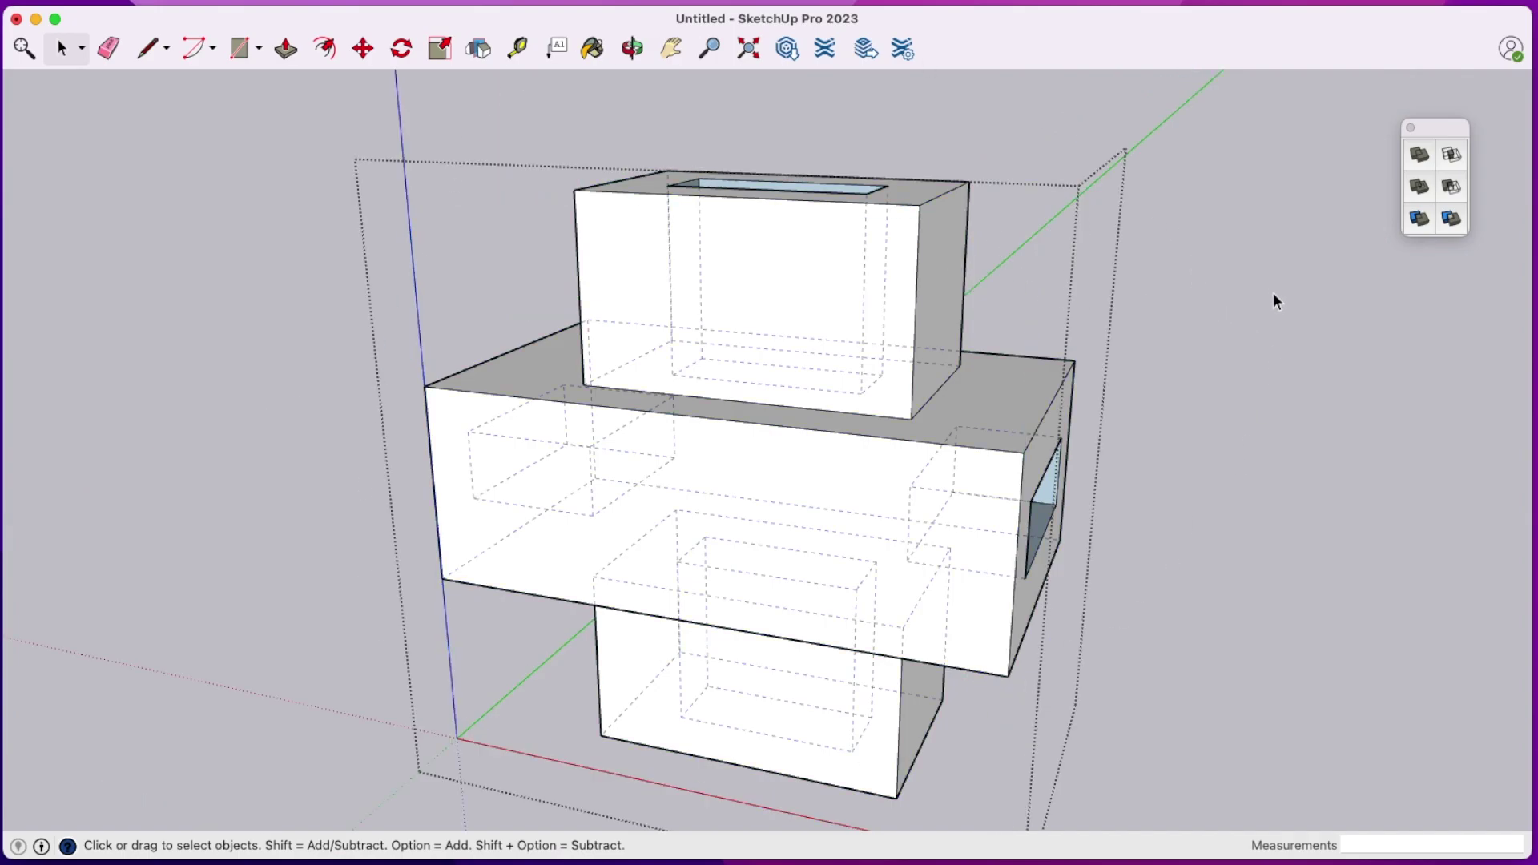
{"action": "left_click", "coordinate": [1241, 285]}
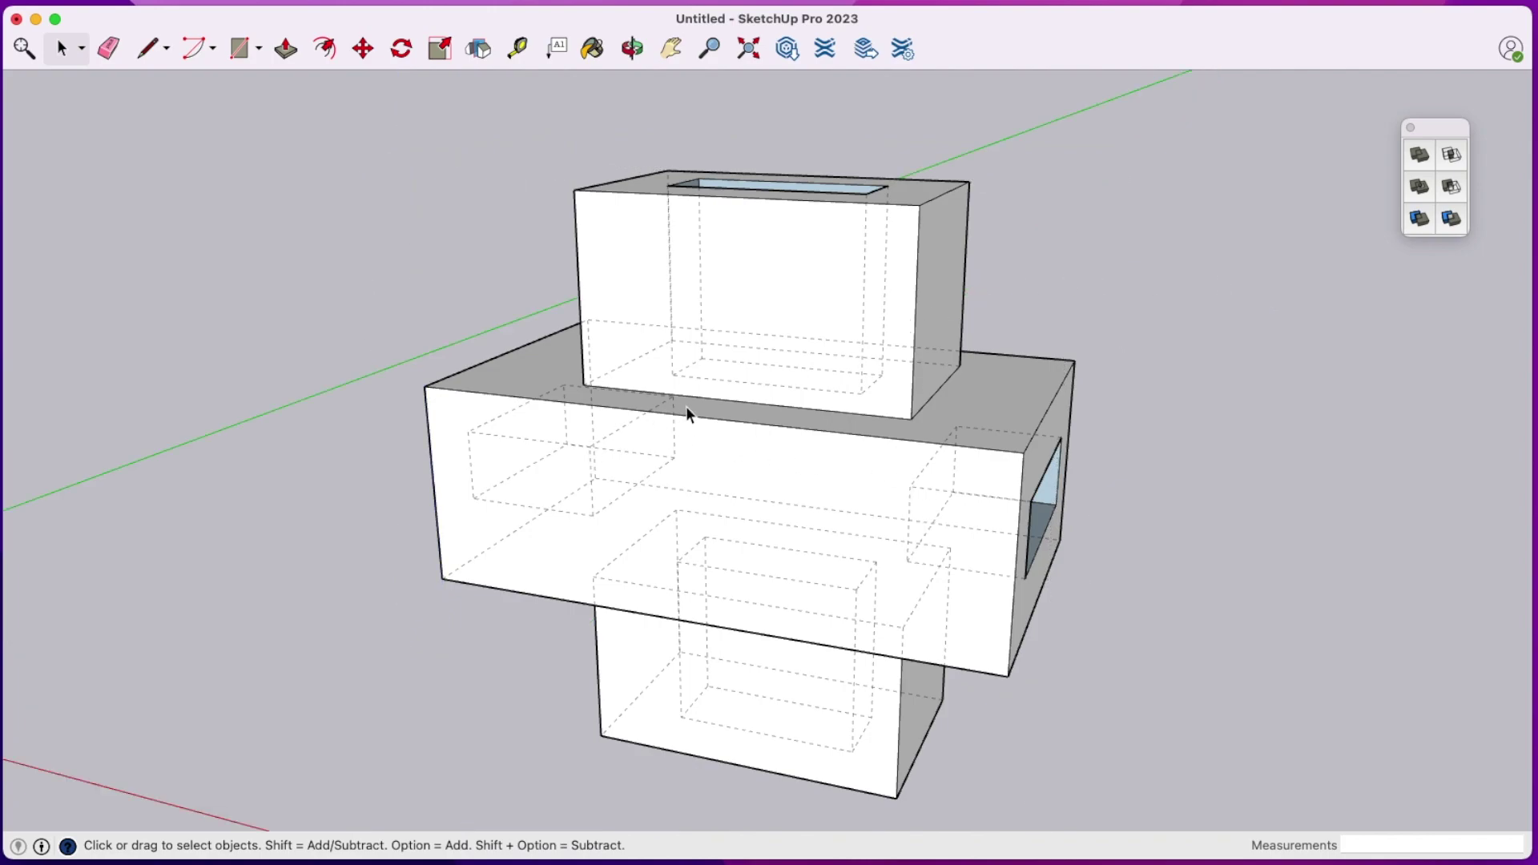
{"action": "key", "text": "o"}
{"action": "left_click_drag", "start_coordinate": [814, 405], "coordinate": [911, 420]}
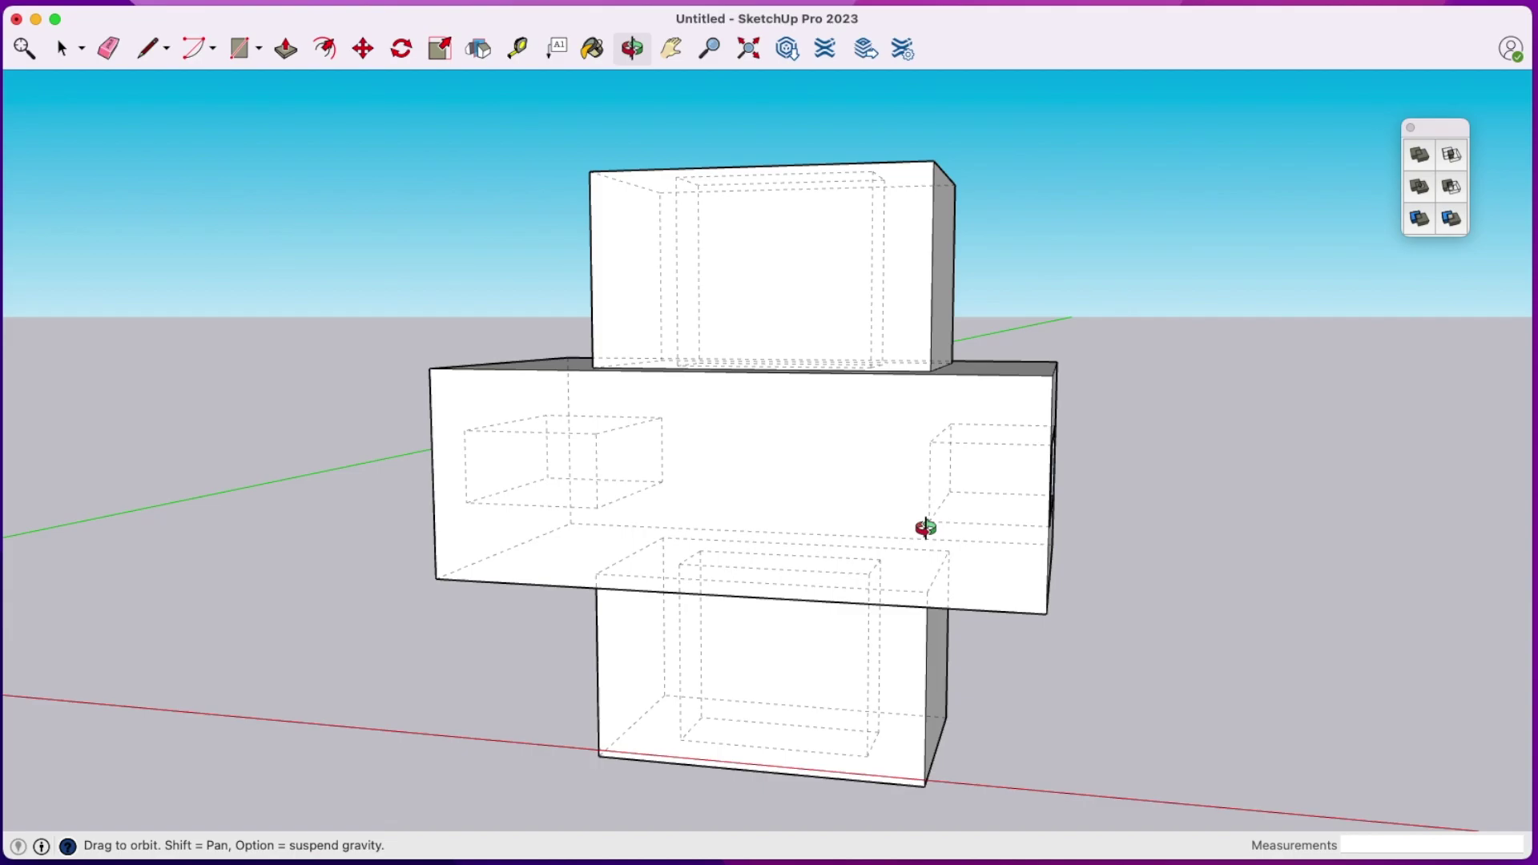
{"action": "left_click_drag", "start_coordinate": [893, 439], "coordinate": [845, 529]}
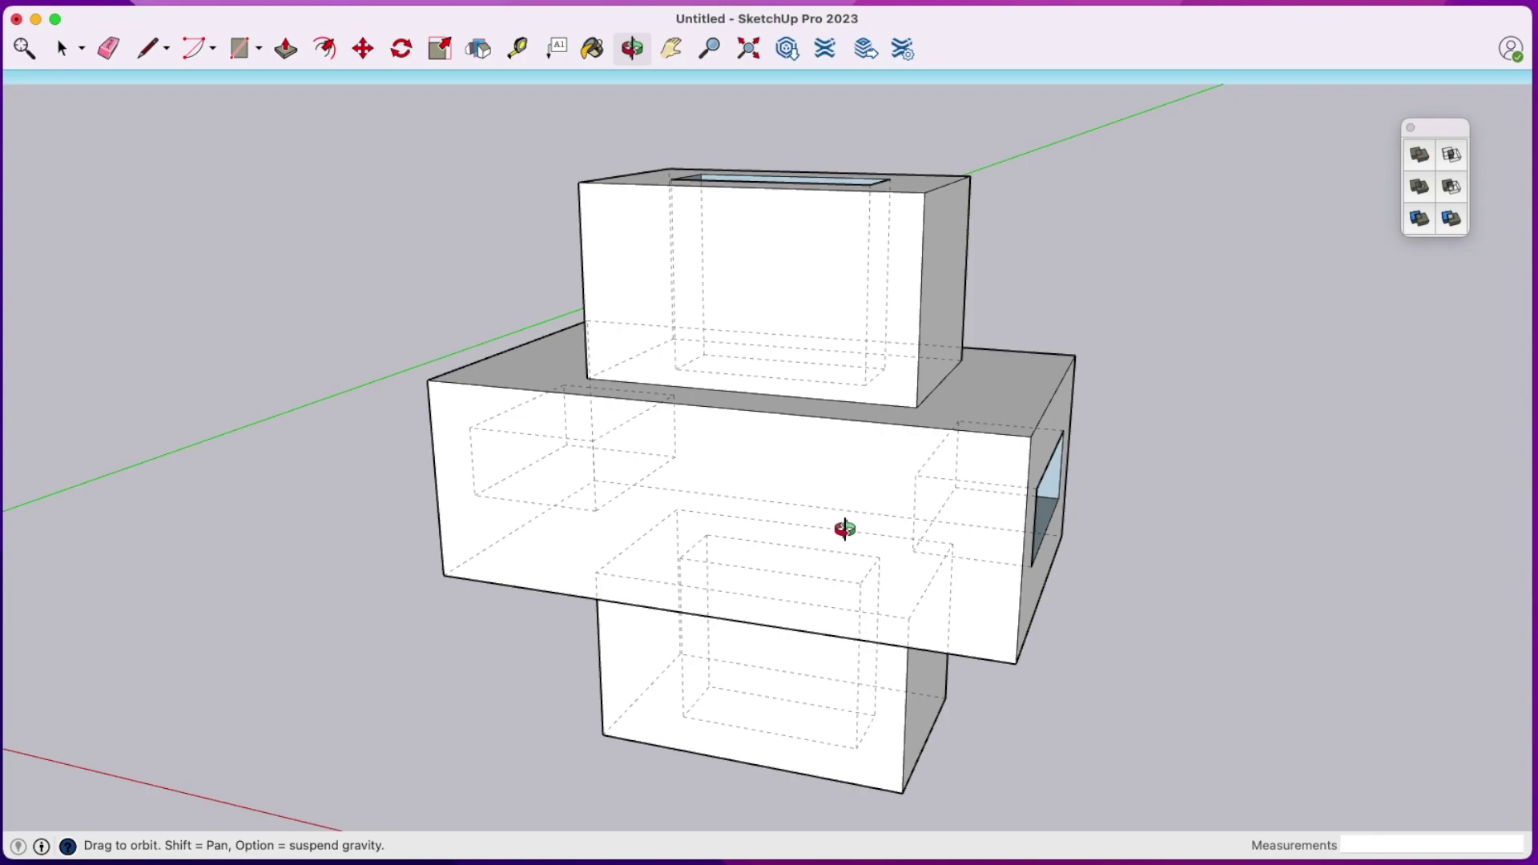
{"action": "key", "text": "k"}
{"action": "left_click_drag", "start_coordinate": [814, 243], "coordinate": [861, 288]}
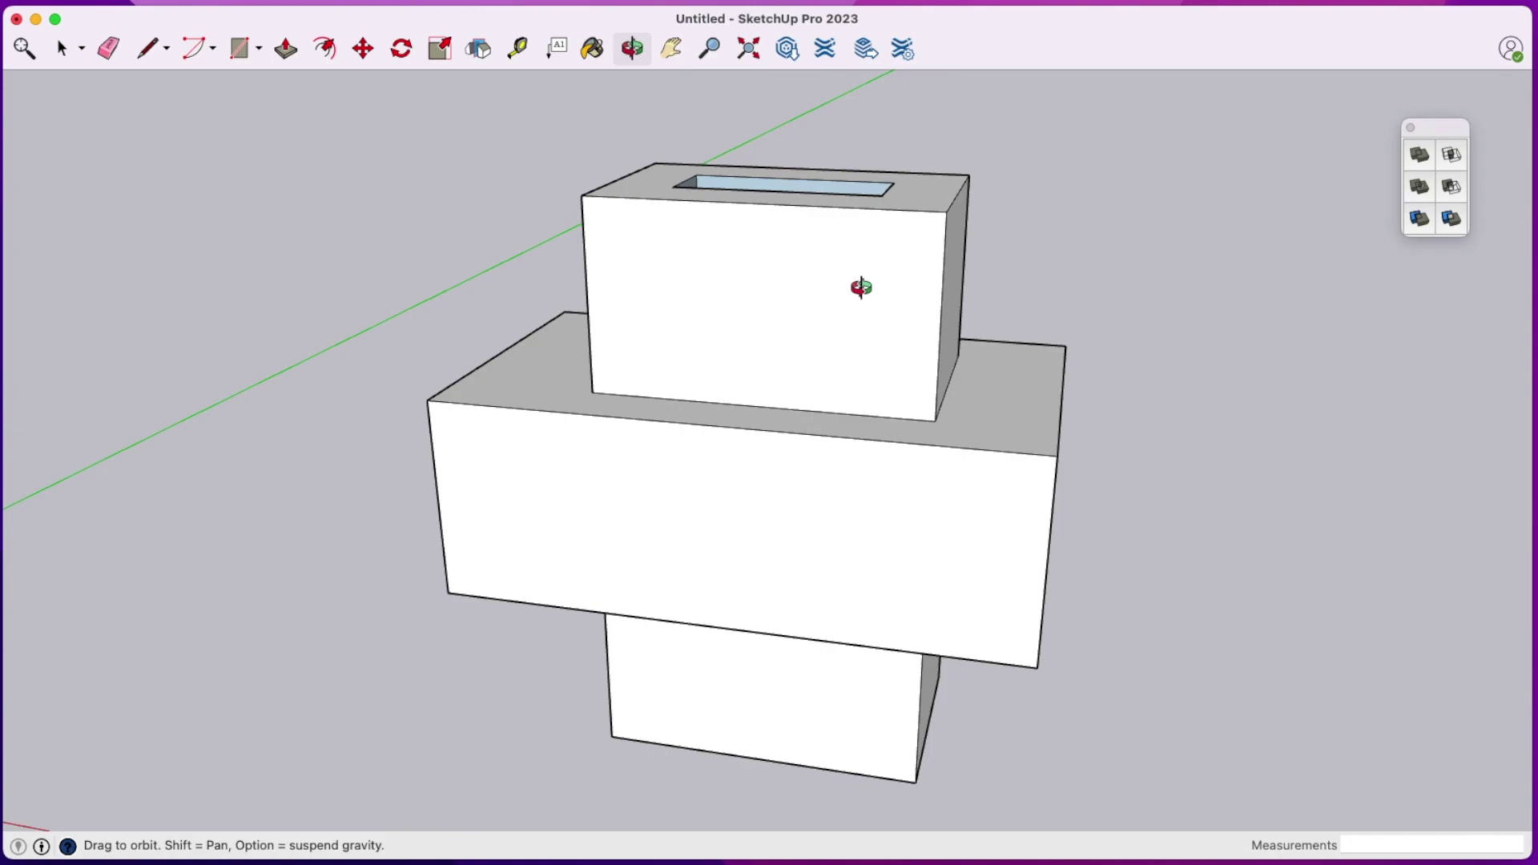
{"action": "key", "text": "k"}
{"action": "key", "text": "Return"}
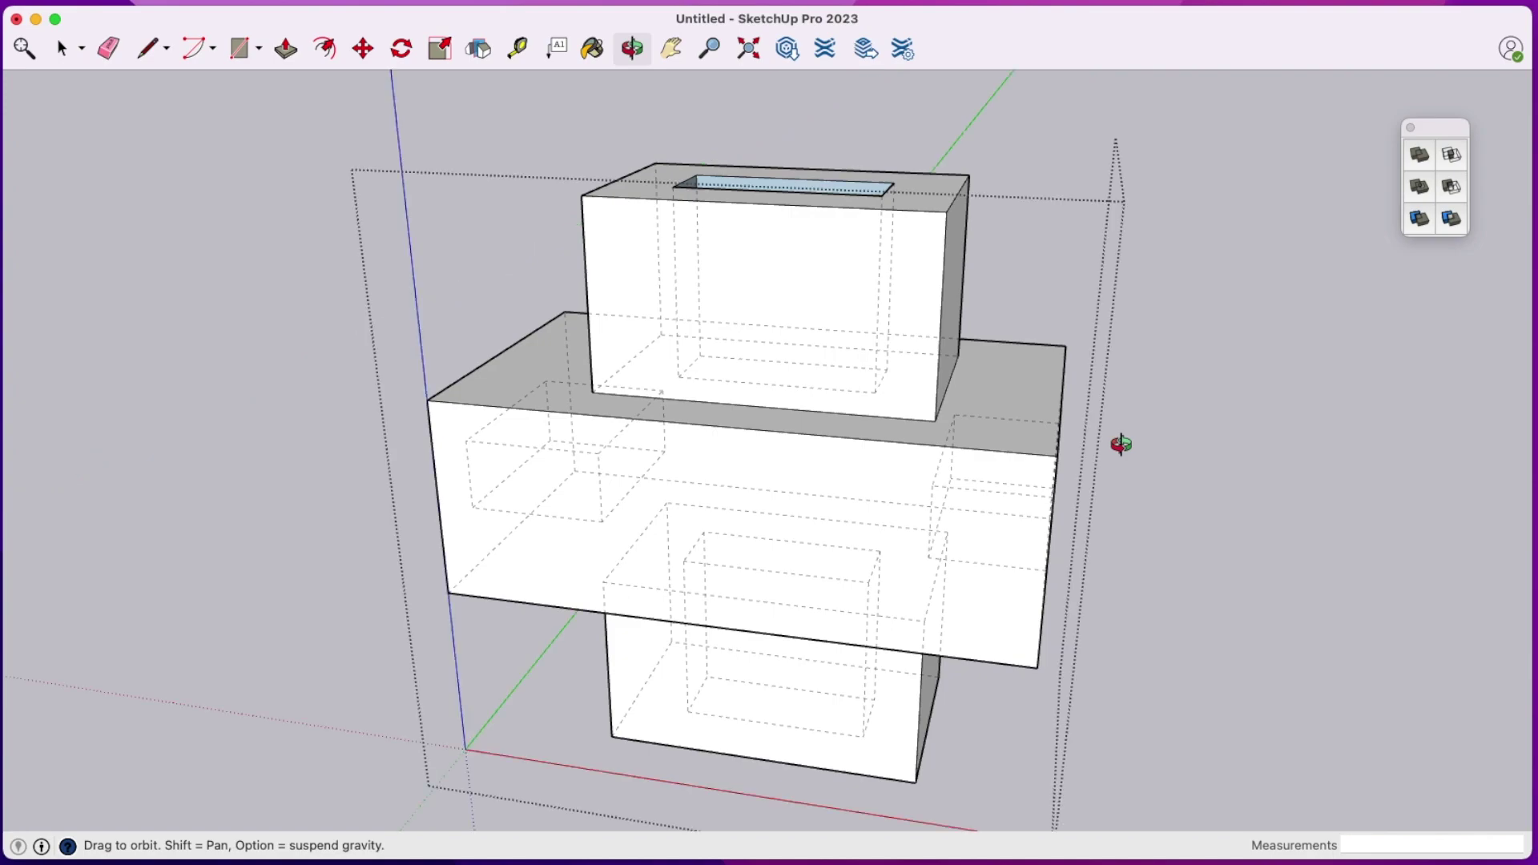
- Undo the outer shell and Union the tall vertical box with the wide box
{"action": "key", "text": "Escape"}
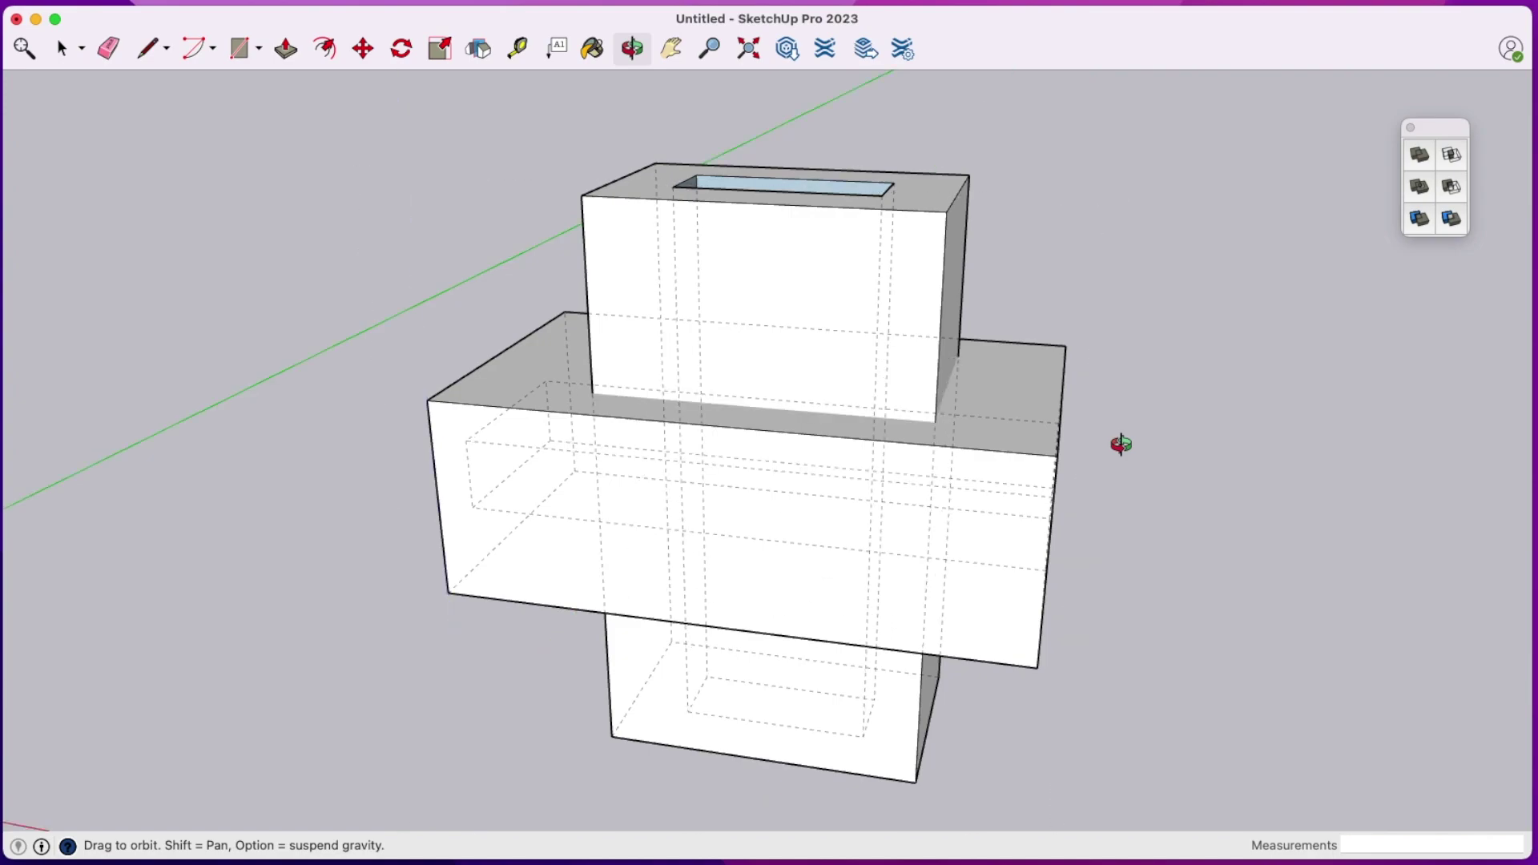
{"action": "key", "text": "space"}
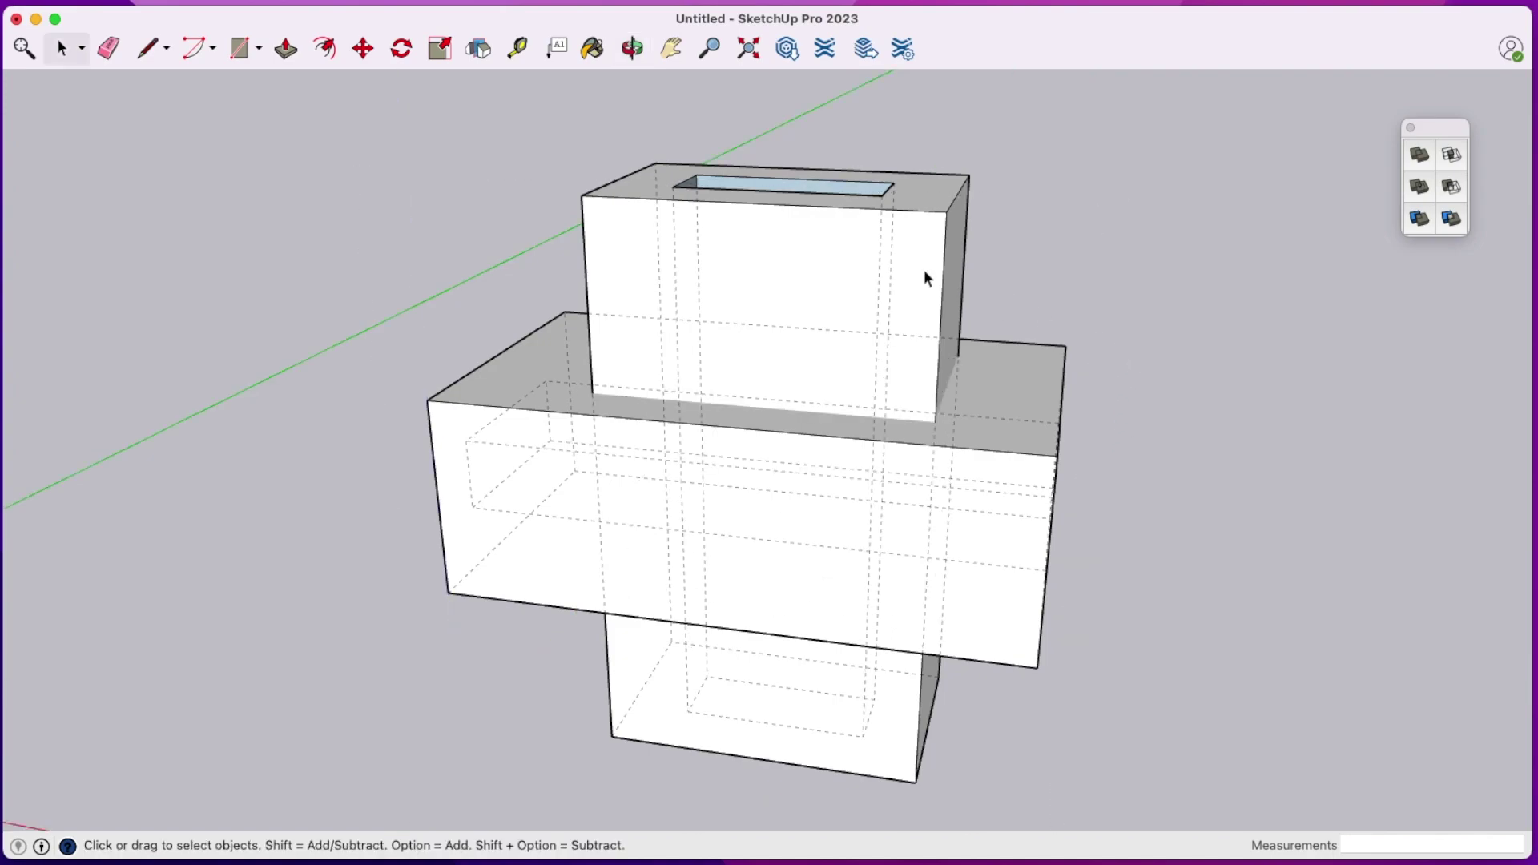
{"action": "left_click", "coordinate": [1133, 238]}
{"action": "left_click", "coordinate": [913, 267]}
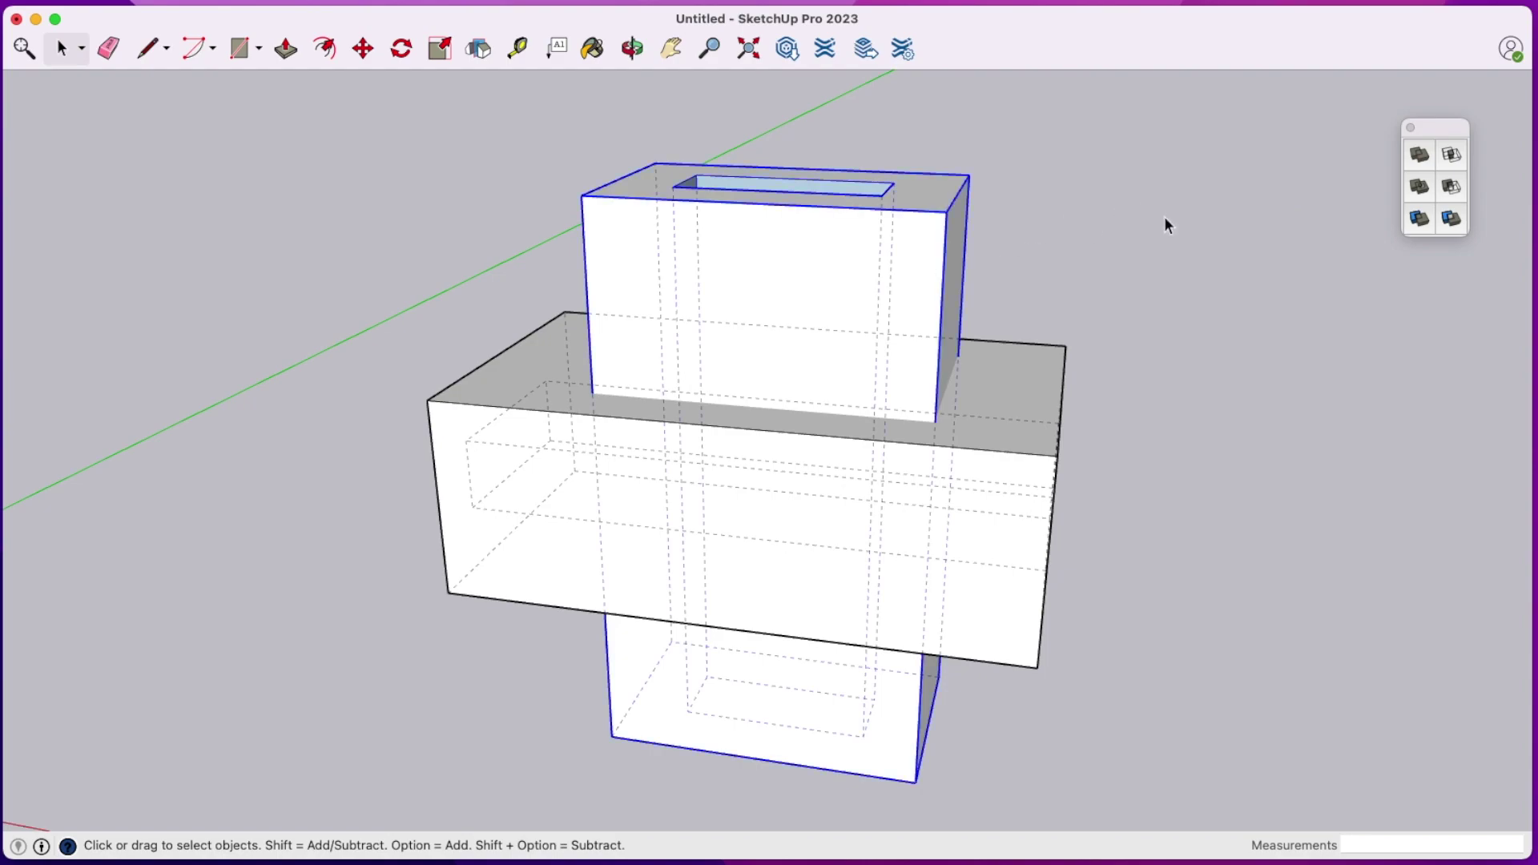
{"action": "left_click", "coordinate": [1418, 187]}
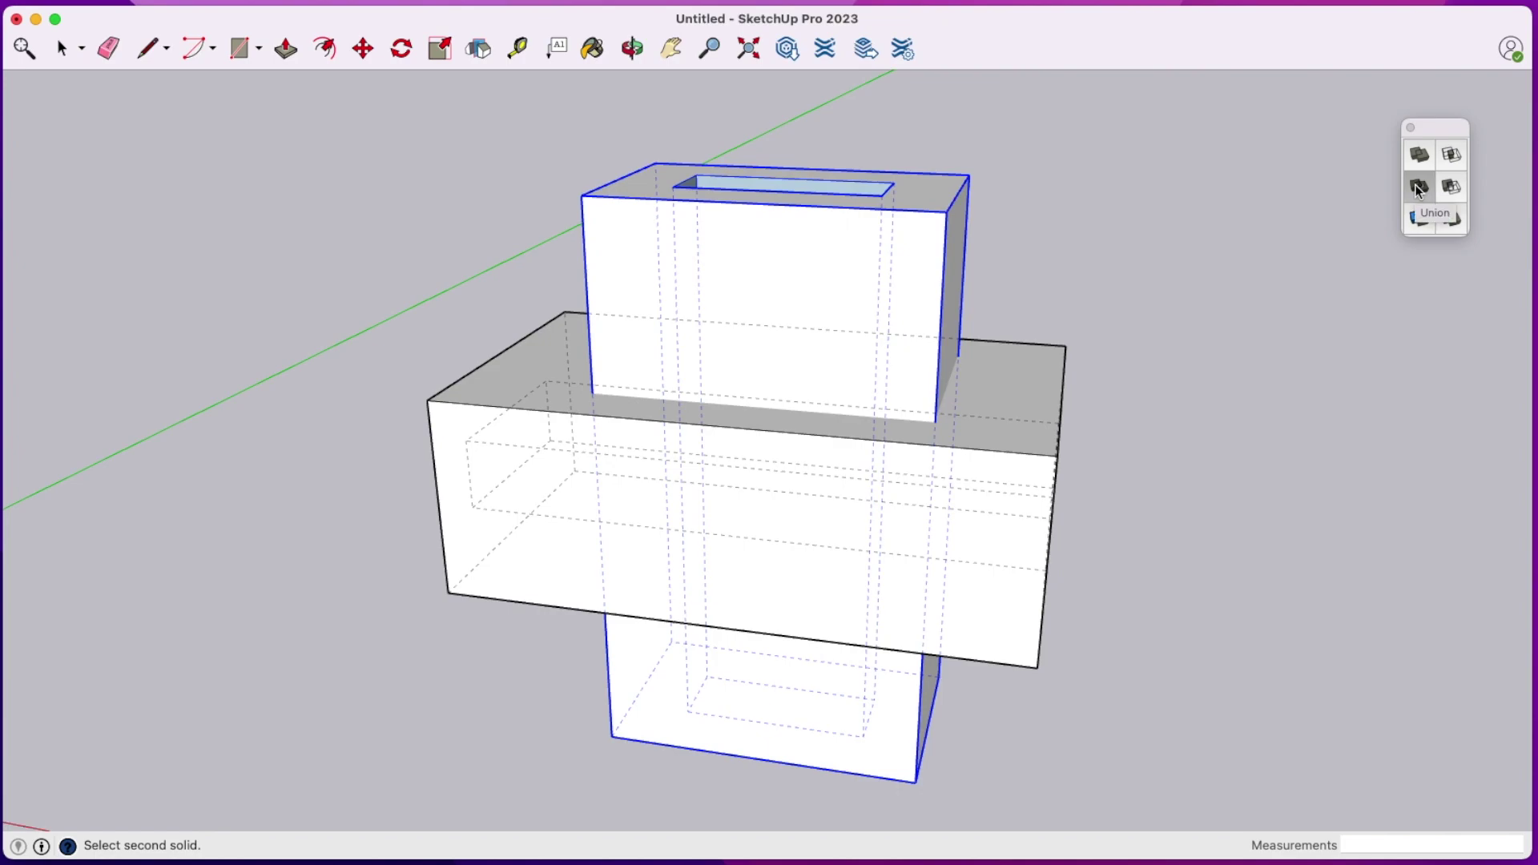
{"action": "left_click", "coordinate": [1036, 400]}
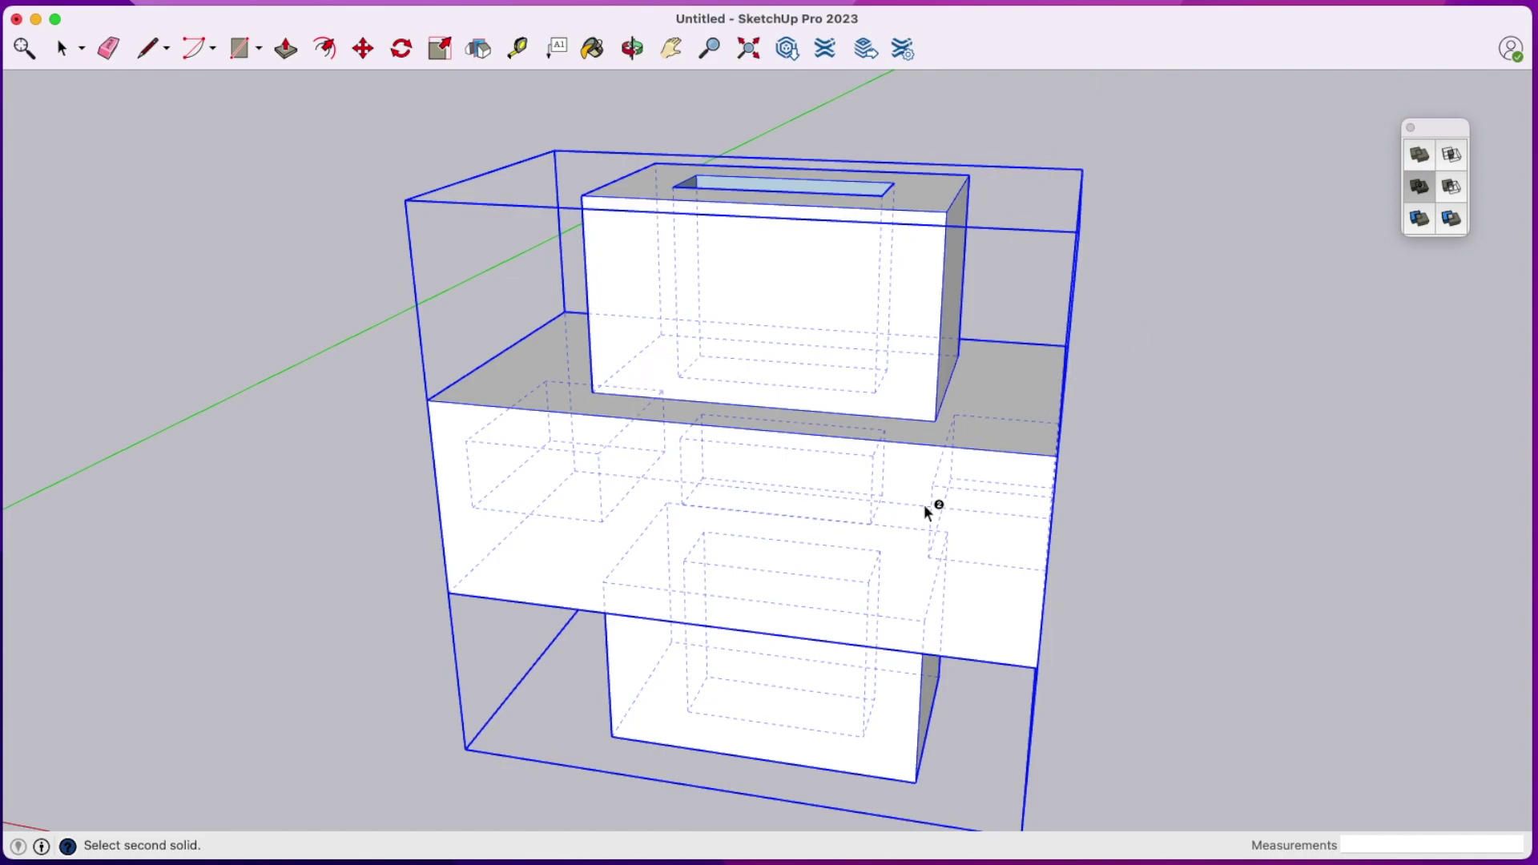
- Orbit to a front view of the merged solid, seen slightly from above
{"action": "left_click", "coordinate": [632, 49]}
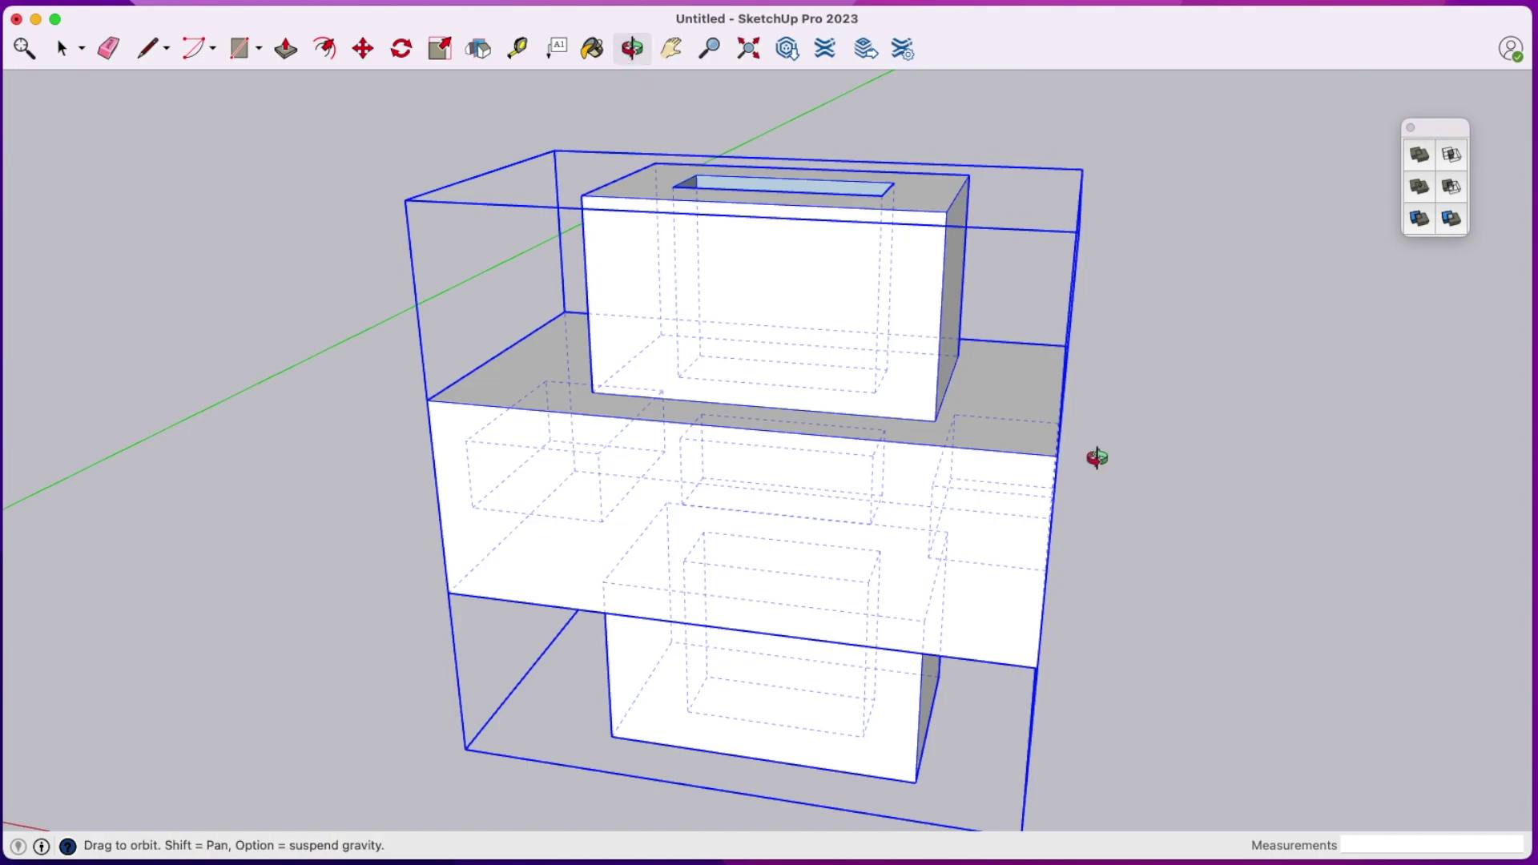
{"action": "left_click_drag", "start_coordinate": [1097, 458], "coordinate": [1133, 344]}
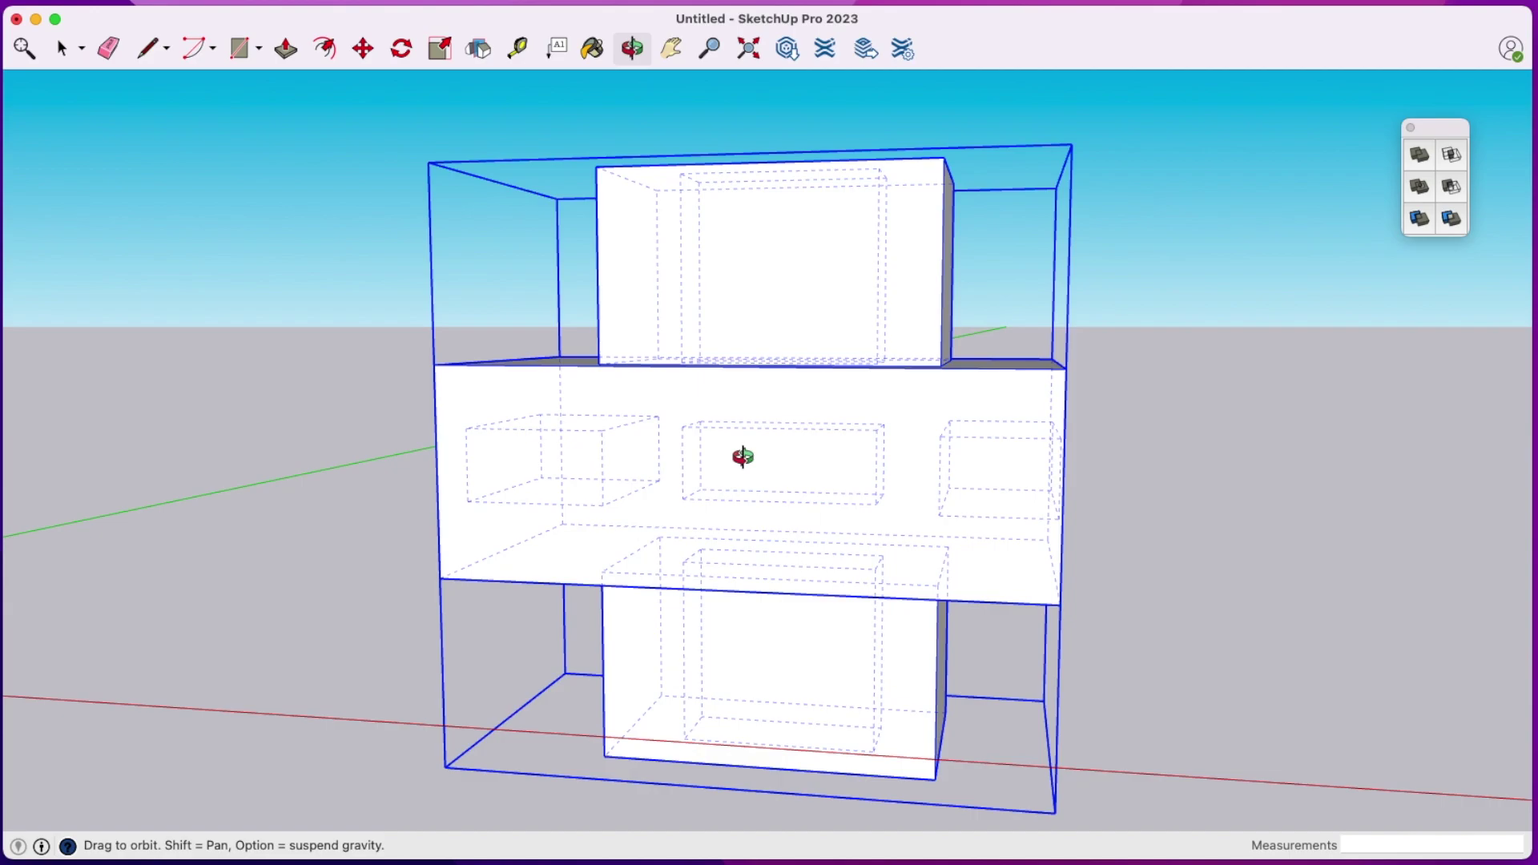
{"action": "left_click_drag", "start_coordinate": [910, 350], "coordinate": [827, 416]}
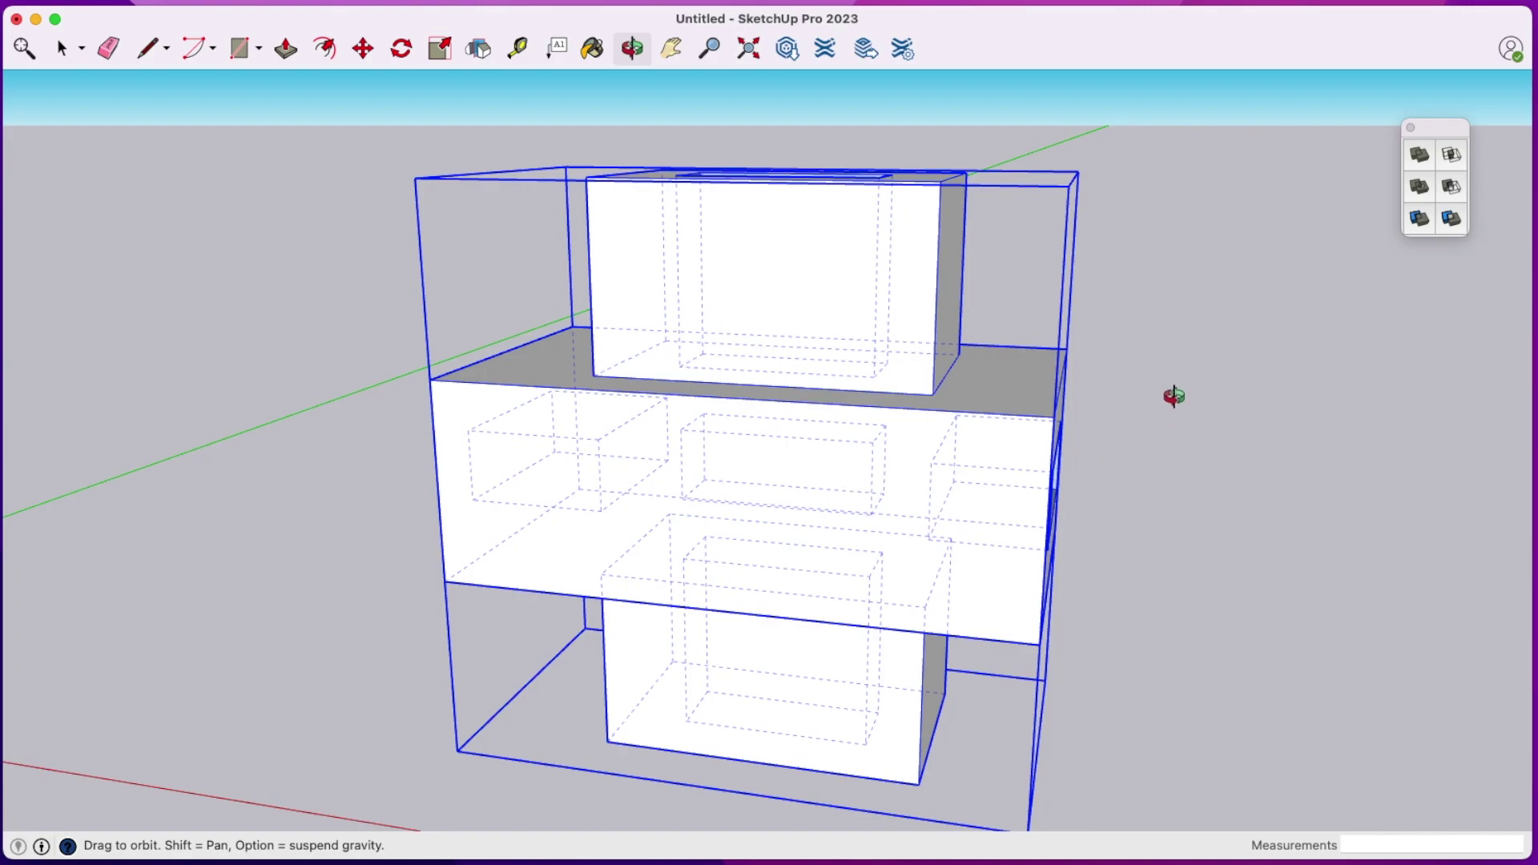
{"action": "key", "text": "space"}
- Undo the Union to separate the two boxes, then select the tall box
{"action": "left_click", "coordinate": [1176, 404]}
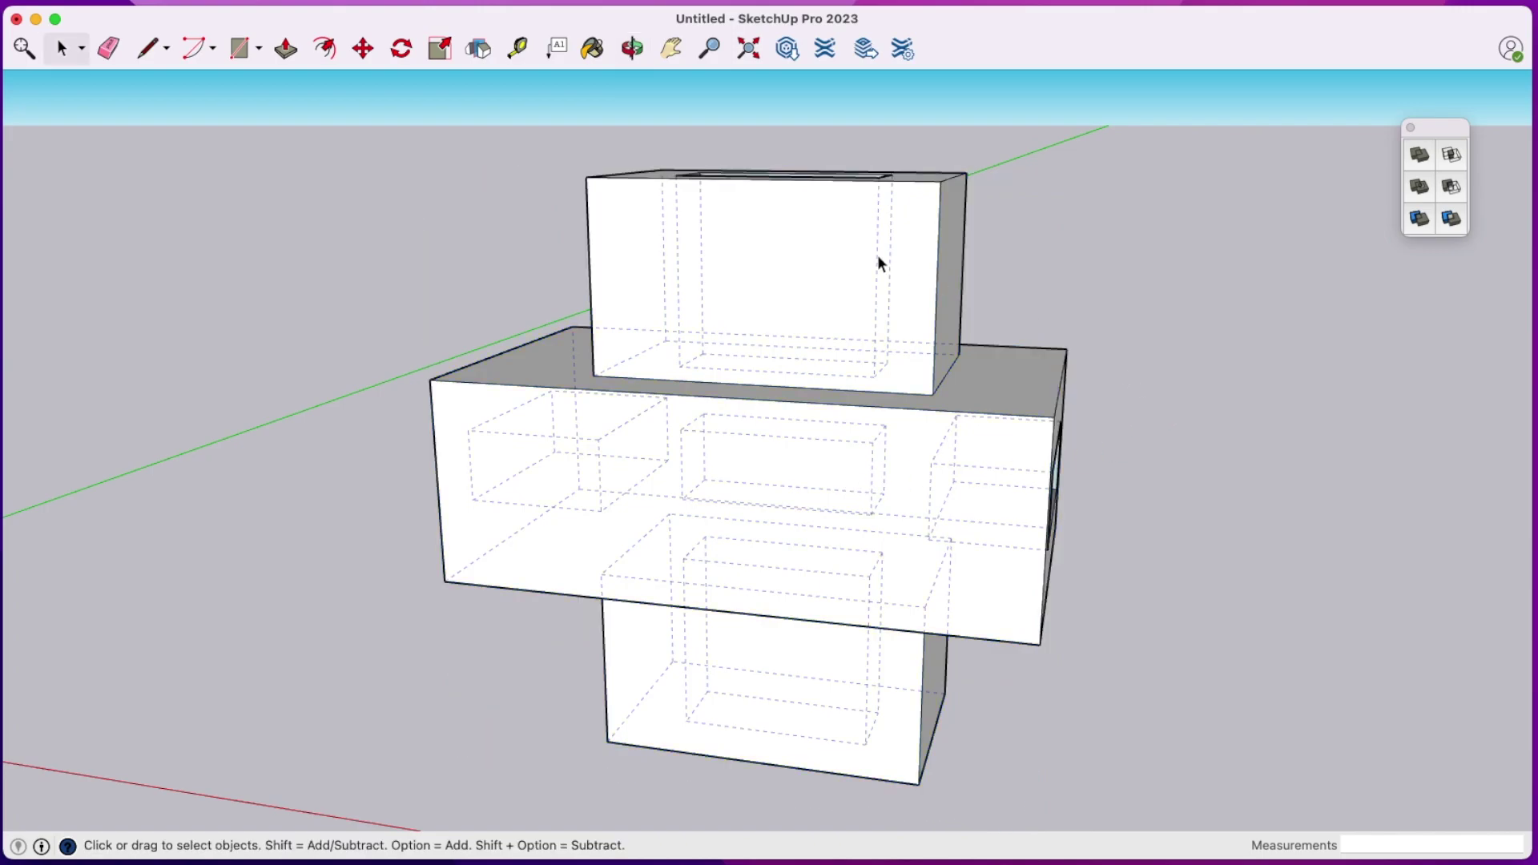
{"action": "left_click", "coordinate": [906, 250]}
{"action": "left_click", "coordinate": [1219, 297]}
{"action": "left_click", "coordinate": [893, 256]}
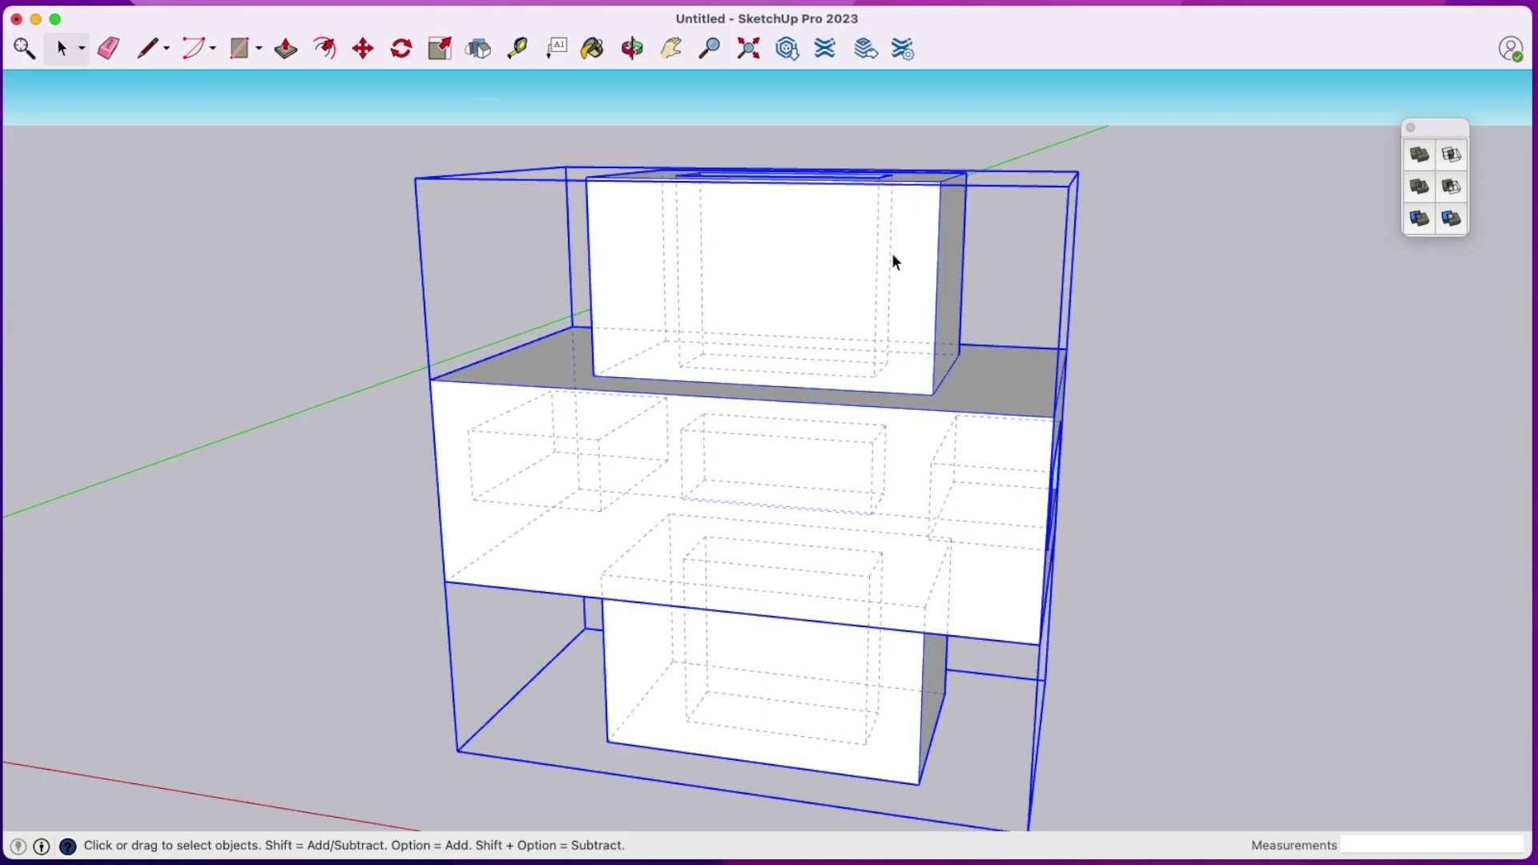
{"action": "left_click", "coordinate": [1184, 289]}
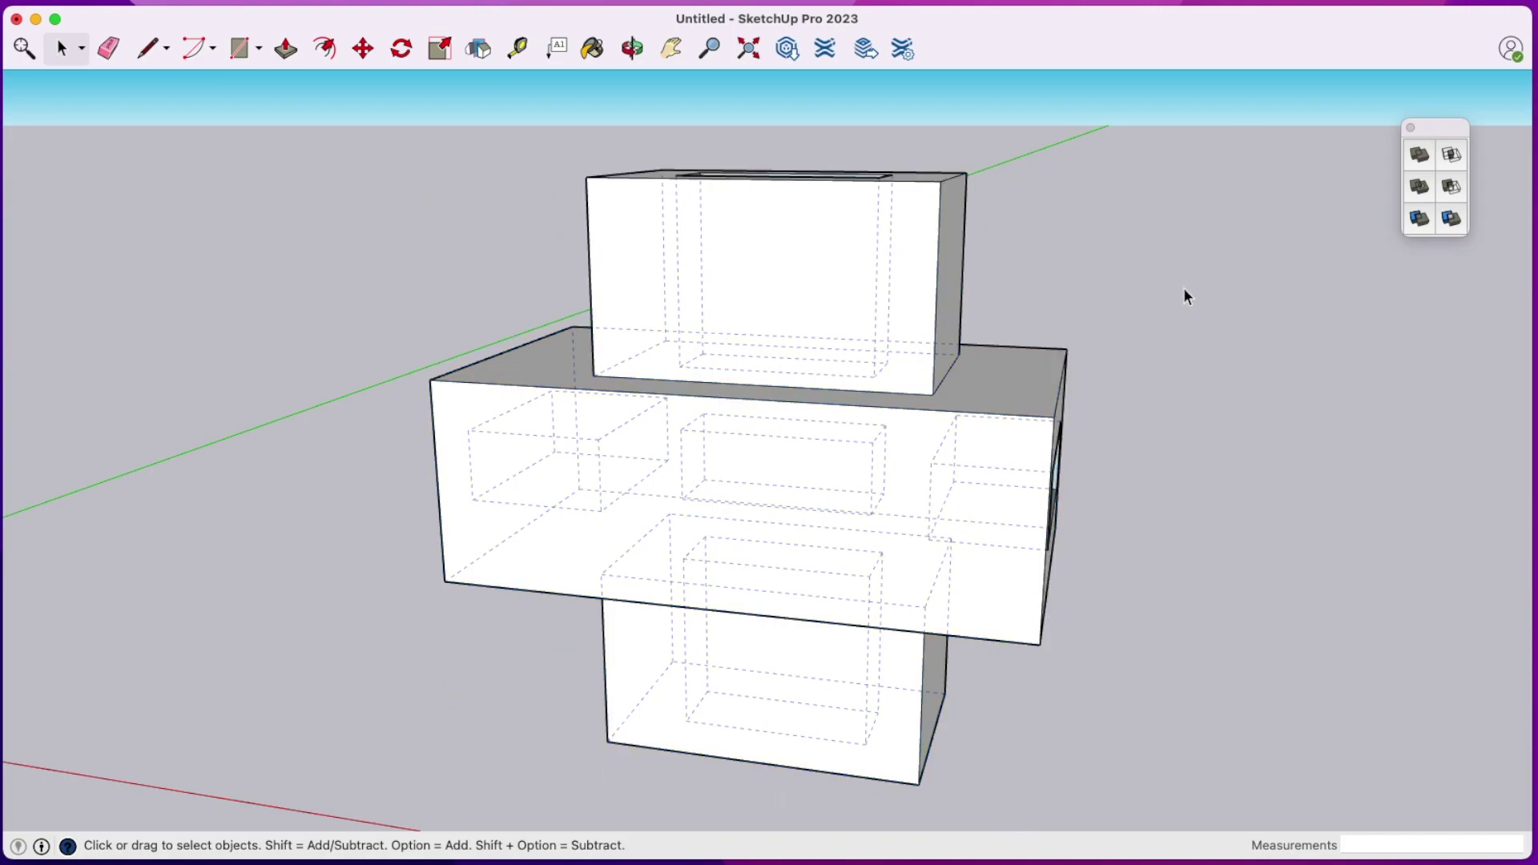
{"action": "key", "text": "super+a"}
{"action": "left_click", "coordinate": [1184, 290]}
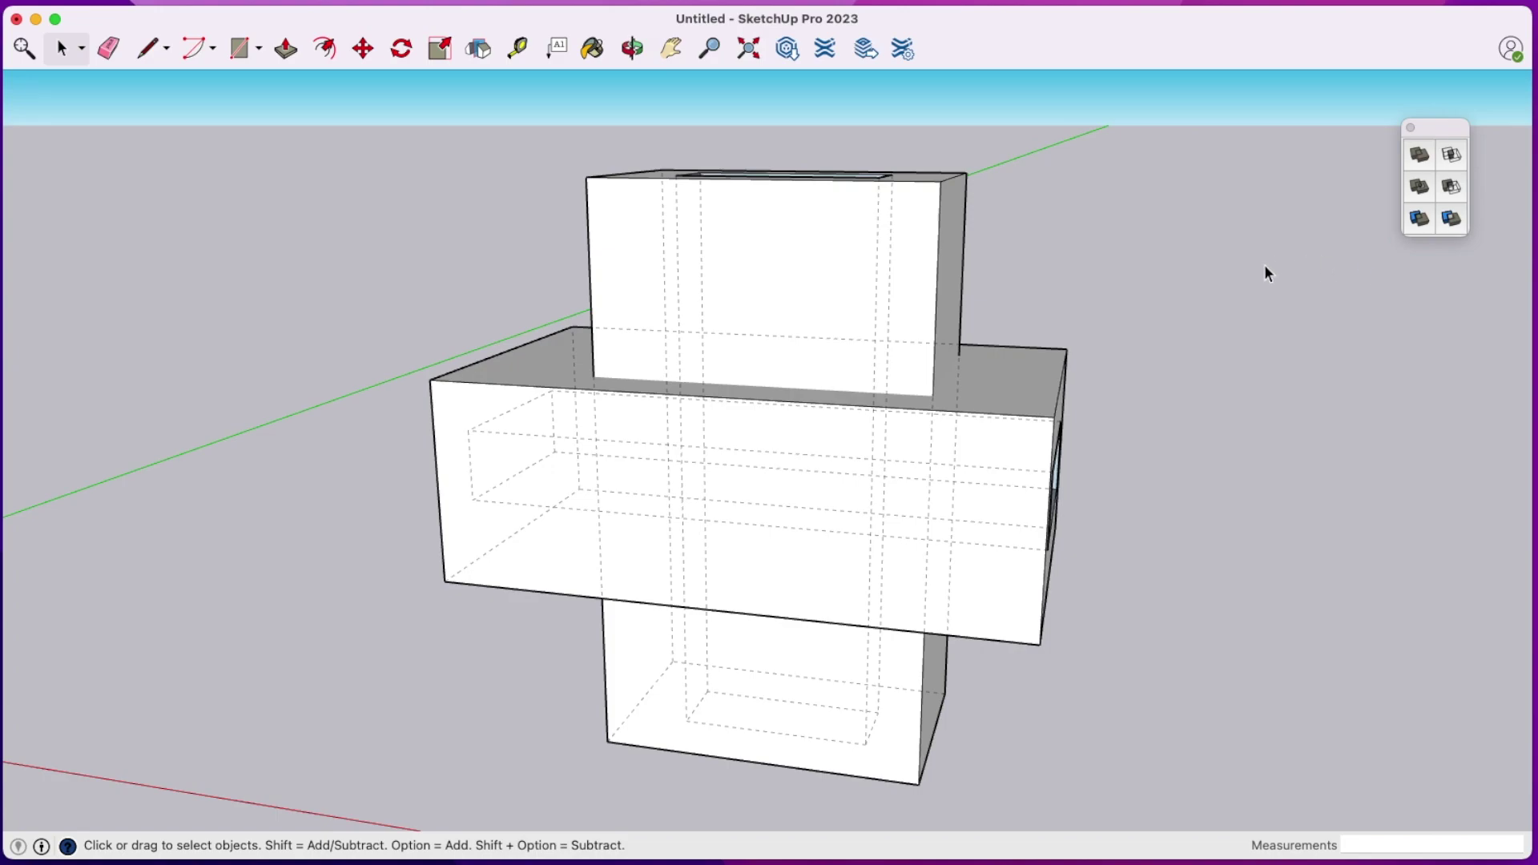
{"action": "left_click", "coordinate": [945, 210]}
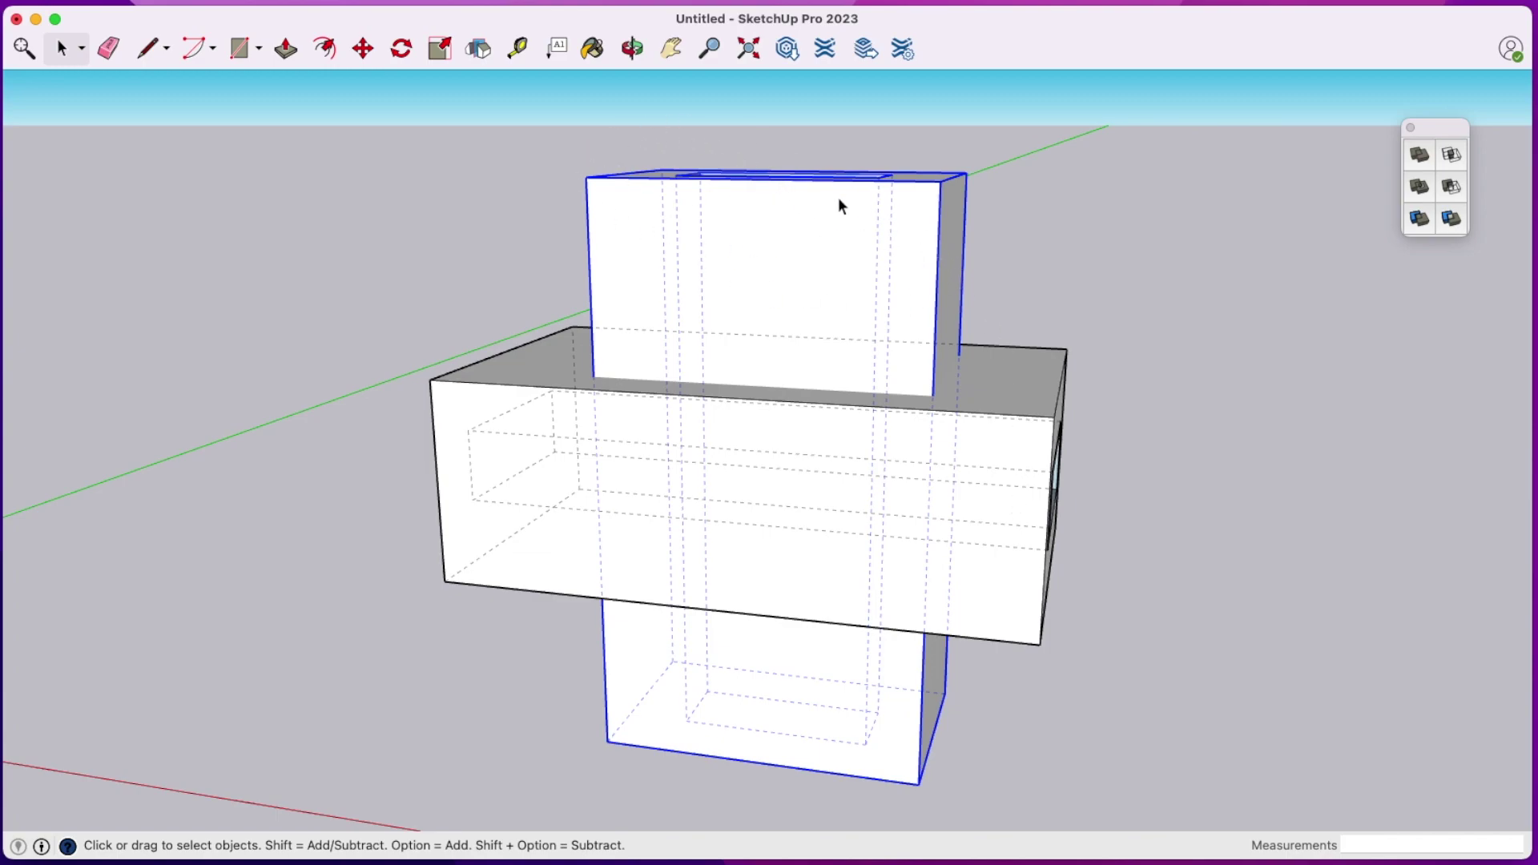
- Trim the wide box with the tall box
{"action": "left_click", "coordinate": [1419, 219]}
{"action": "left_click", "coordinate": [1035, 403]}
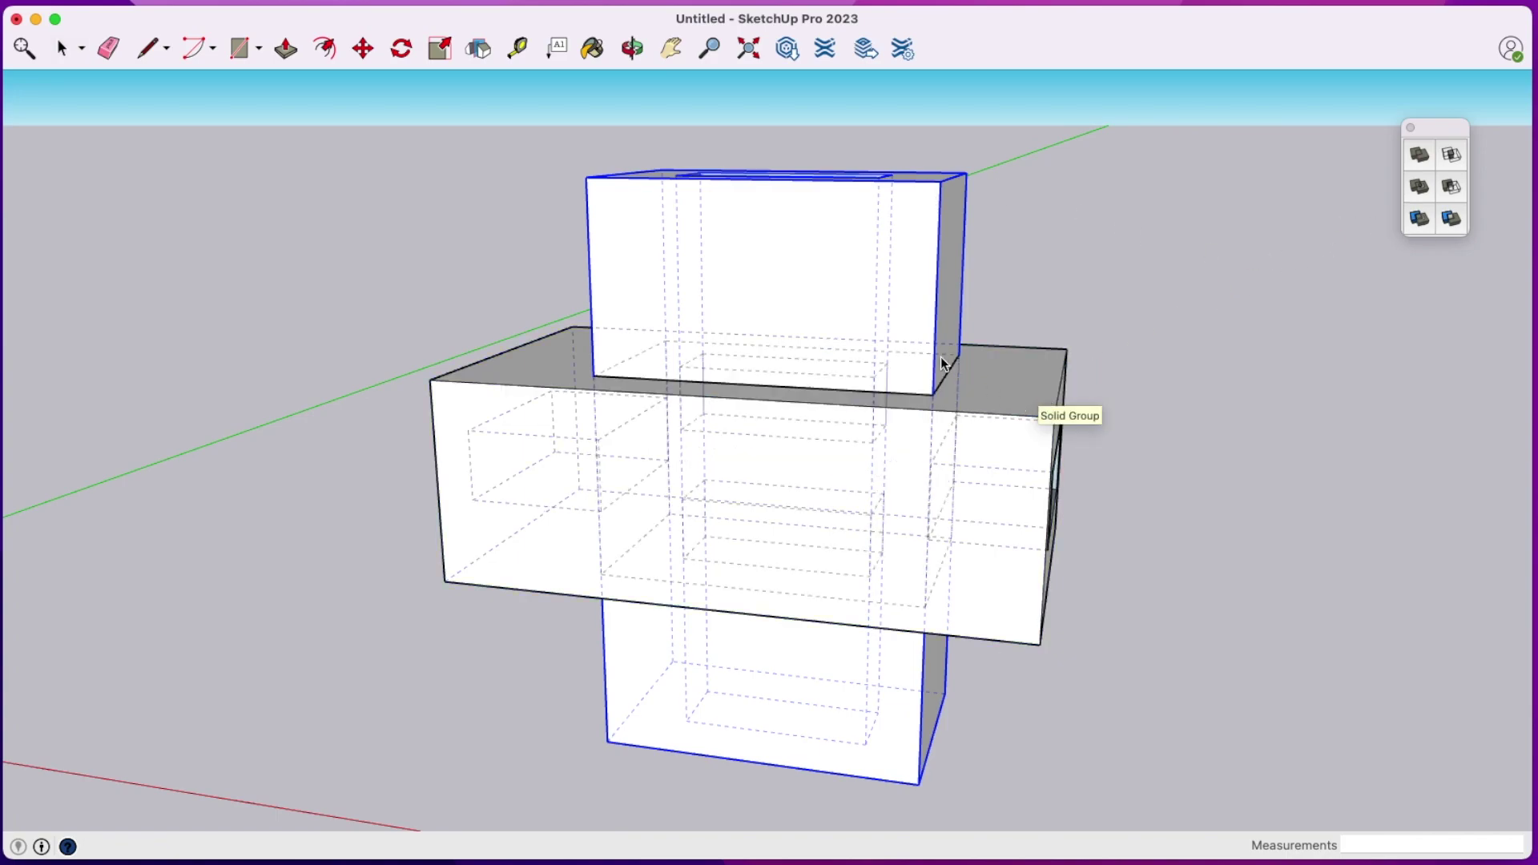
{"action": "key", "text": "space"}
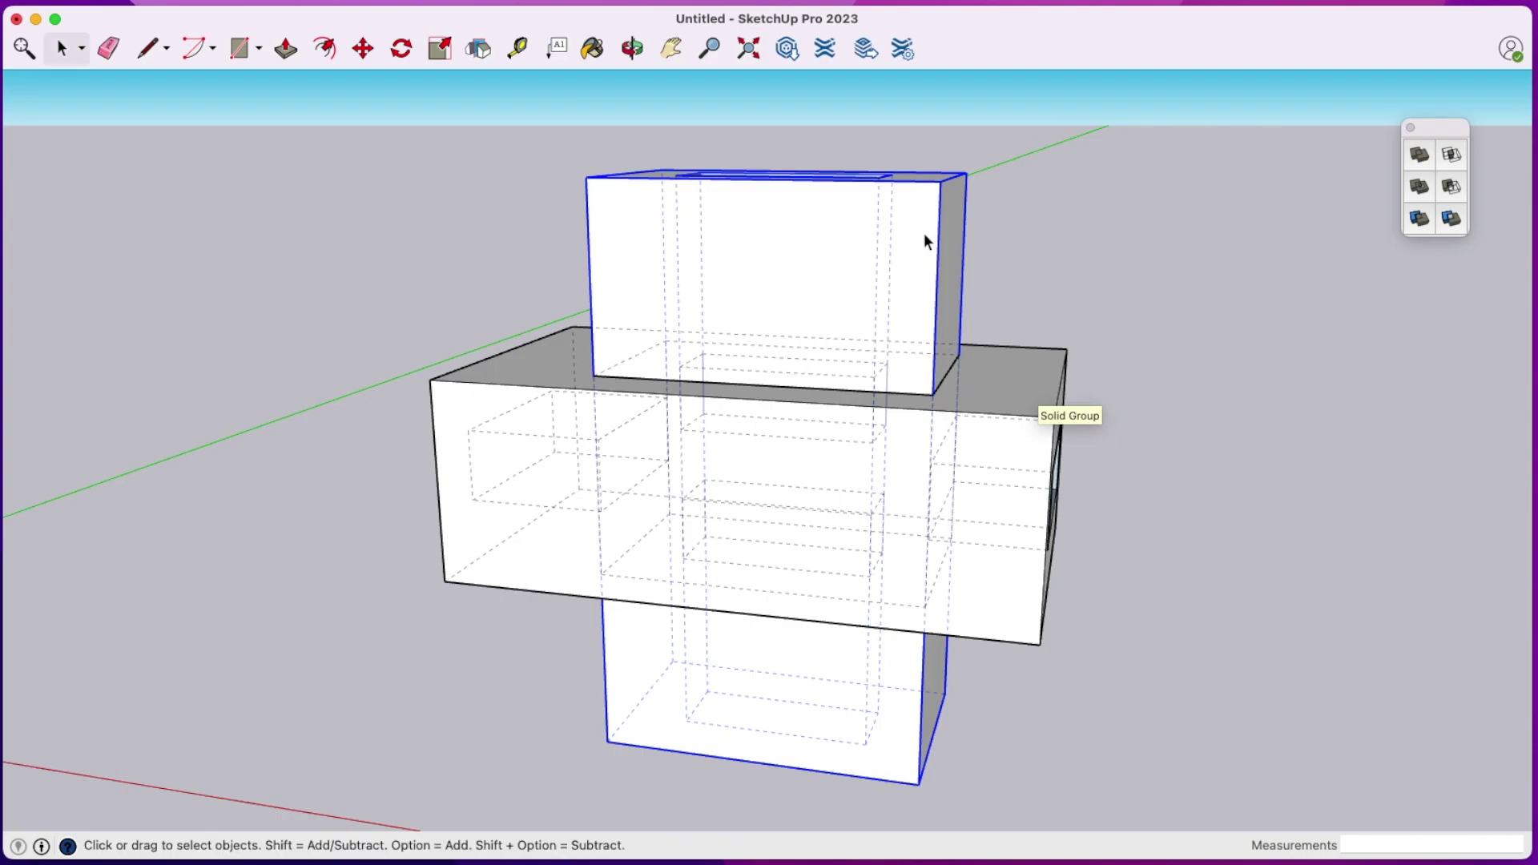
- Hide the tall box group and orbit to look down into the cut opening
{"action": "right_click", "coordinate": [906, 223]}
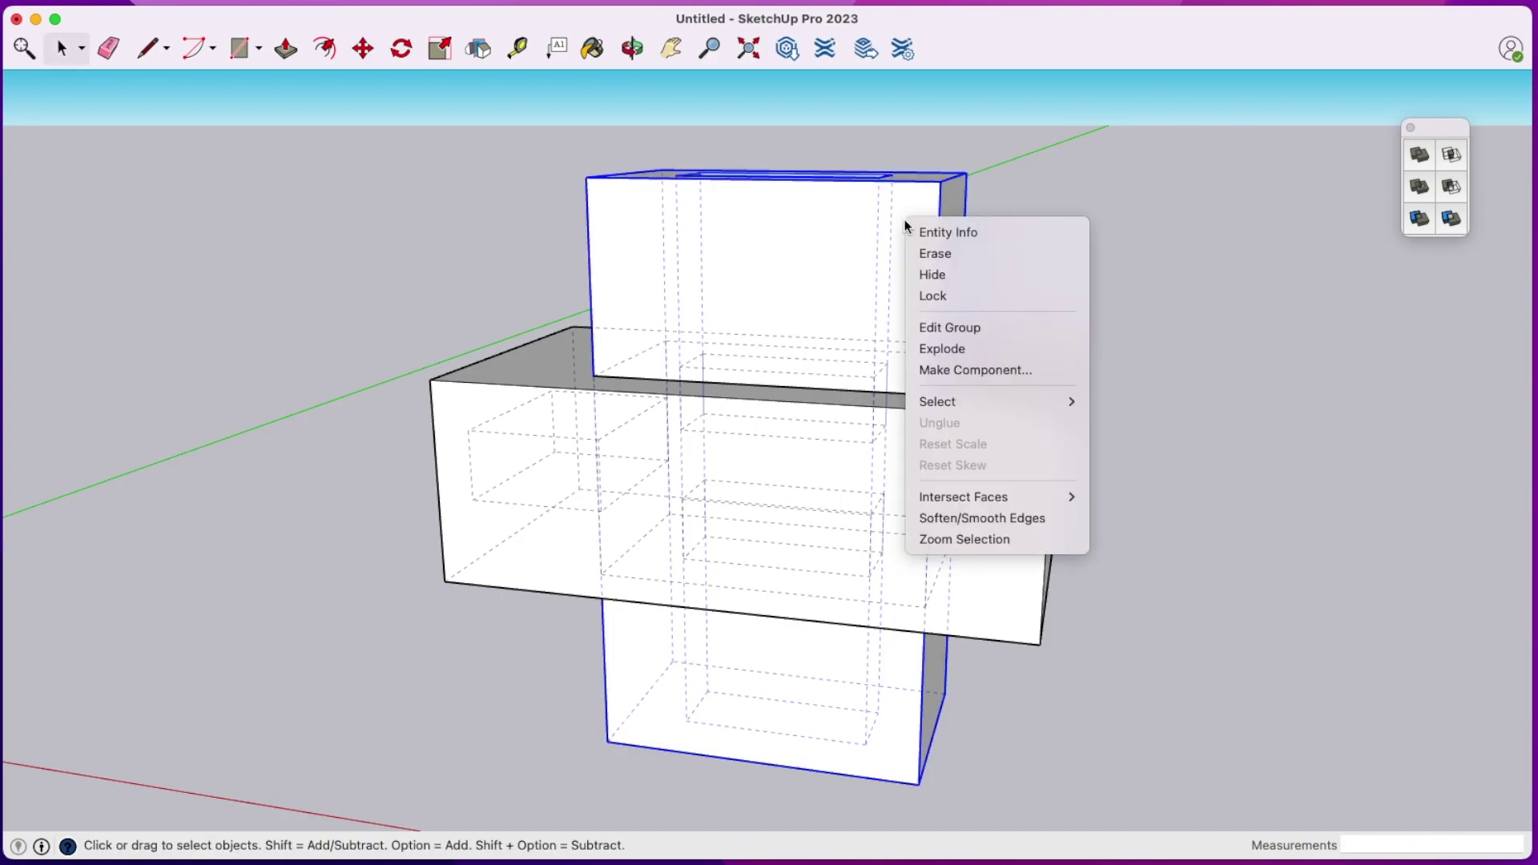
{"action": "left_click", "coordinate": [934, 274]}
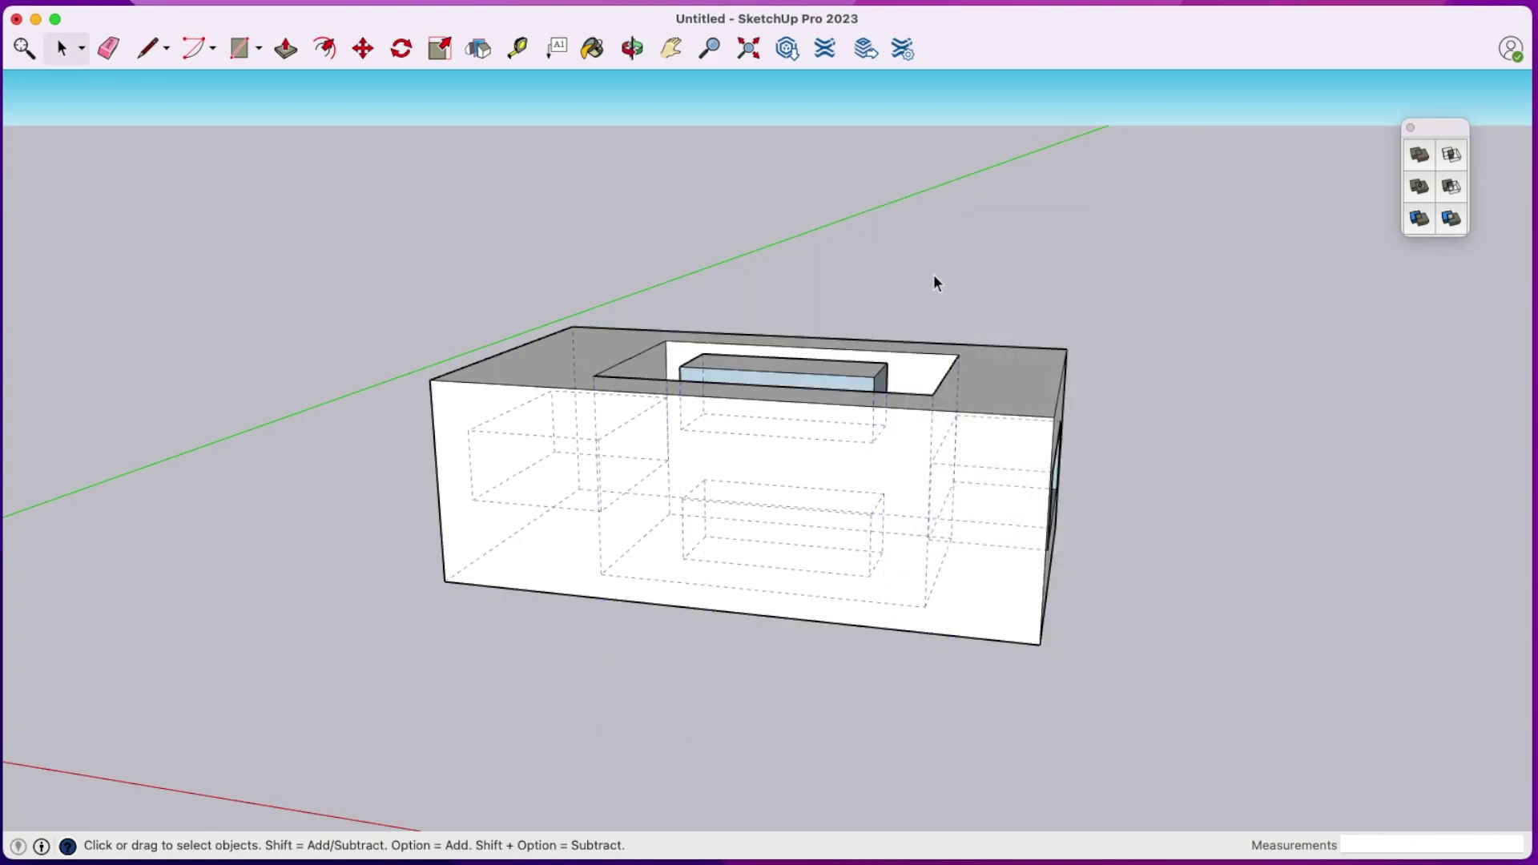
{"action": "left_click", "coordinate": [633, 50]}
{"action": "left_click_drag", "start_coordinate": [718, 130], "coordinate": [756, 477]}
- Undo the trim and orbit to a lower, more frontal view
{"action": "key", "text": "super+z"}
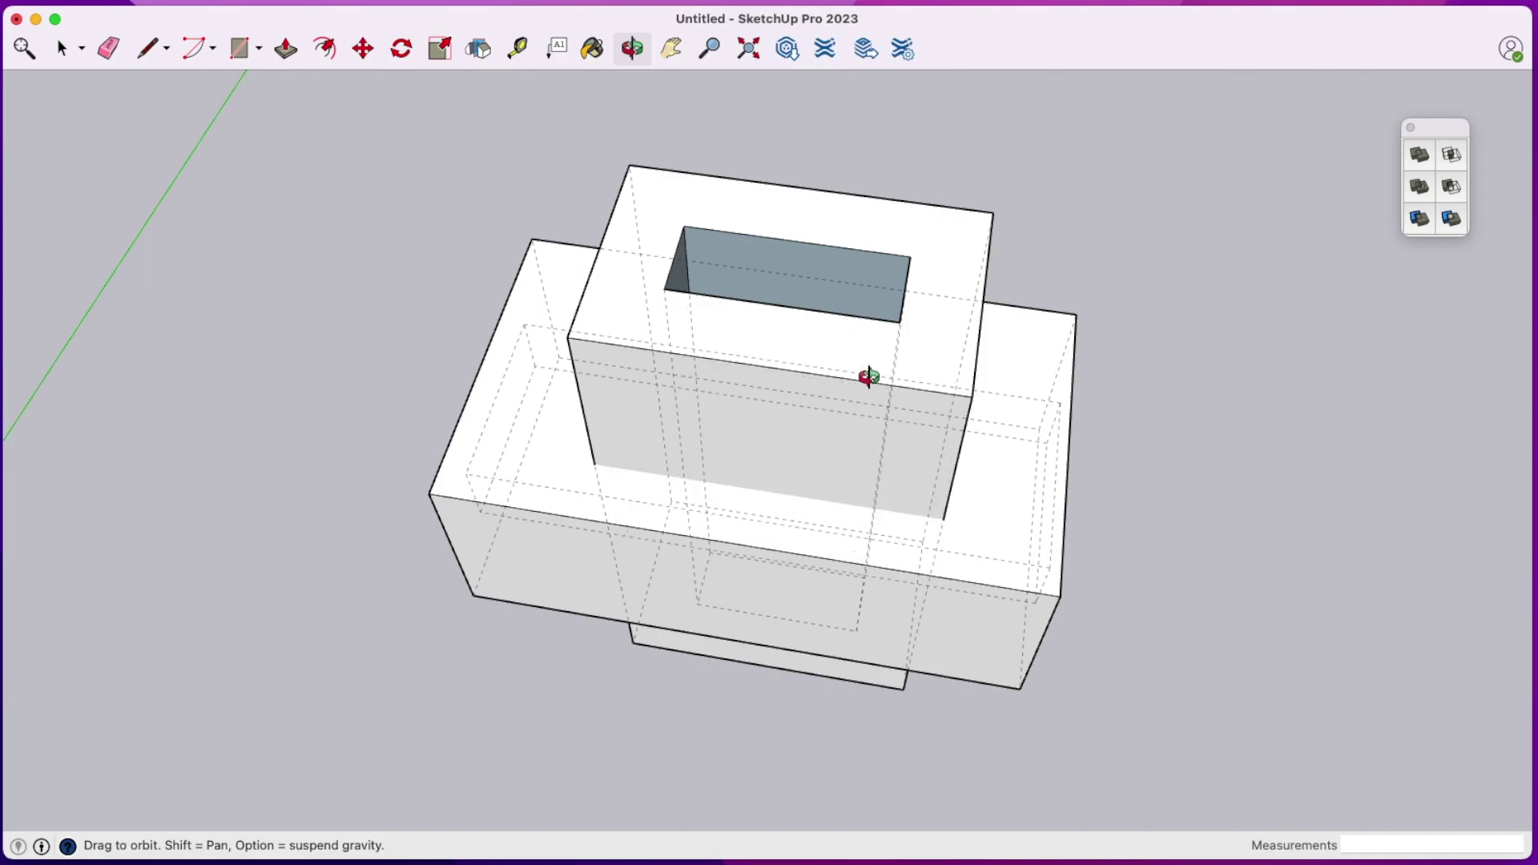
{"action": "left_click_drag", "start_coordinate": [869, 377], "coordinate": [870, 141]}
{"action": "key", "text": "space"}
- Temporarily hide the tall box to inspect the whole wide box, then undo the hide
{"action": "left_click", "coordinate": [917, 231]}
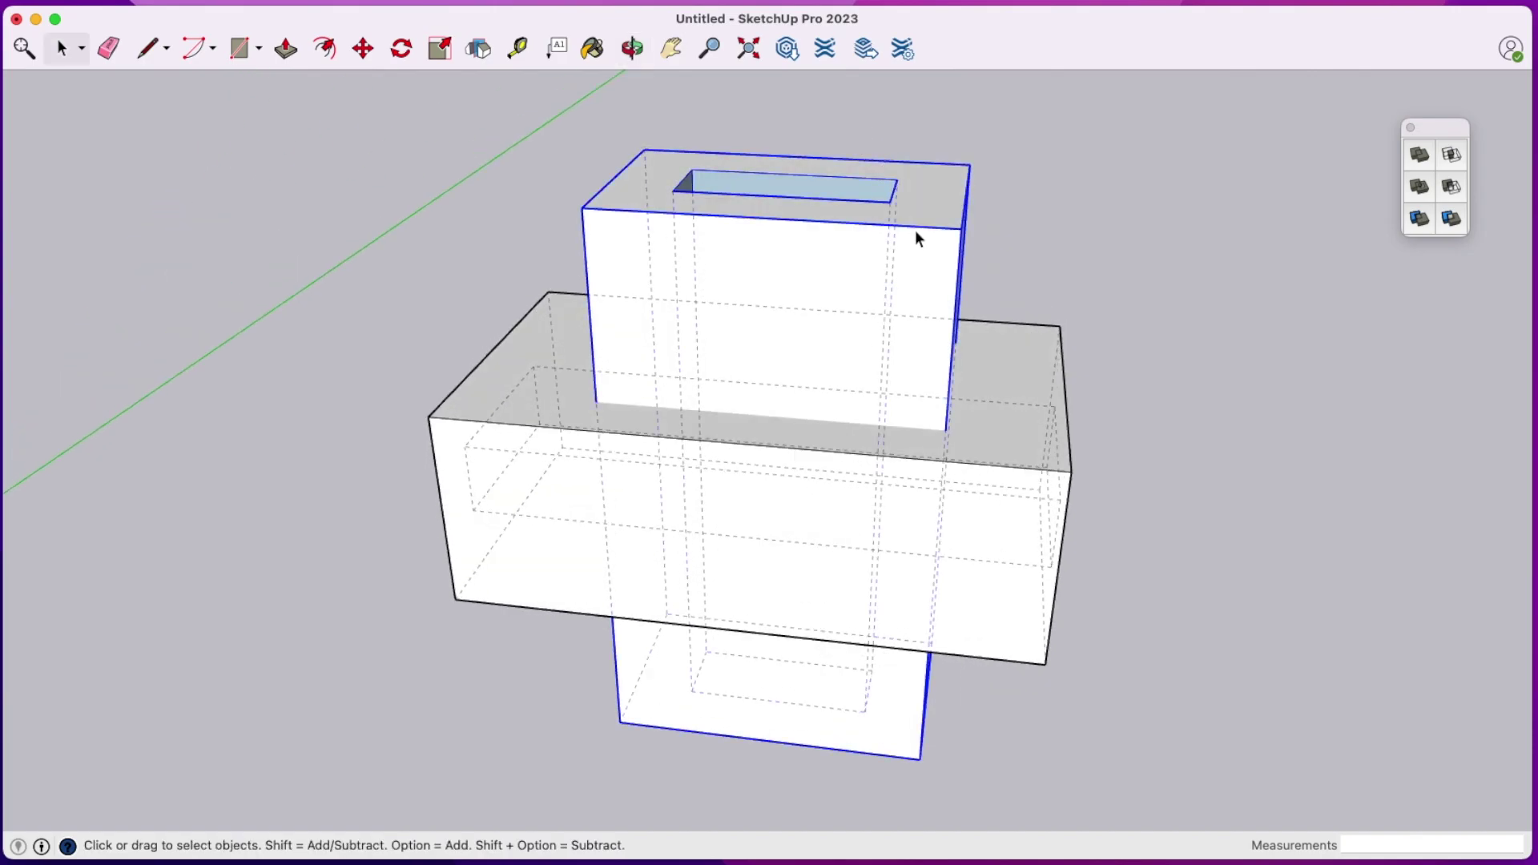
{"action": "right_click", "coordinate": [916, 229]}
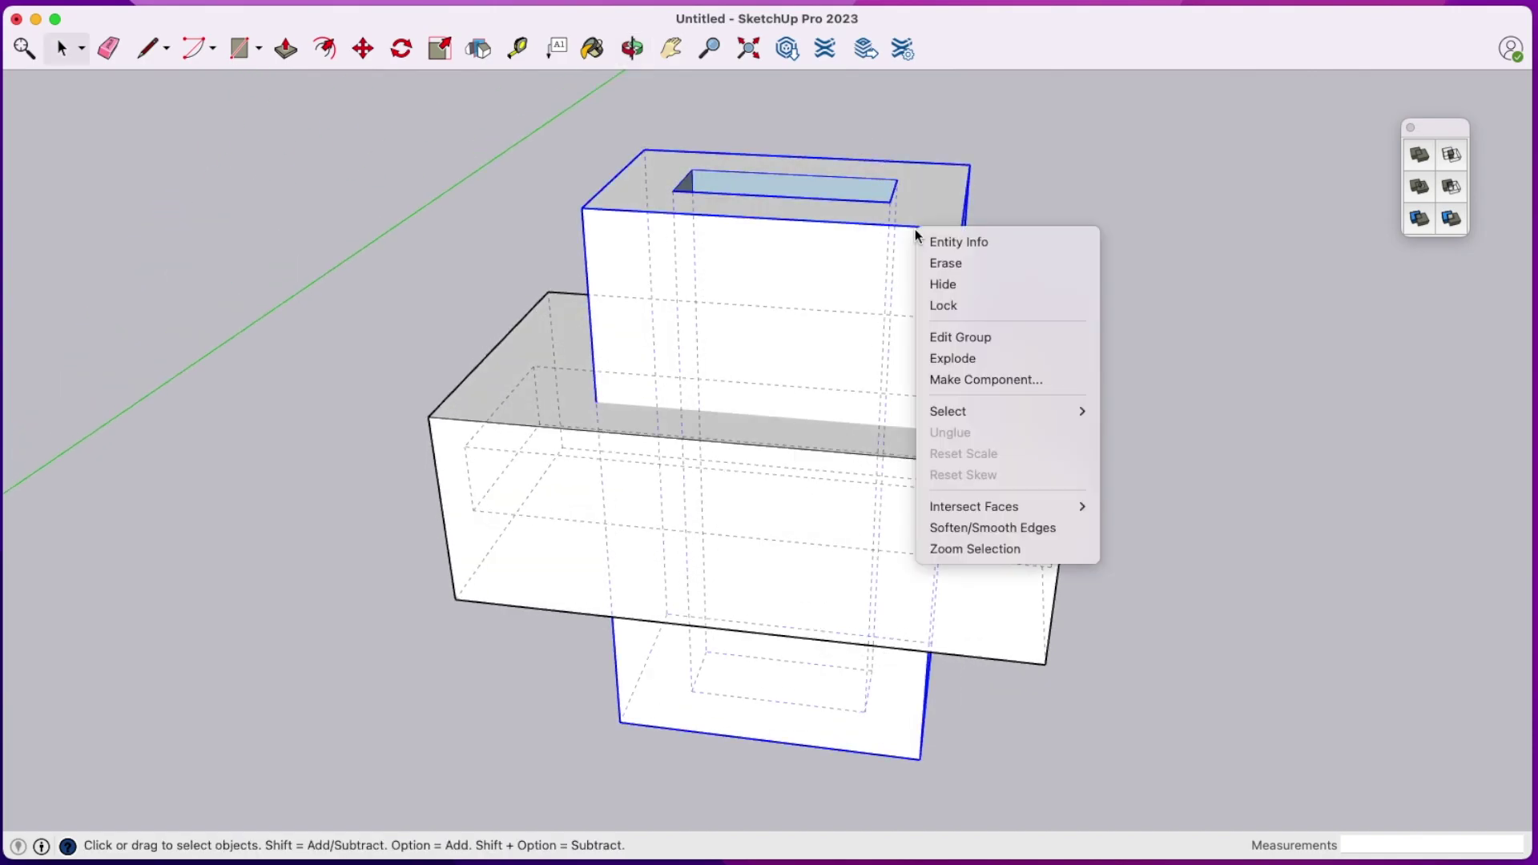
{"action": "left_click", "coordinate": [954, 277]}
{"action": "left_click", "coordinate": [633, 48]}
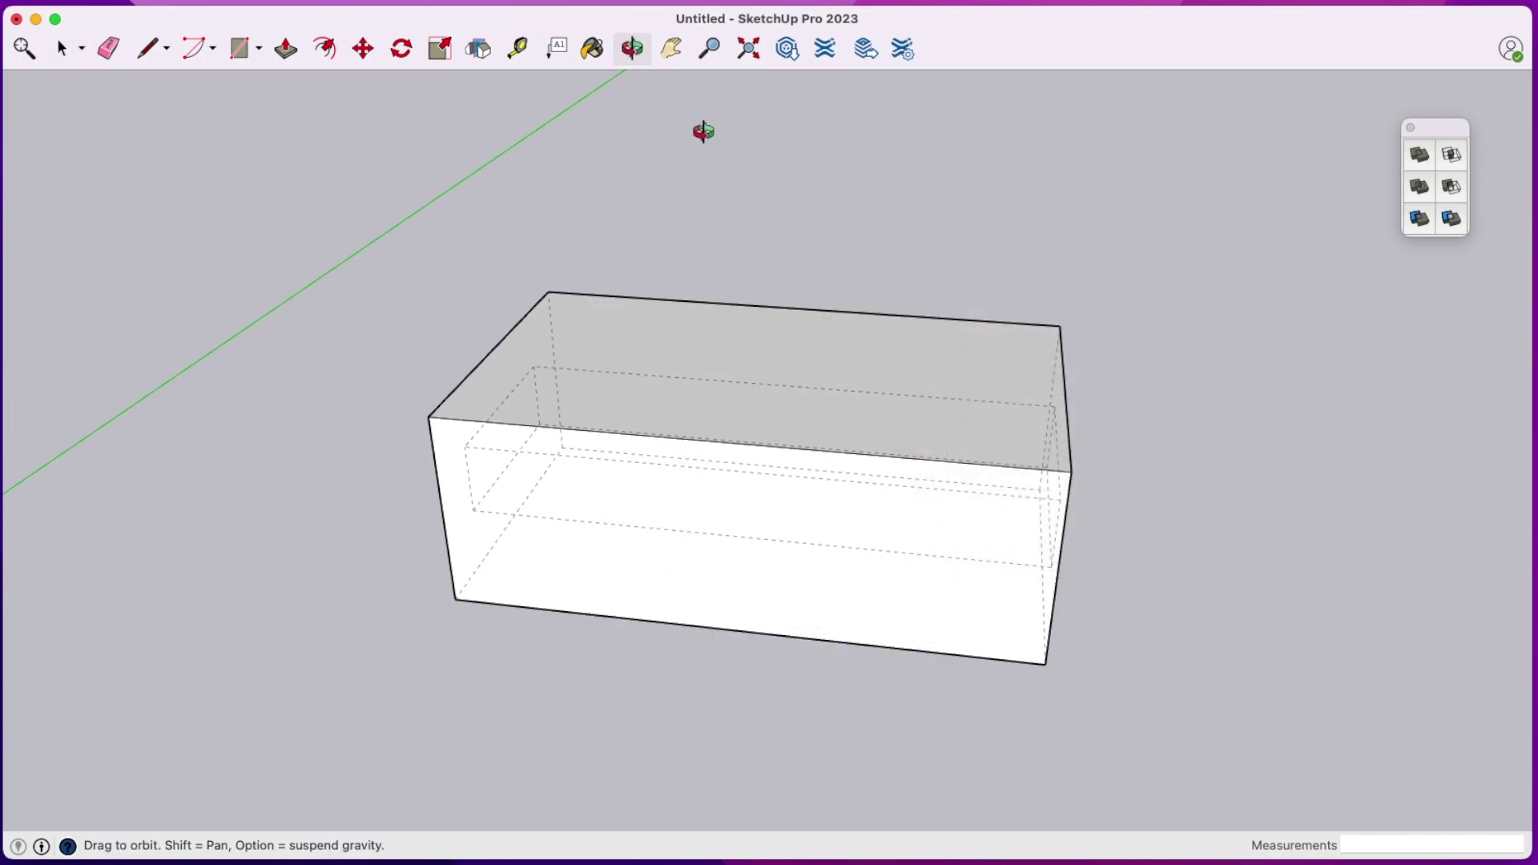
{"action": "left_click_drag", "start_coordinate": [705, 131], "coordinate": [653, 130]}
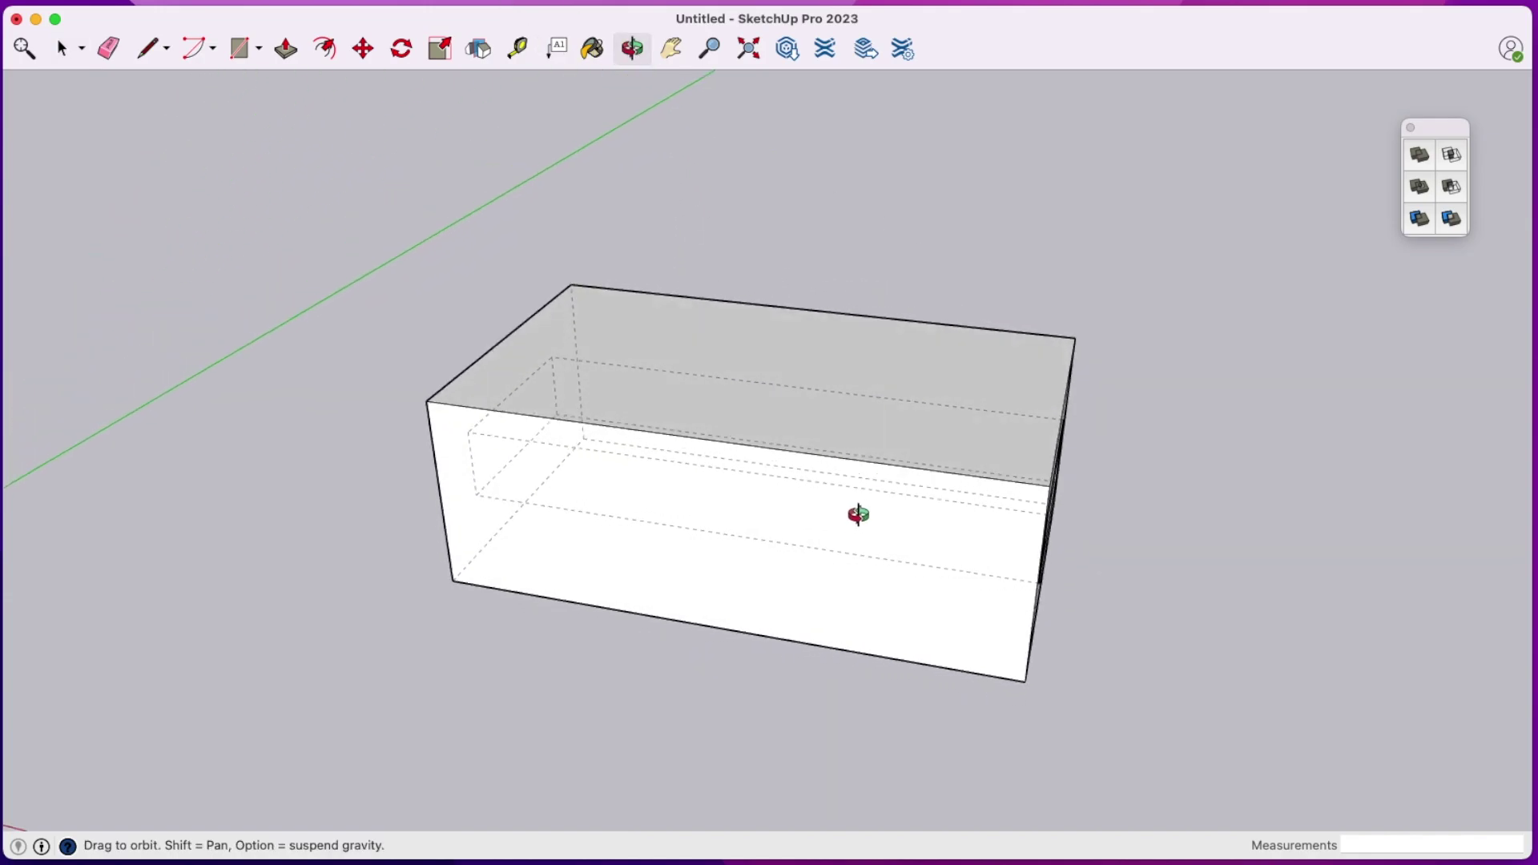
{"action": "left_click_drag", "start_coordinate": [858, 515], "coordinate": [814, 390]}
{"action": "key", "text": "super+z"}
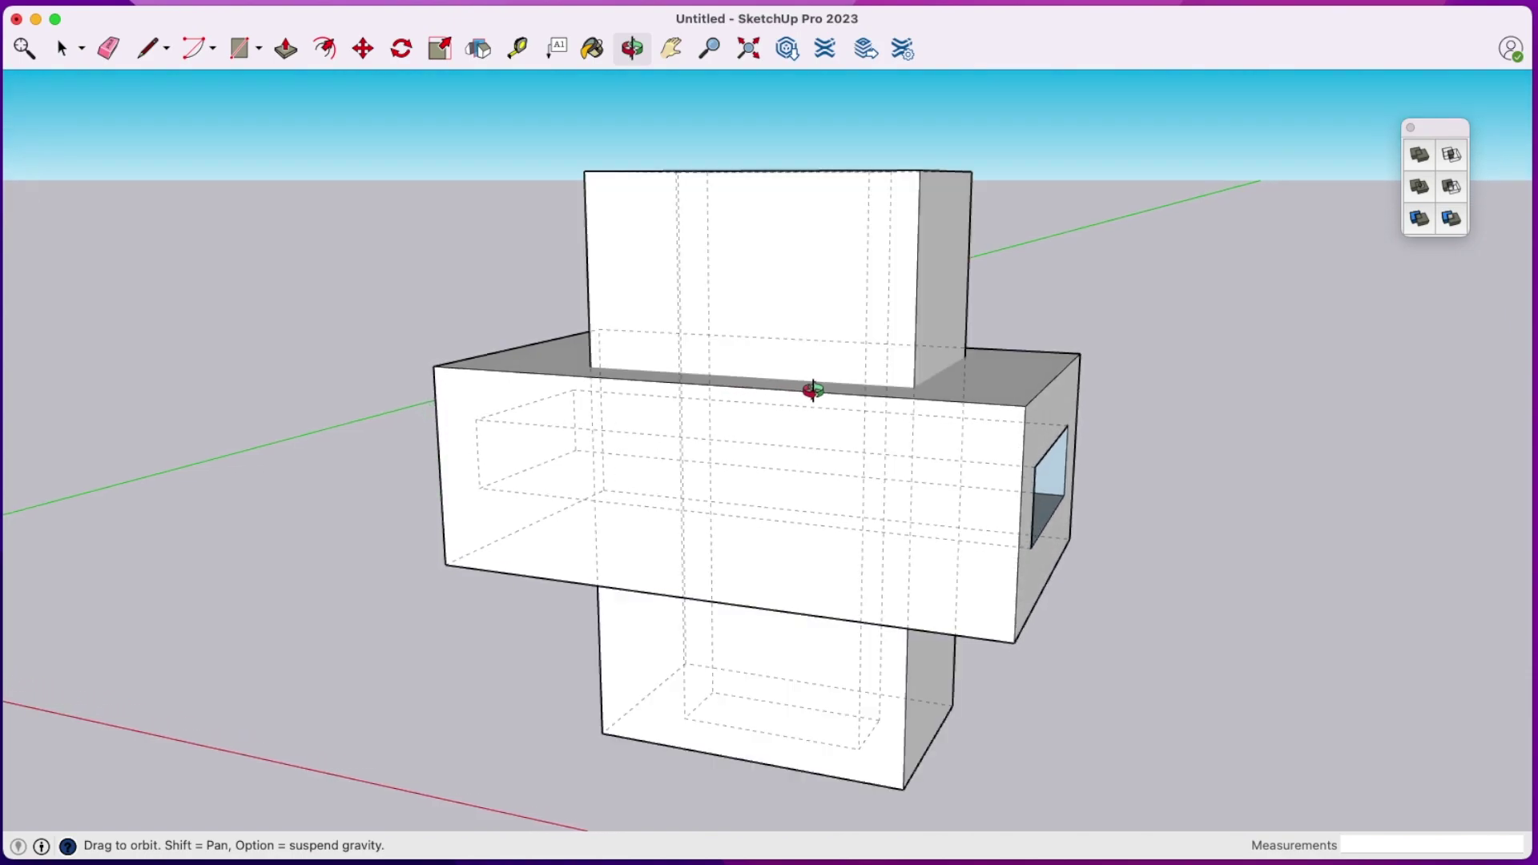
- Trim the wide box again using the tall box
{"action": "key", "text": "space"}
{"action": "left_click", "coordinate": [957, 227]}
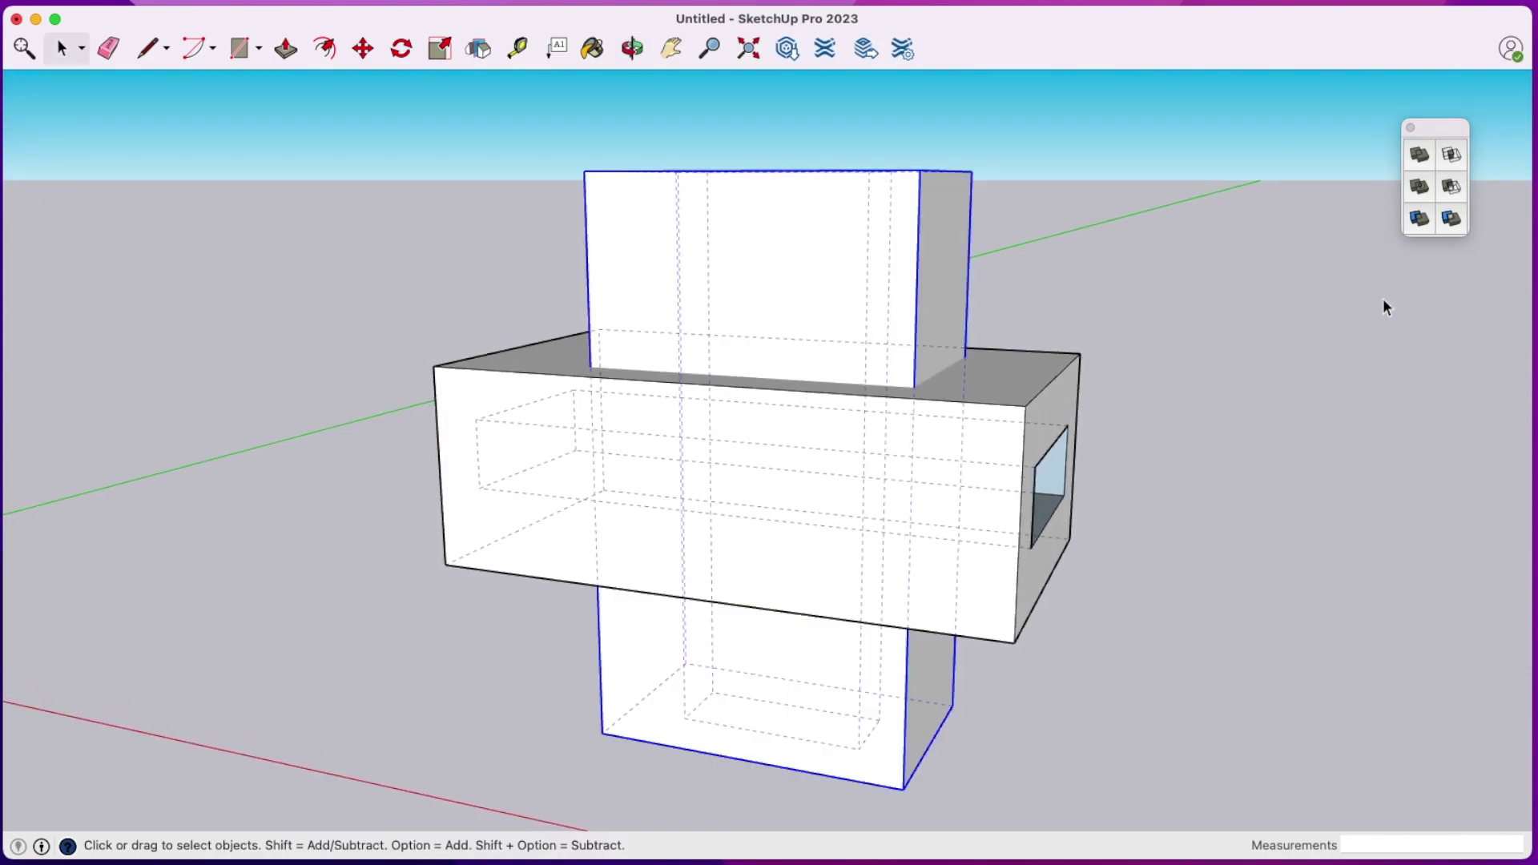
{"action": "left_click", "coordinate": [1419, 218]}
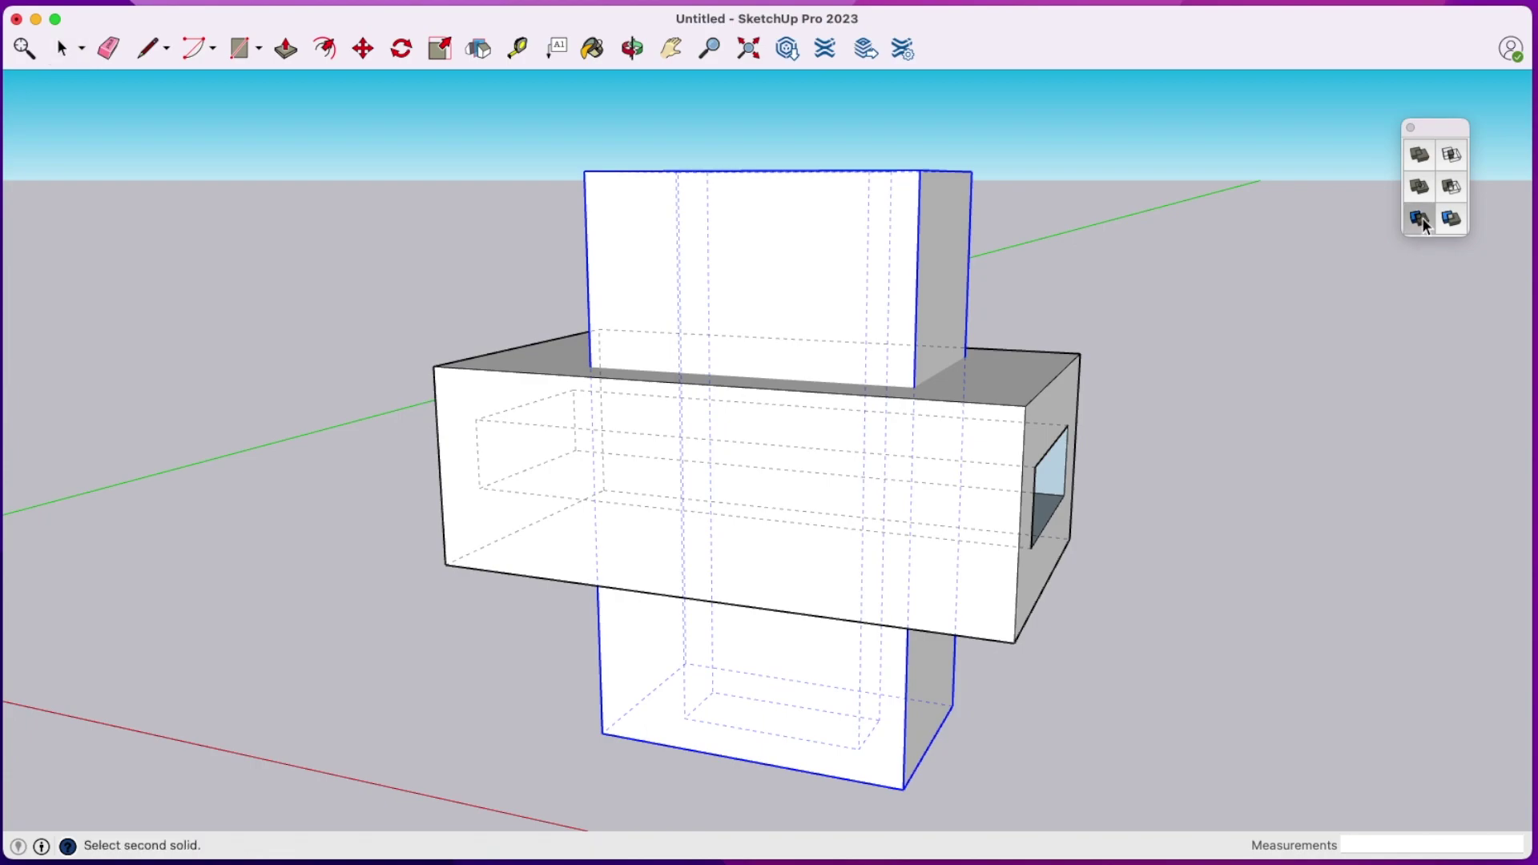
{"action": "left_click", "coordinate": [997, 425]}
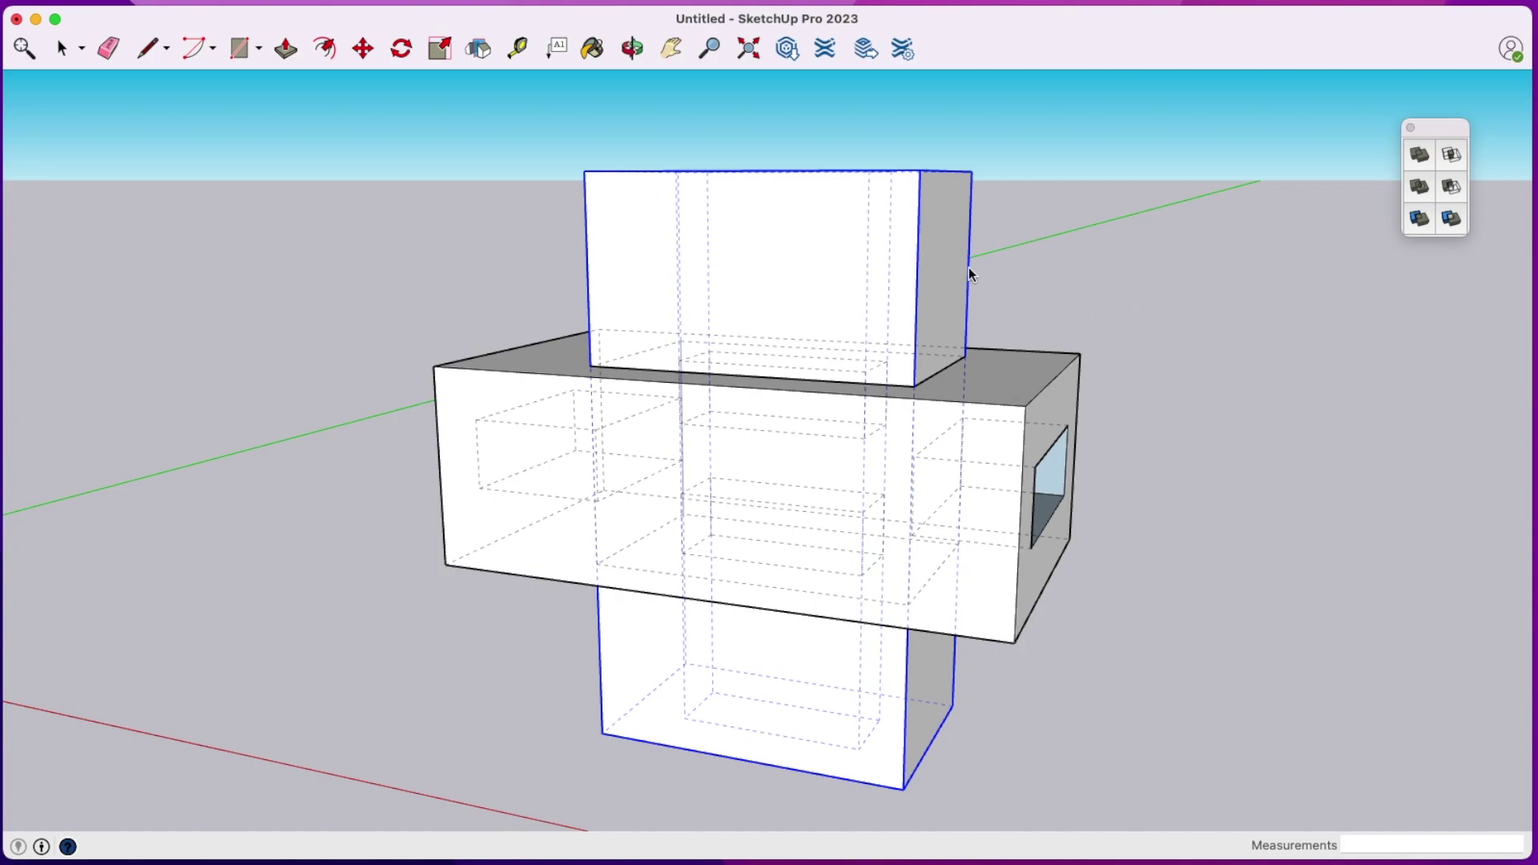
- Hide the tall box to reveal the rectangular opening in the wide box
{"action": "key", "text": "space"}
{"action": "left_click", "coordinate": [1043, 365]}
{"action": "left_click", "coordinate": [950, 251]}
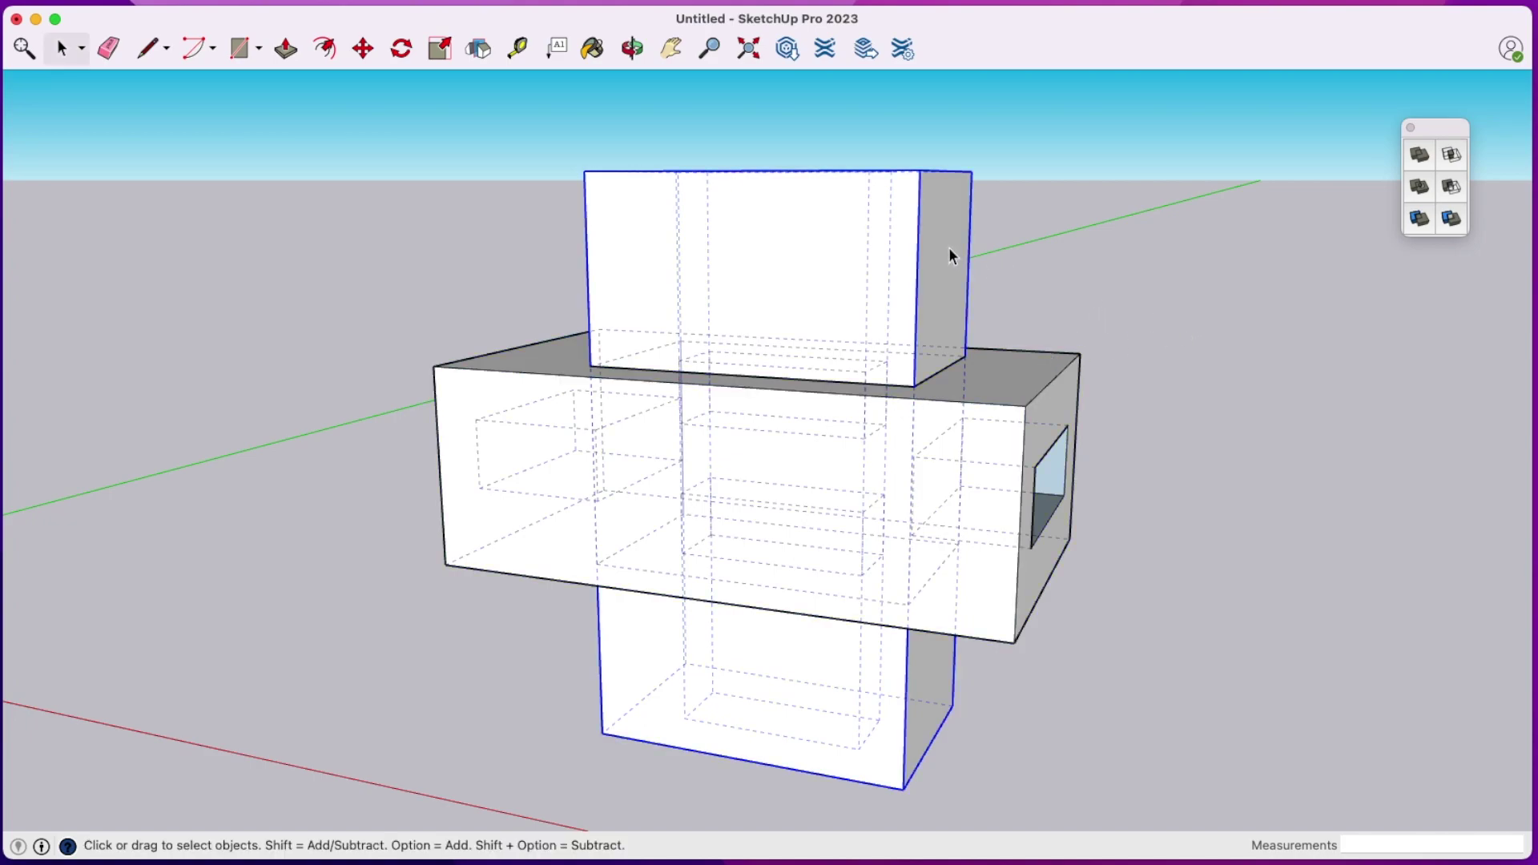
{"action": "right_click", "coordinate": [951, 253]}
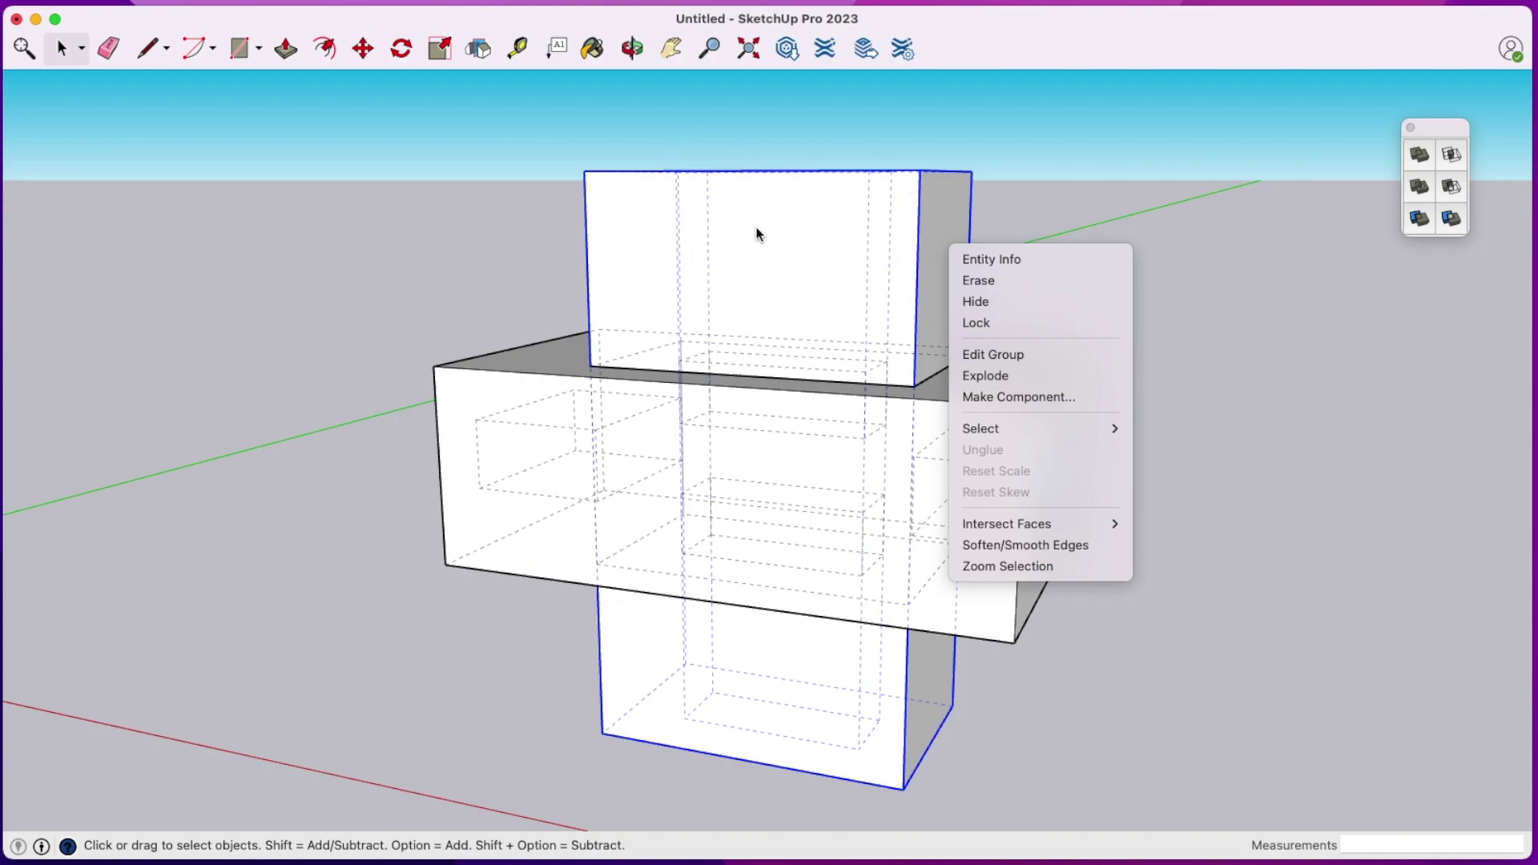
{"action": "left_click", "coordinate": [982, 302]}
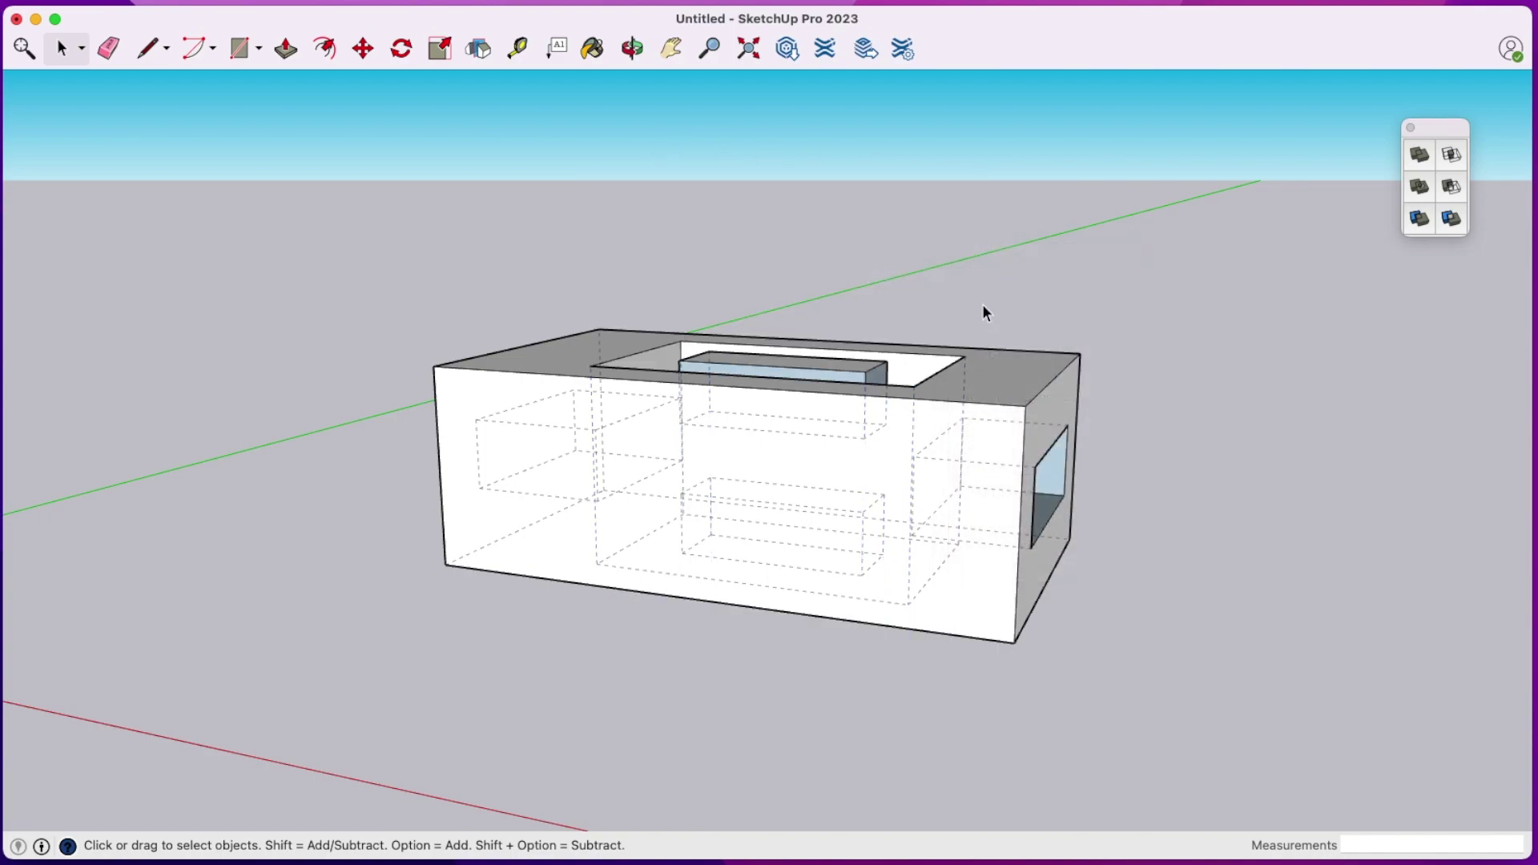
{"action": "left_click", "coordinate": [632, 48]}
- Inspect the cut box from above and front, then undo twice to restore the tall box
{"action": "left_click_drag", "start_coordinate": [718, 165], "coordinate": [724, 385]}
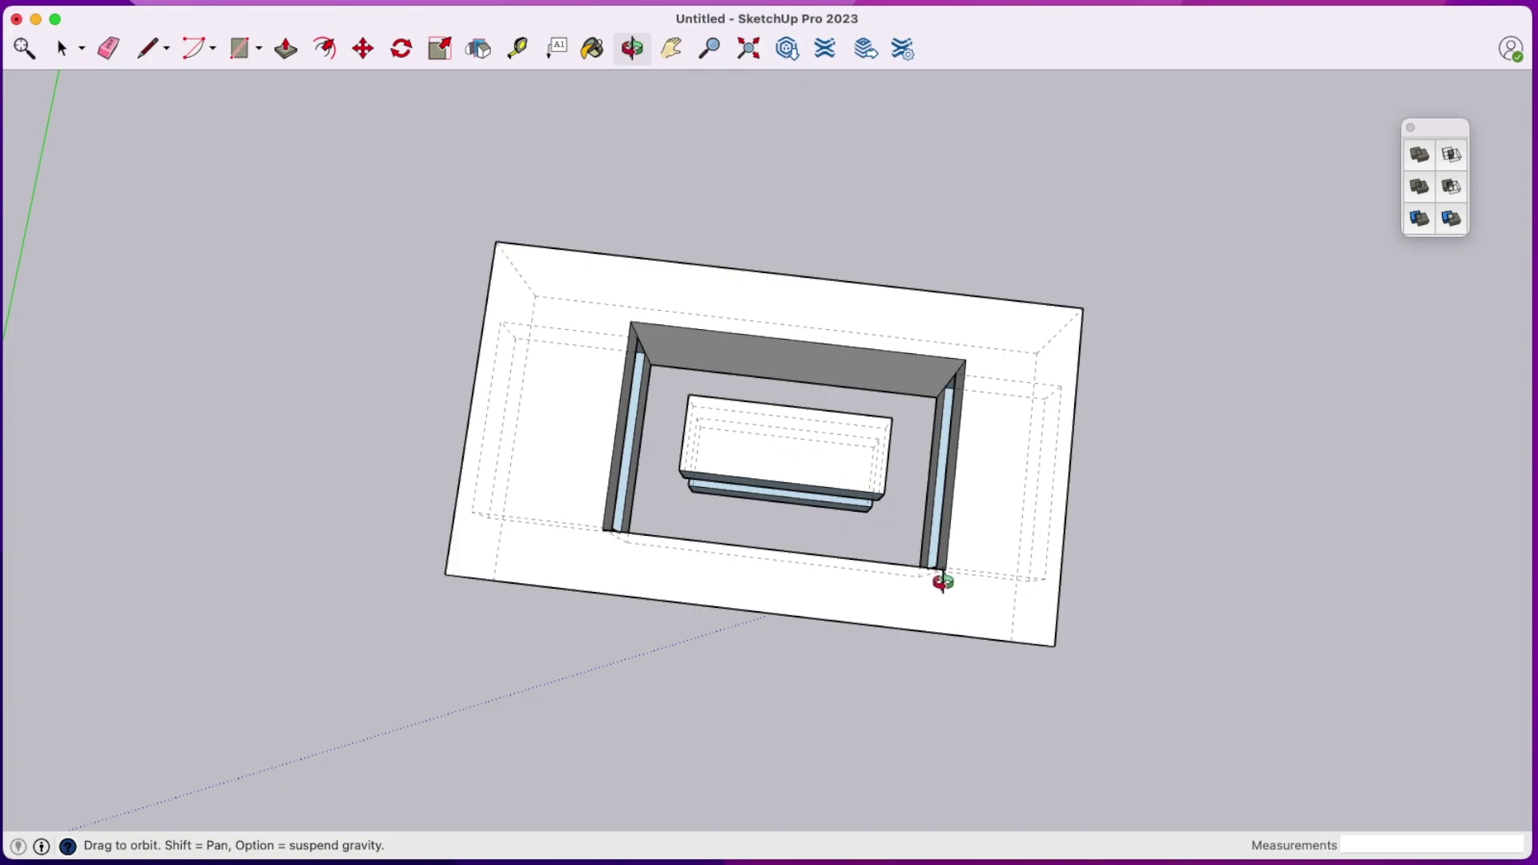
{"action": "left_click_drag", "start_coordinate": [943, 583], "coordinate": [903, 460]}
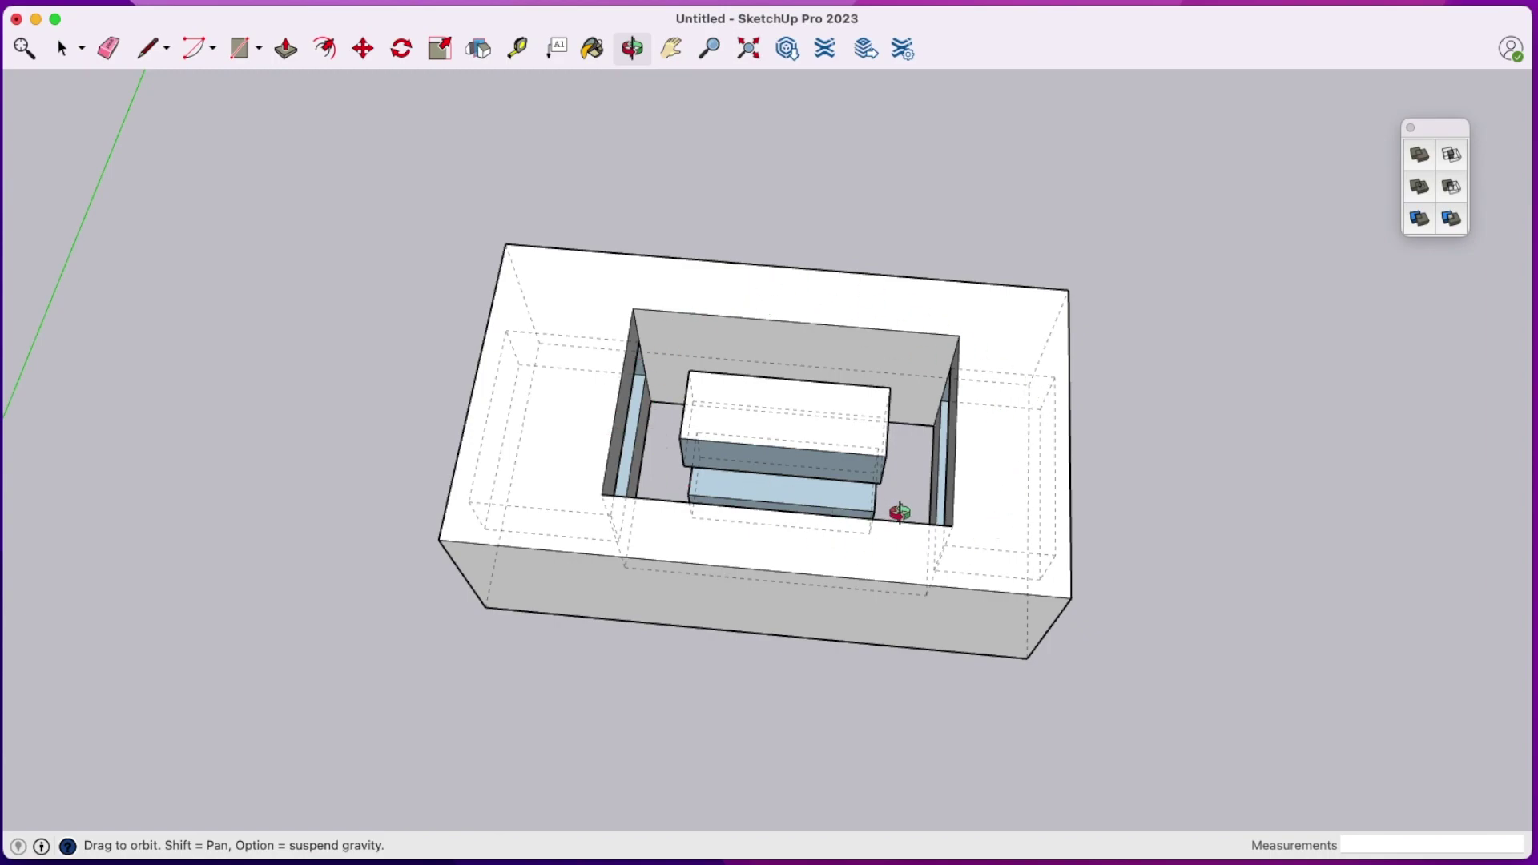
{"action": "key", "text": "super+z"}
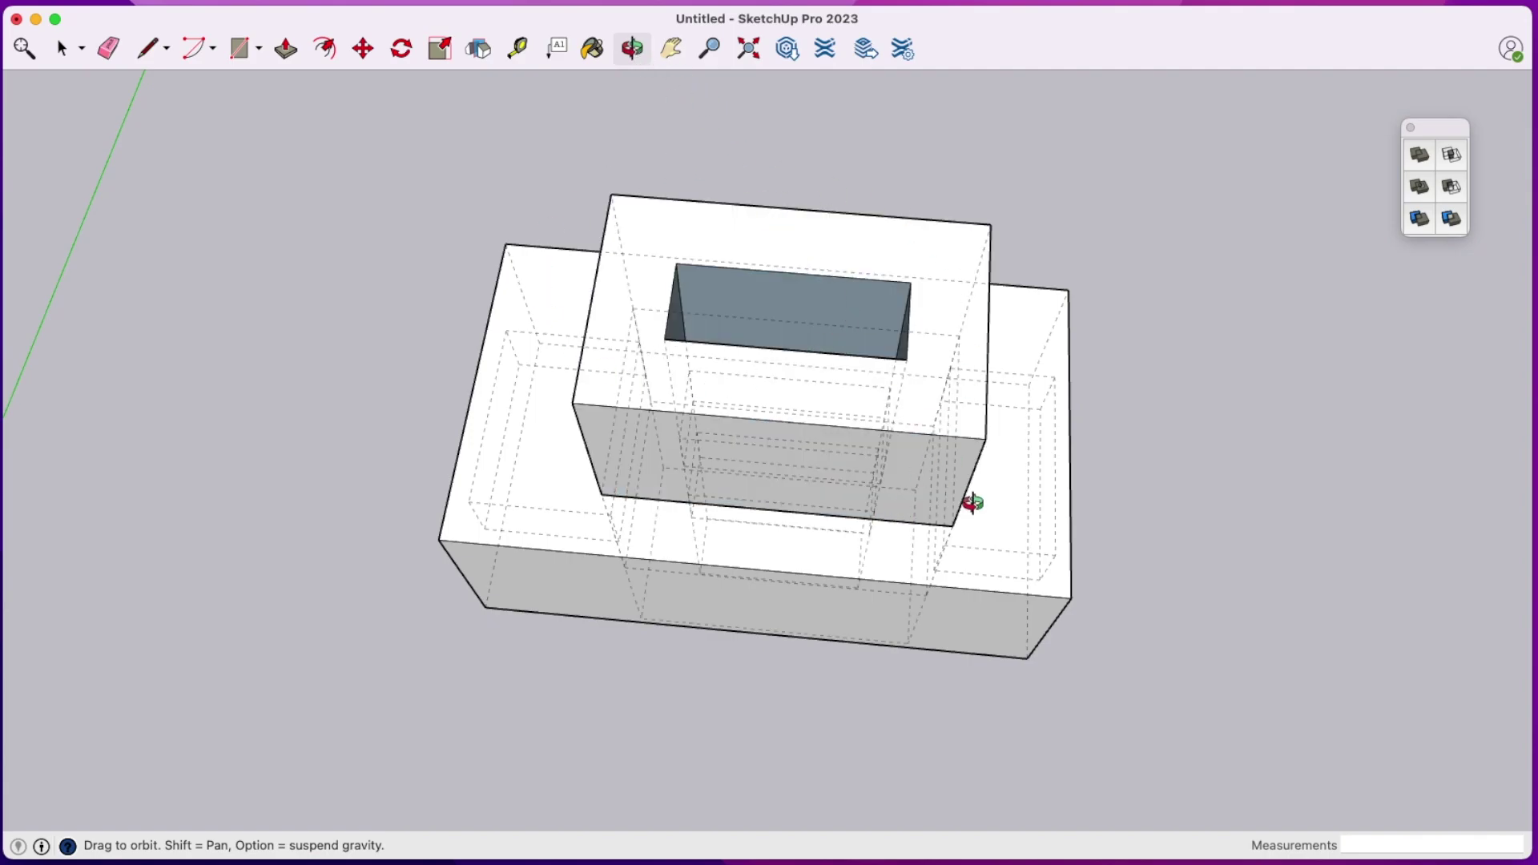
{"action": "left_click_drag", "start_coordinate": [972, 501], "coordinate": [985, 401]}
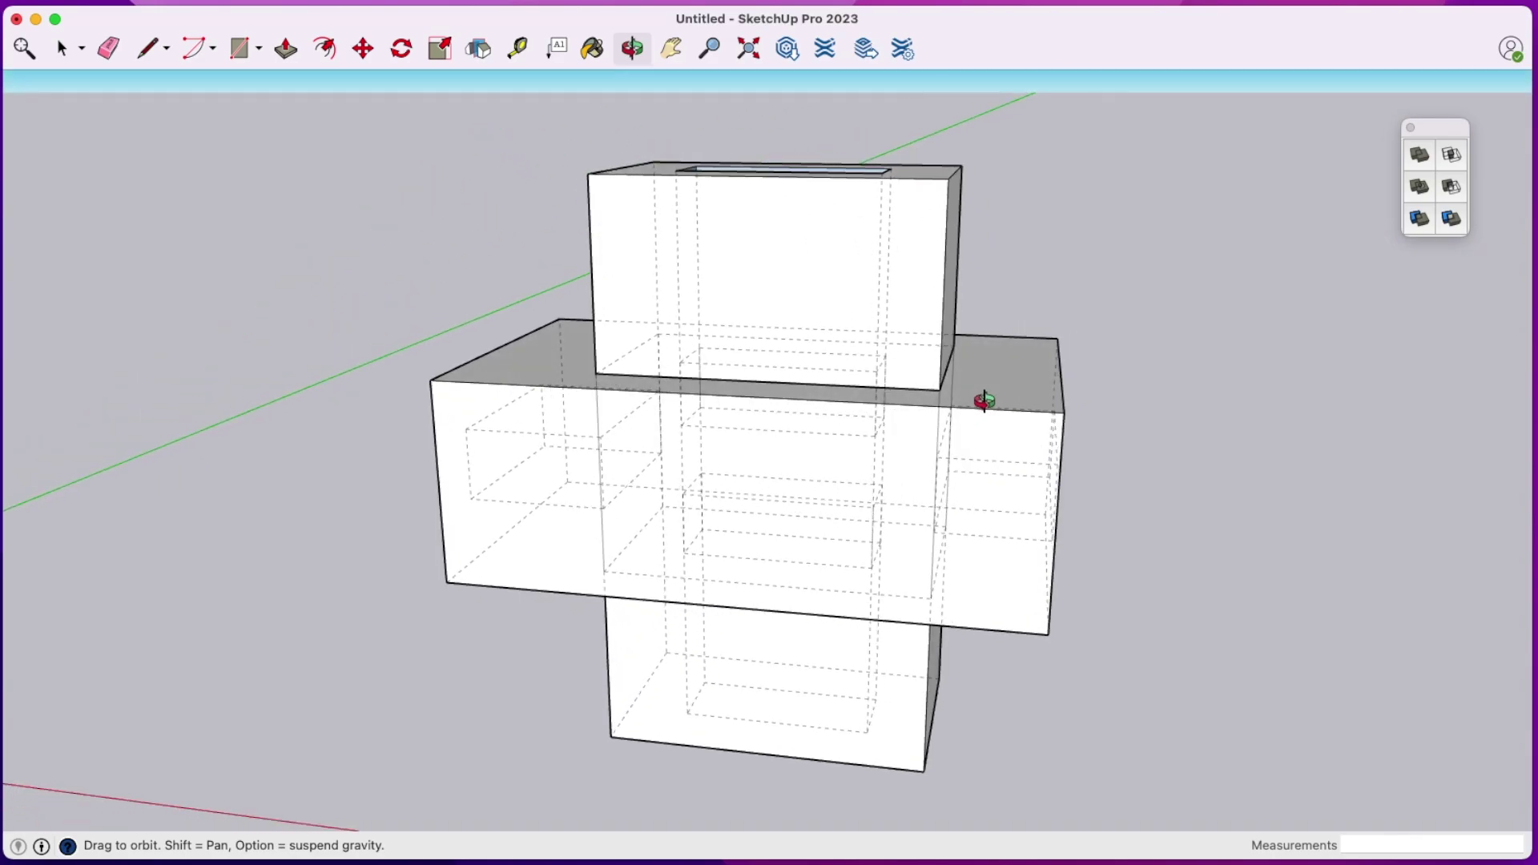
{"action": "key", "text": "super+z"}
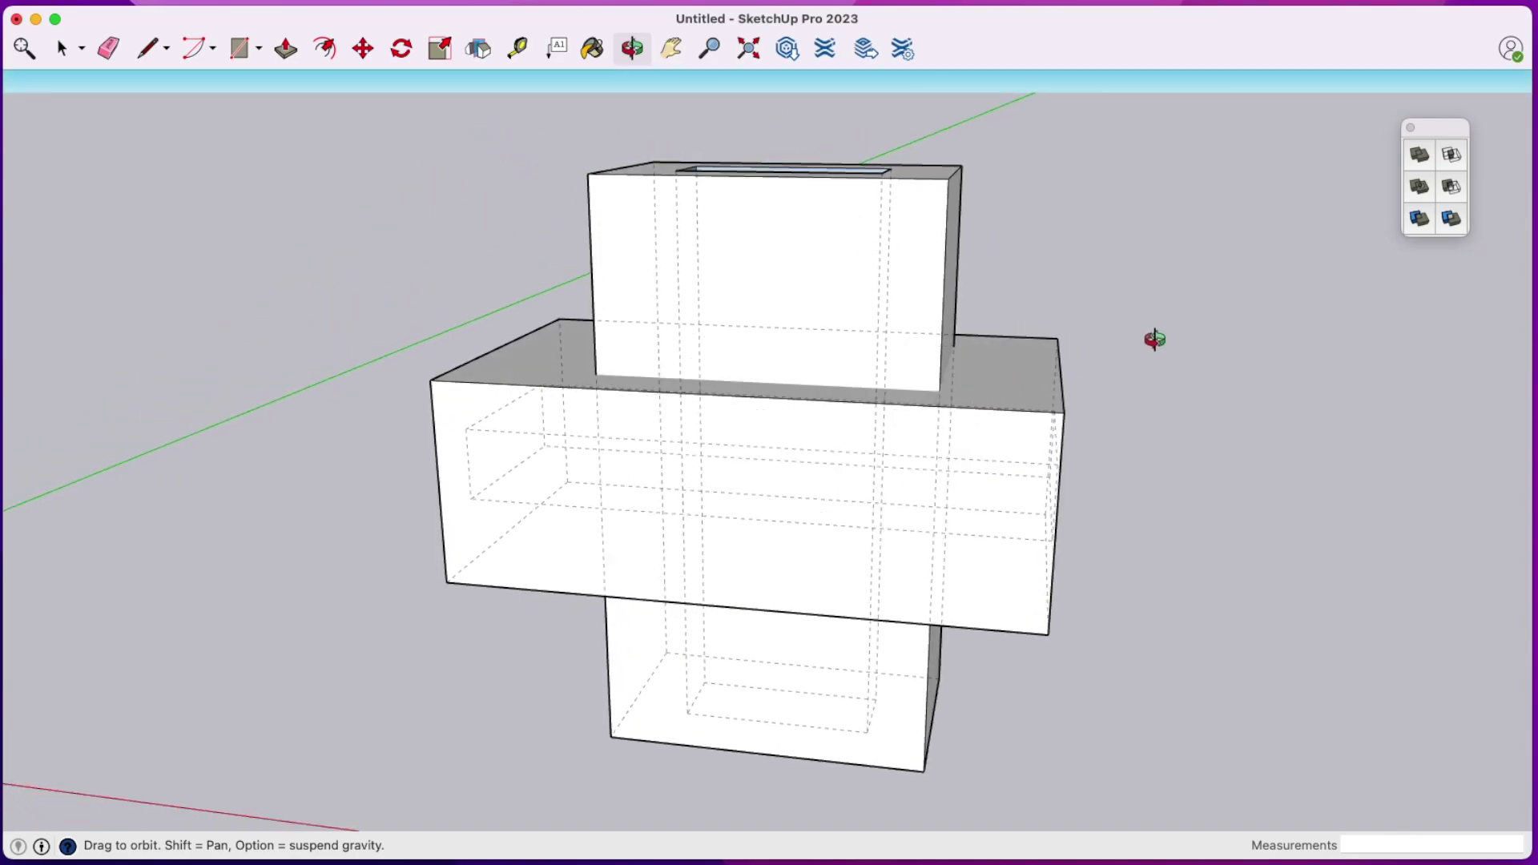
{"action": "key", "text": "space"}
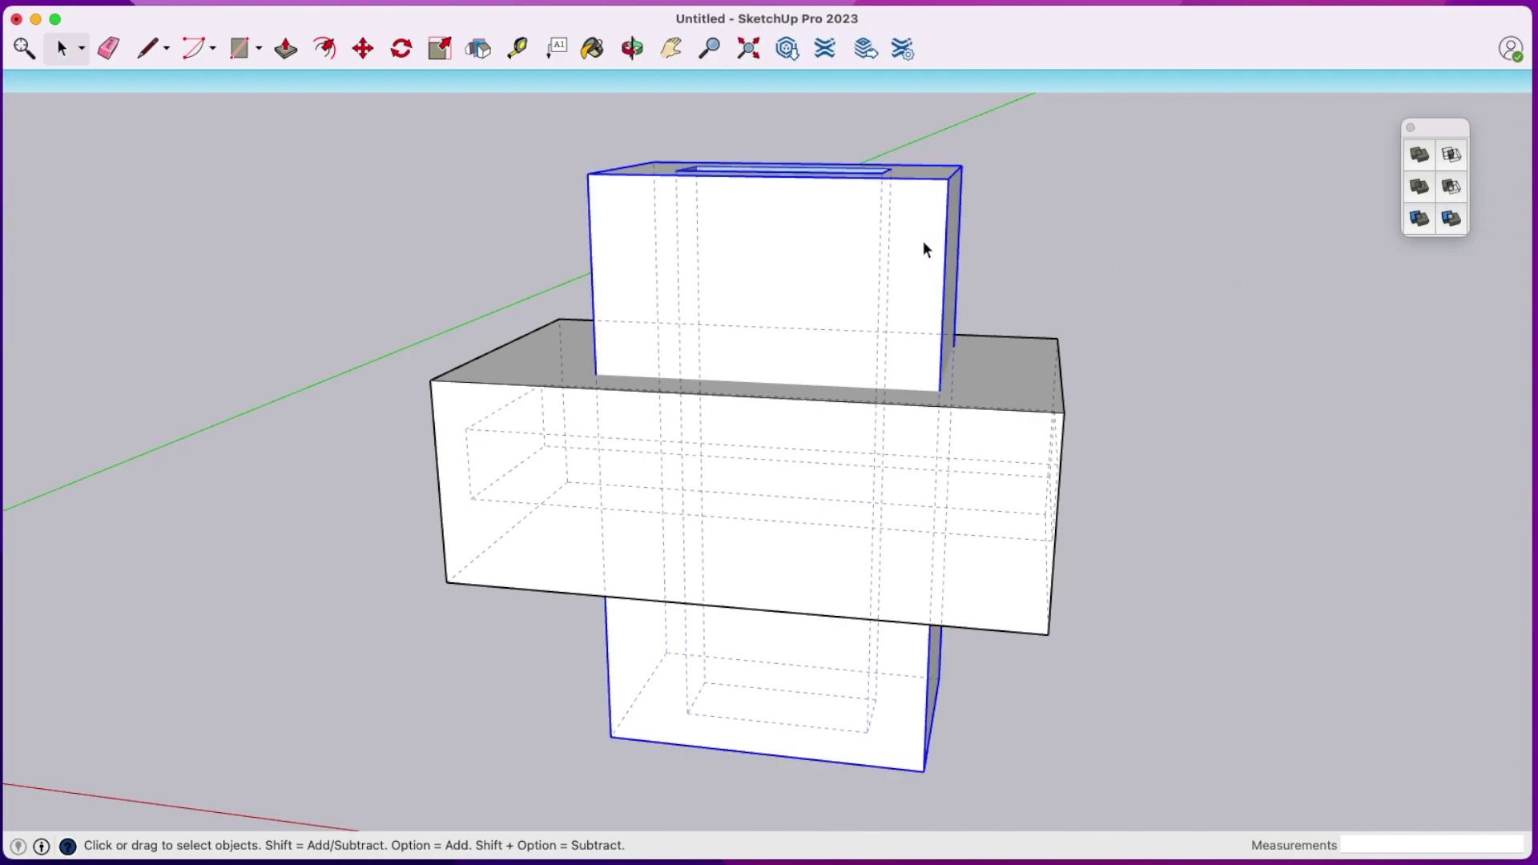
{"action": "left_click", "coordinate": [1452, 186]}
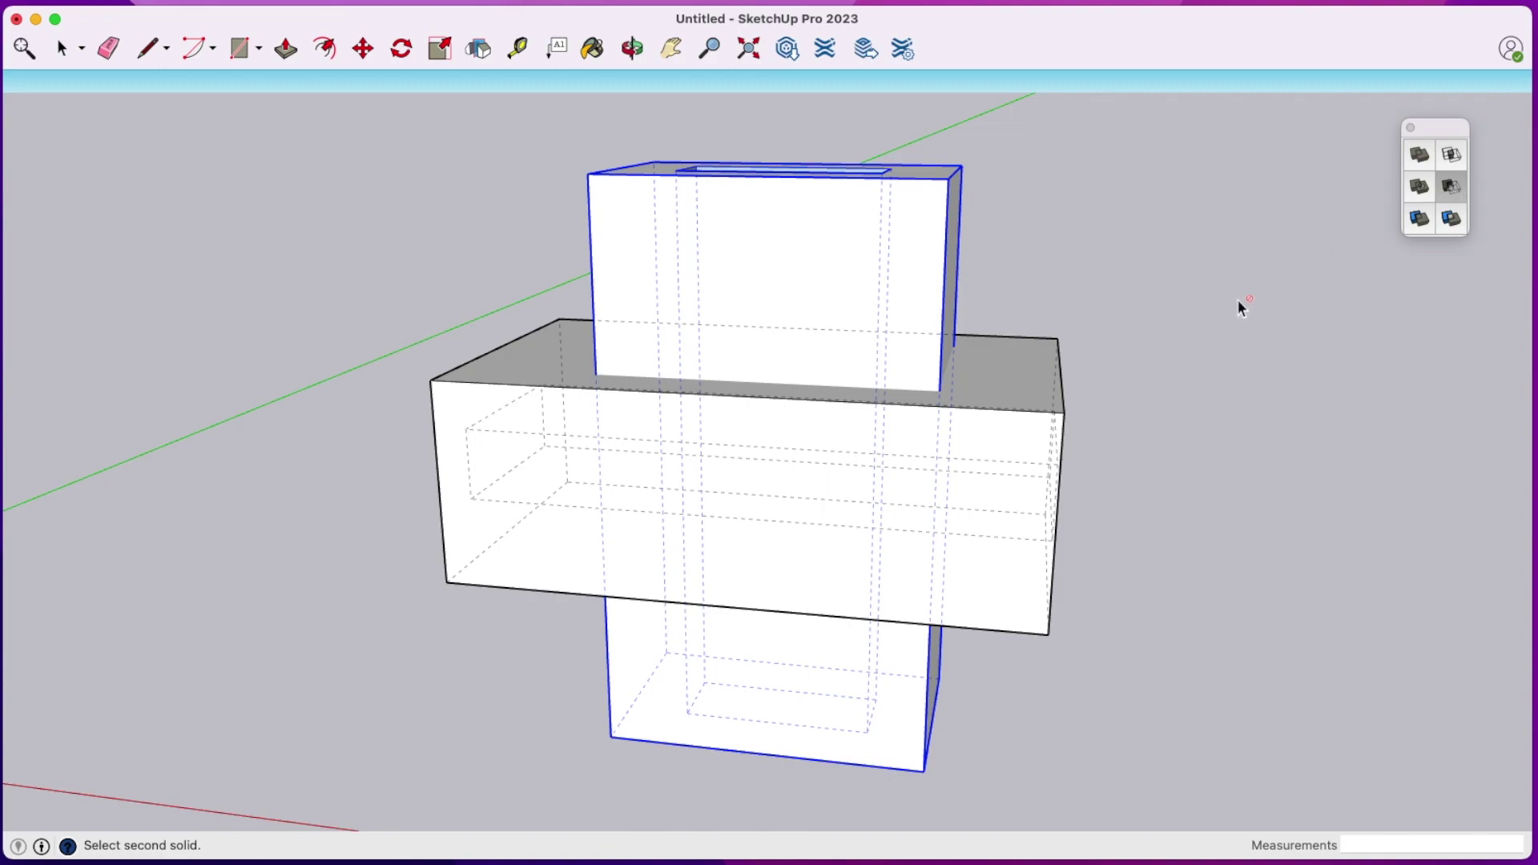
{"action": "left_click", "coordinate": [1014, 439]}
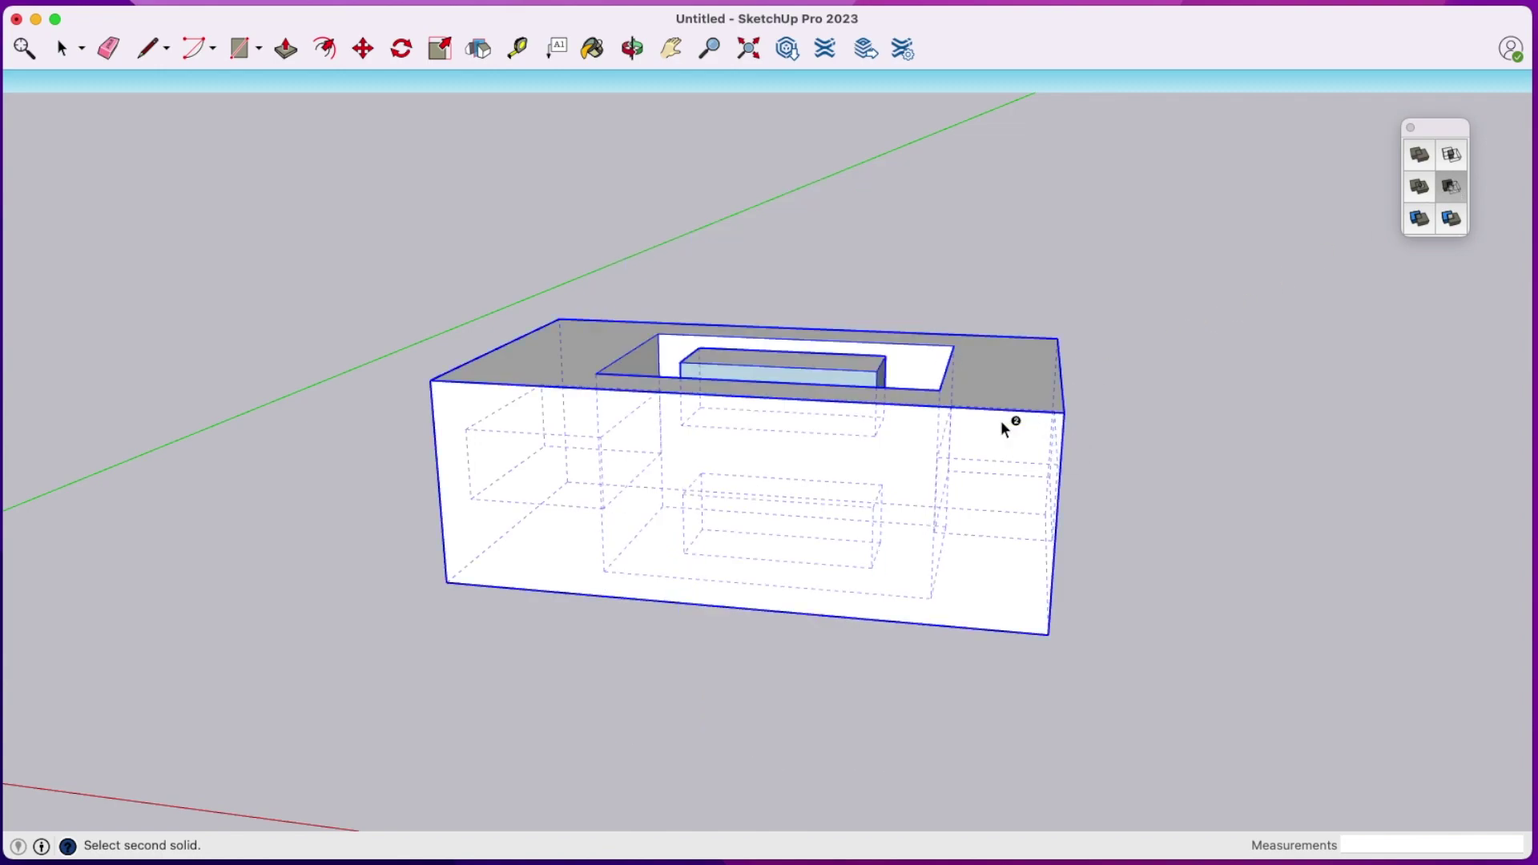
{"action": "left_click", "coordinate": [632, 48]}
{"action": "left_click_drag", "start_coordinate": [715, 190], "coordinate": [770, 521]}
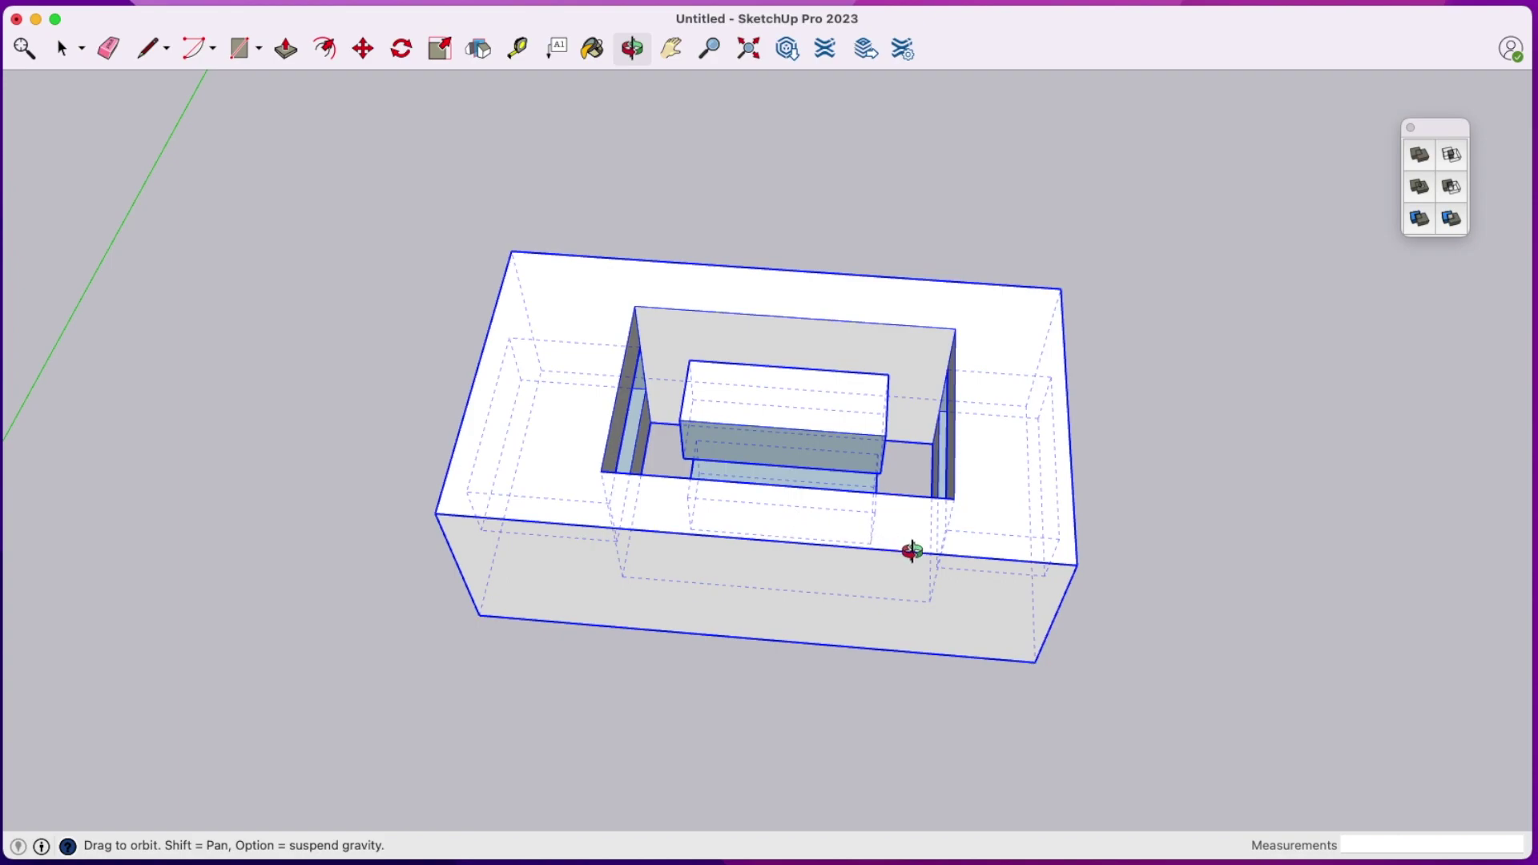
{"action": "key", "text": "super+z"}
{"action": "key", "text": "space"}
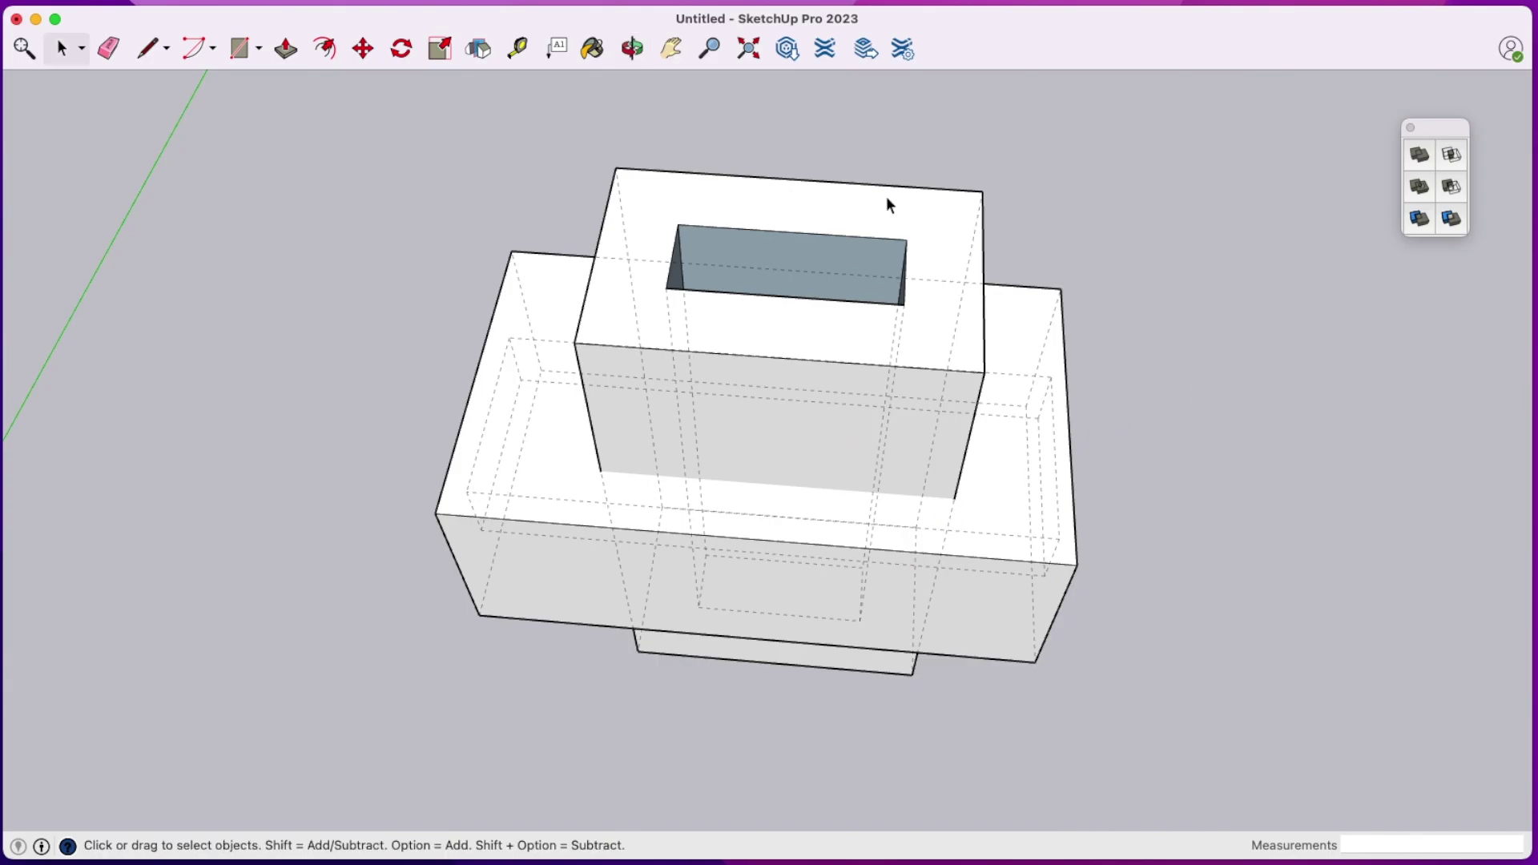
{"action": "left_click", "coordinate": [633, 49]}
{"action": "left_click_drag", "start_coordinate": [809, 265], "coordinate": [869, 271]}
{"action": "key", "text": "space"}
{"action": "left_click", "coordinate": [930, 273]}
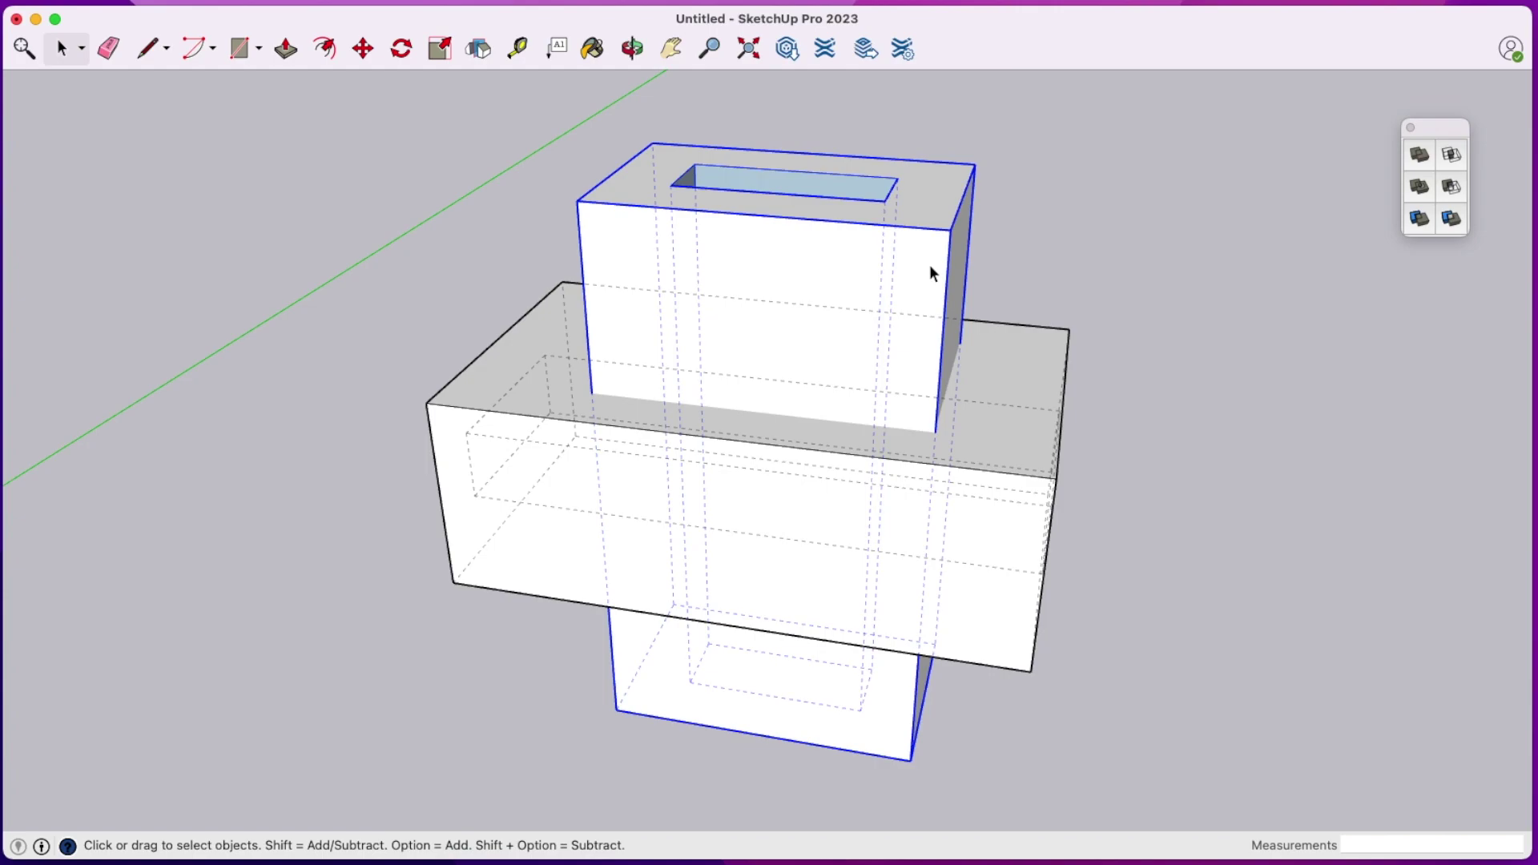
{"action": "left_click", "coordinate": [1457, 191]}
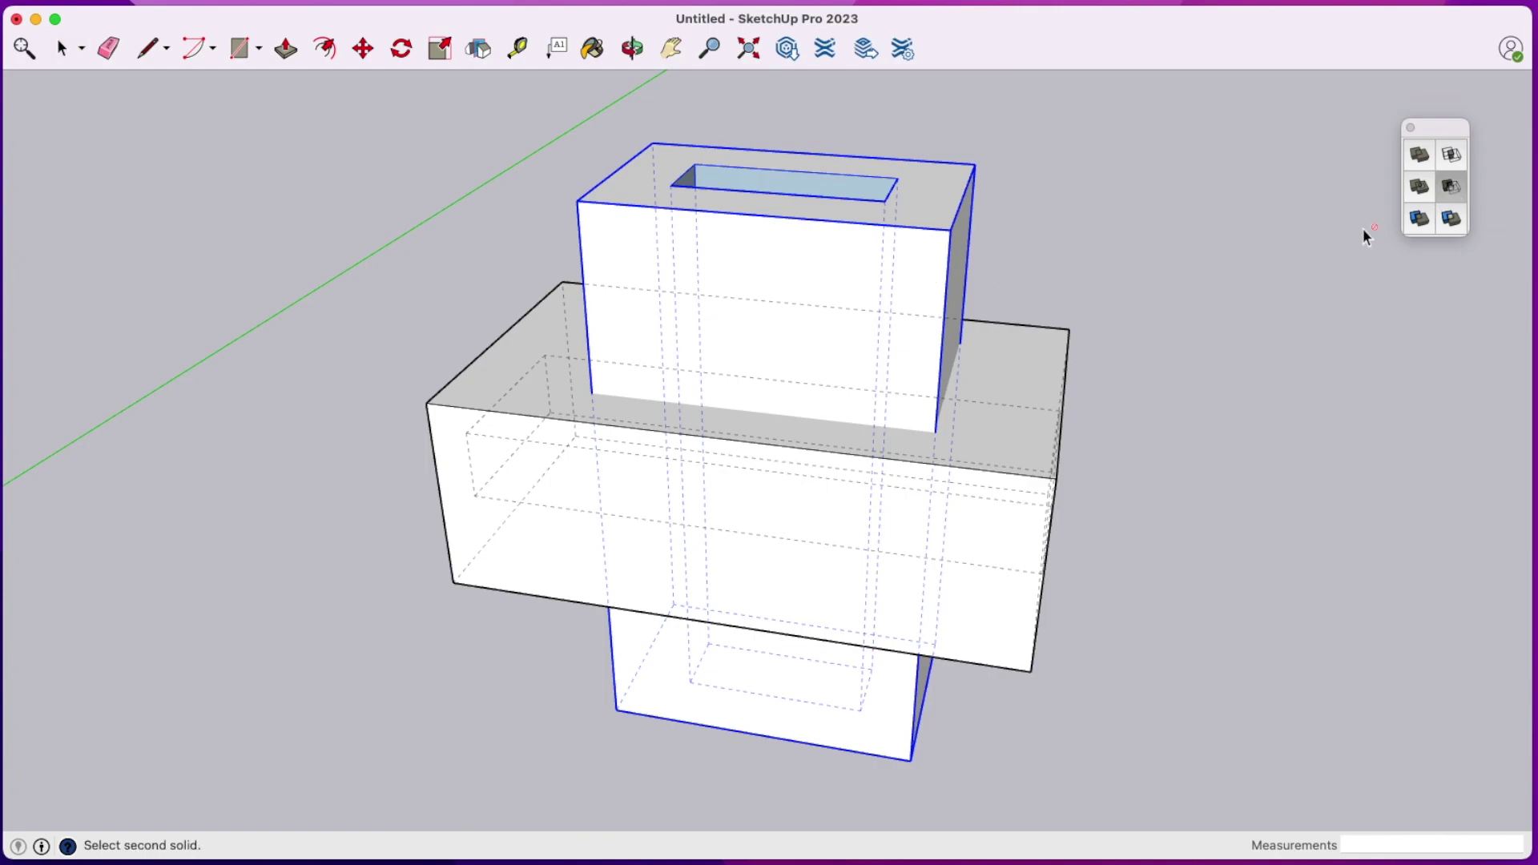
{"action": "left_click", "coordinate": [1033, 385]}
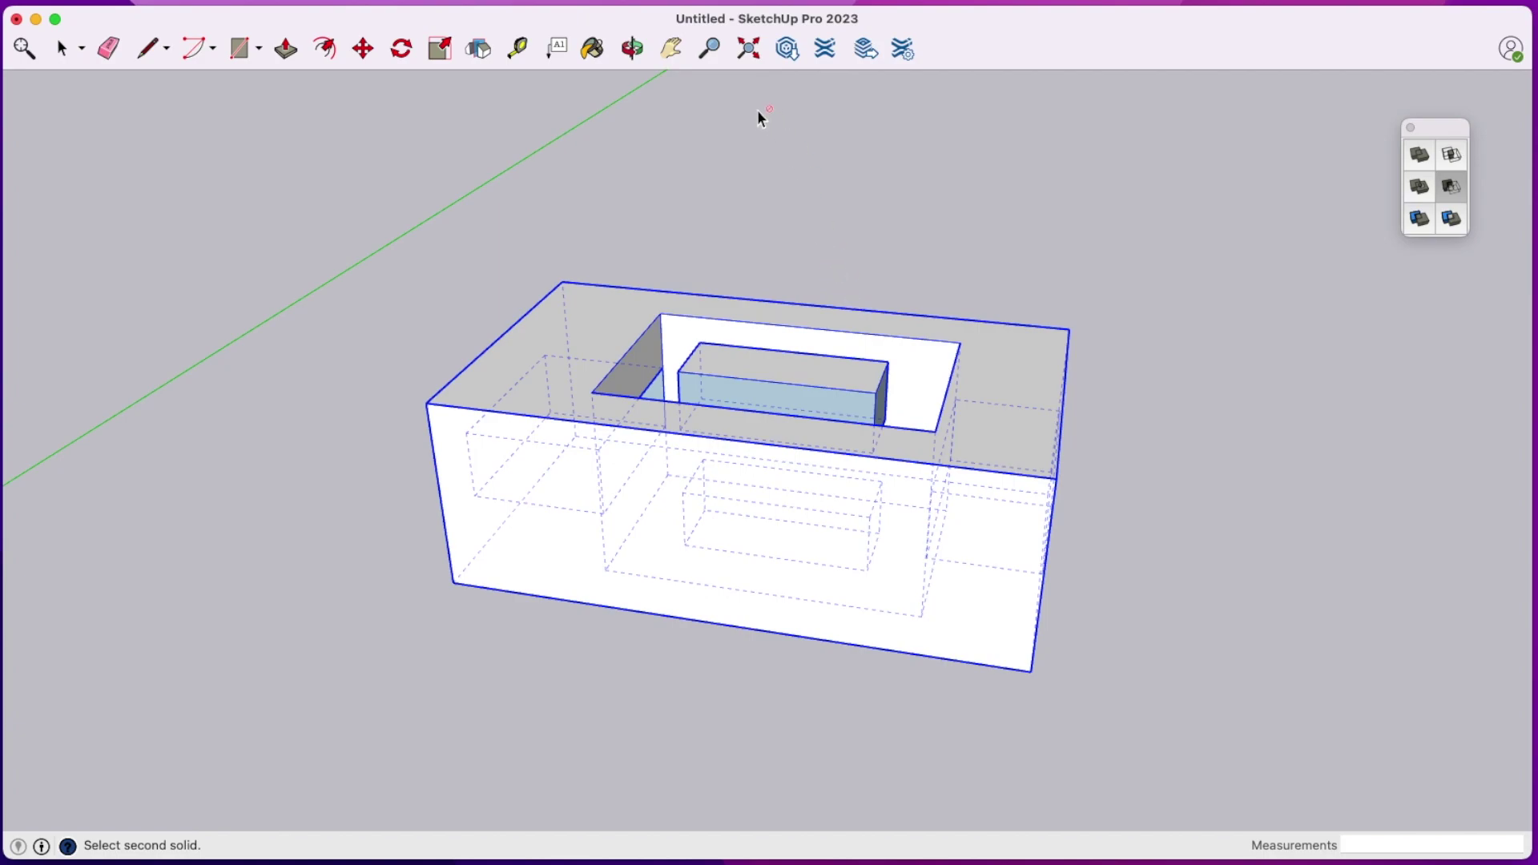
{"action": "key", "text": "super+z"}
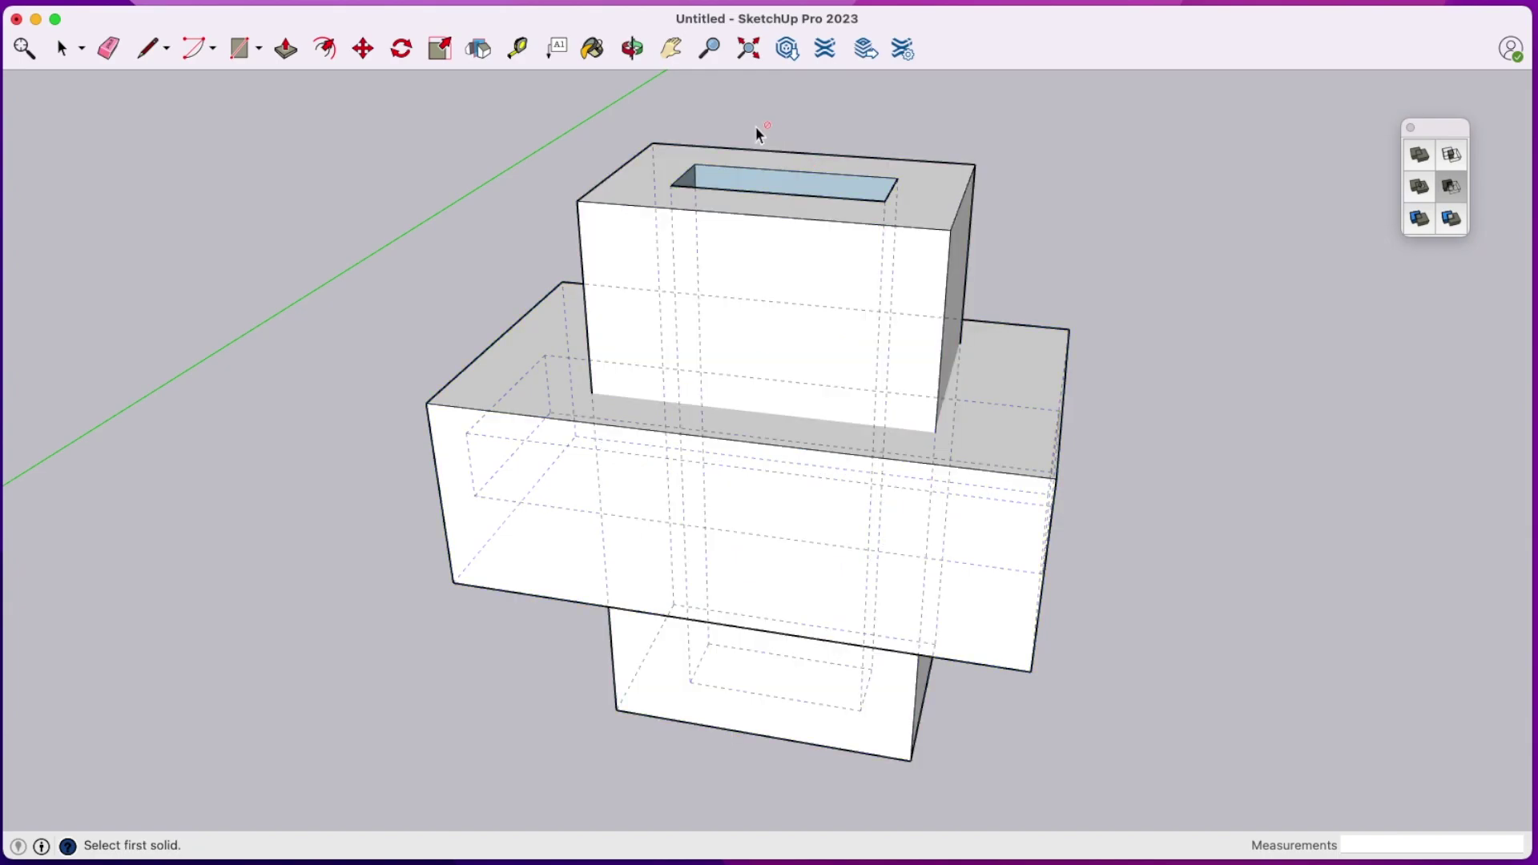
{"action": "left_click", "coordinate": [671, 50]}
{"action": "left_click_drag", "start_coordinate": [862, 175], "coordinate": [844, 200]}
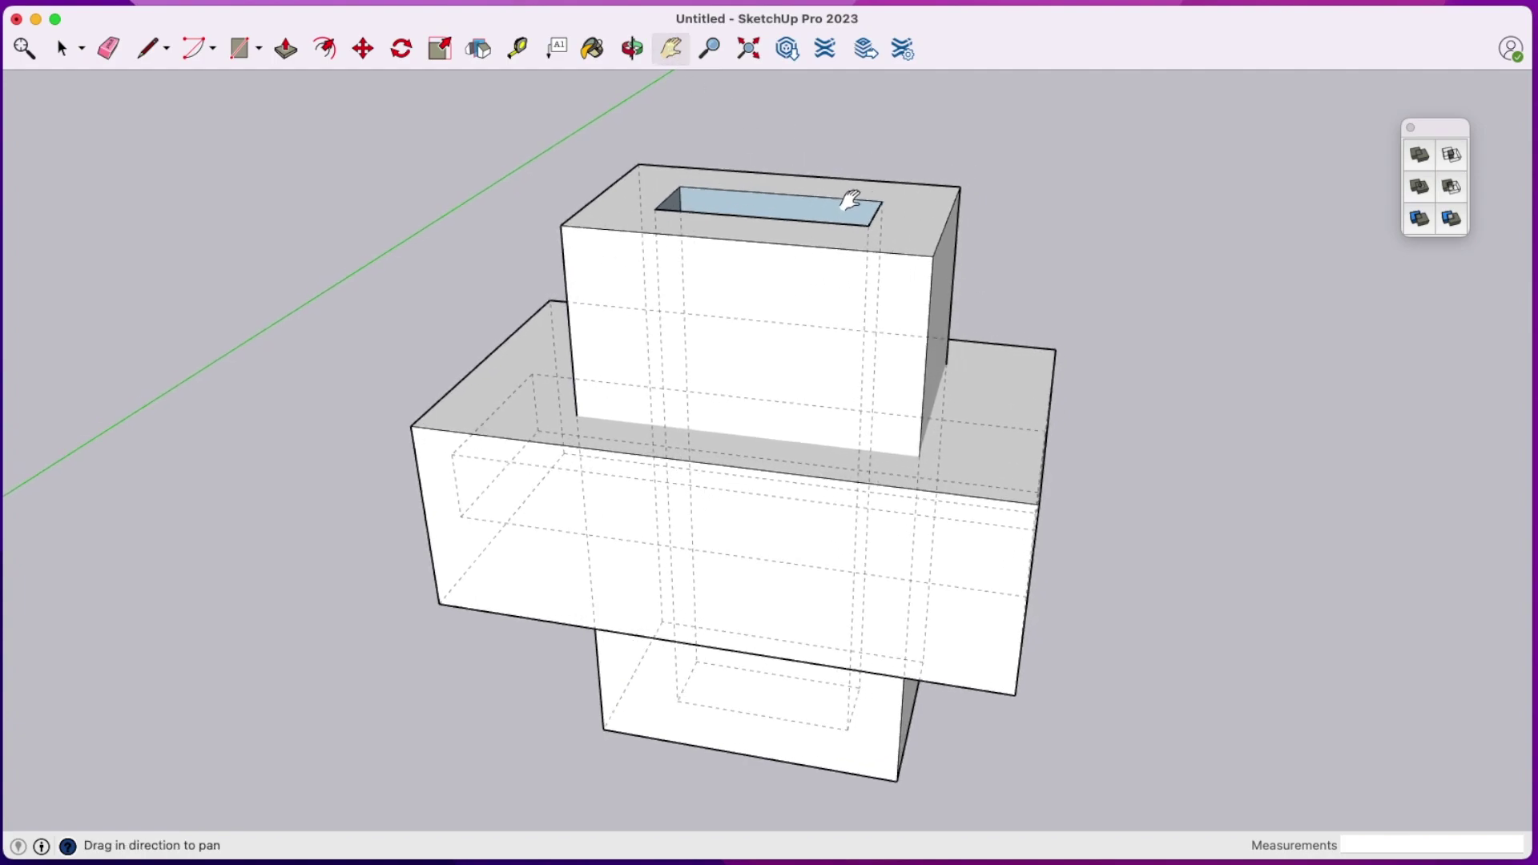
{"action": "key", "text": "space"}
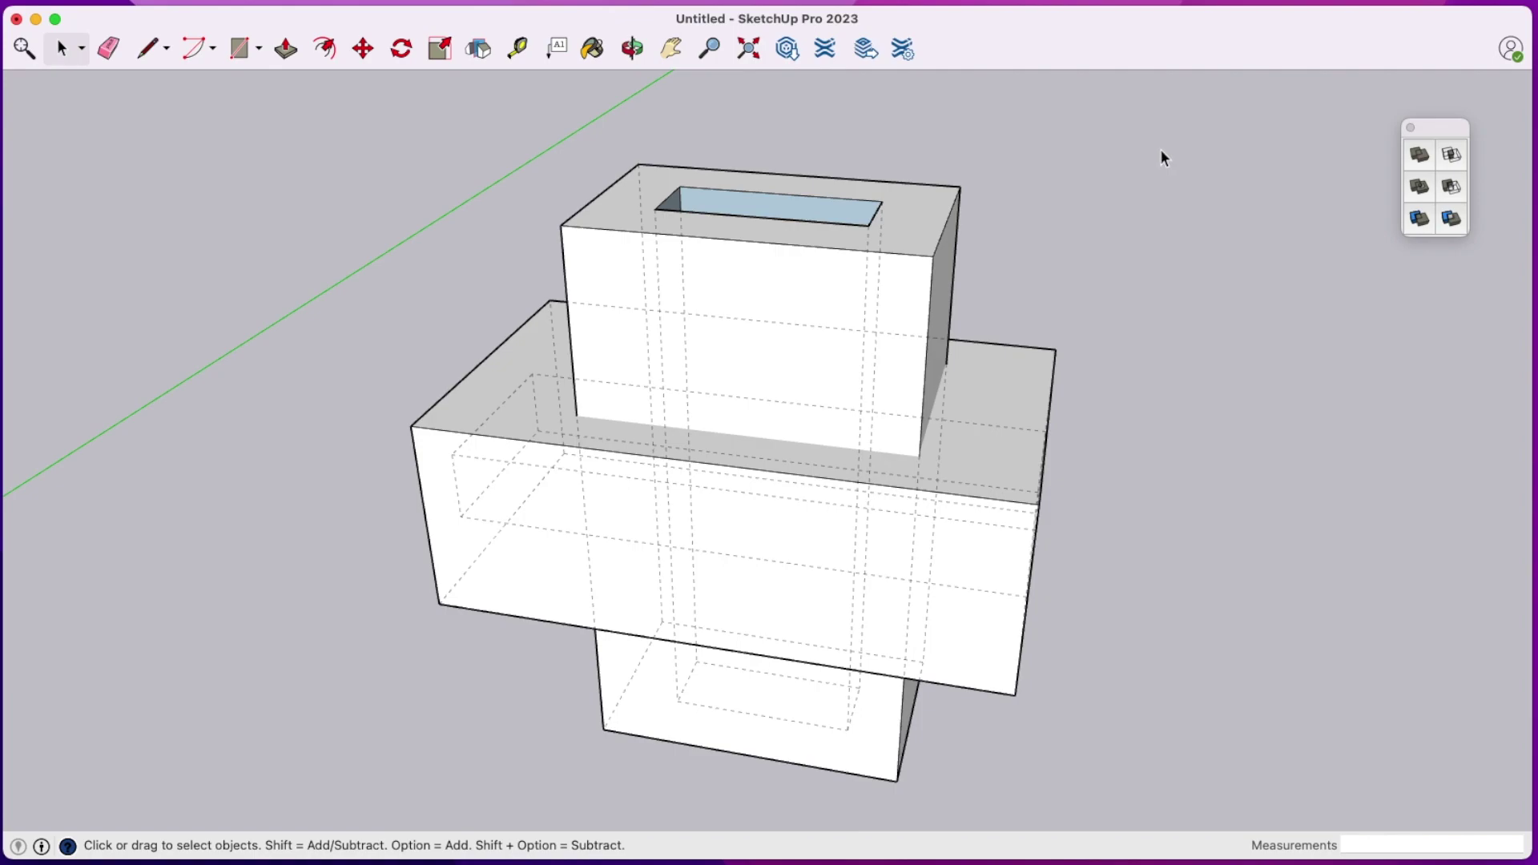
{"action": "left_click", "coordinate": [950, 202]}
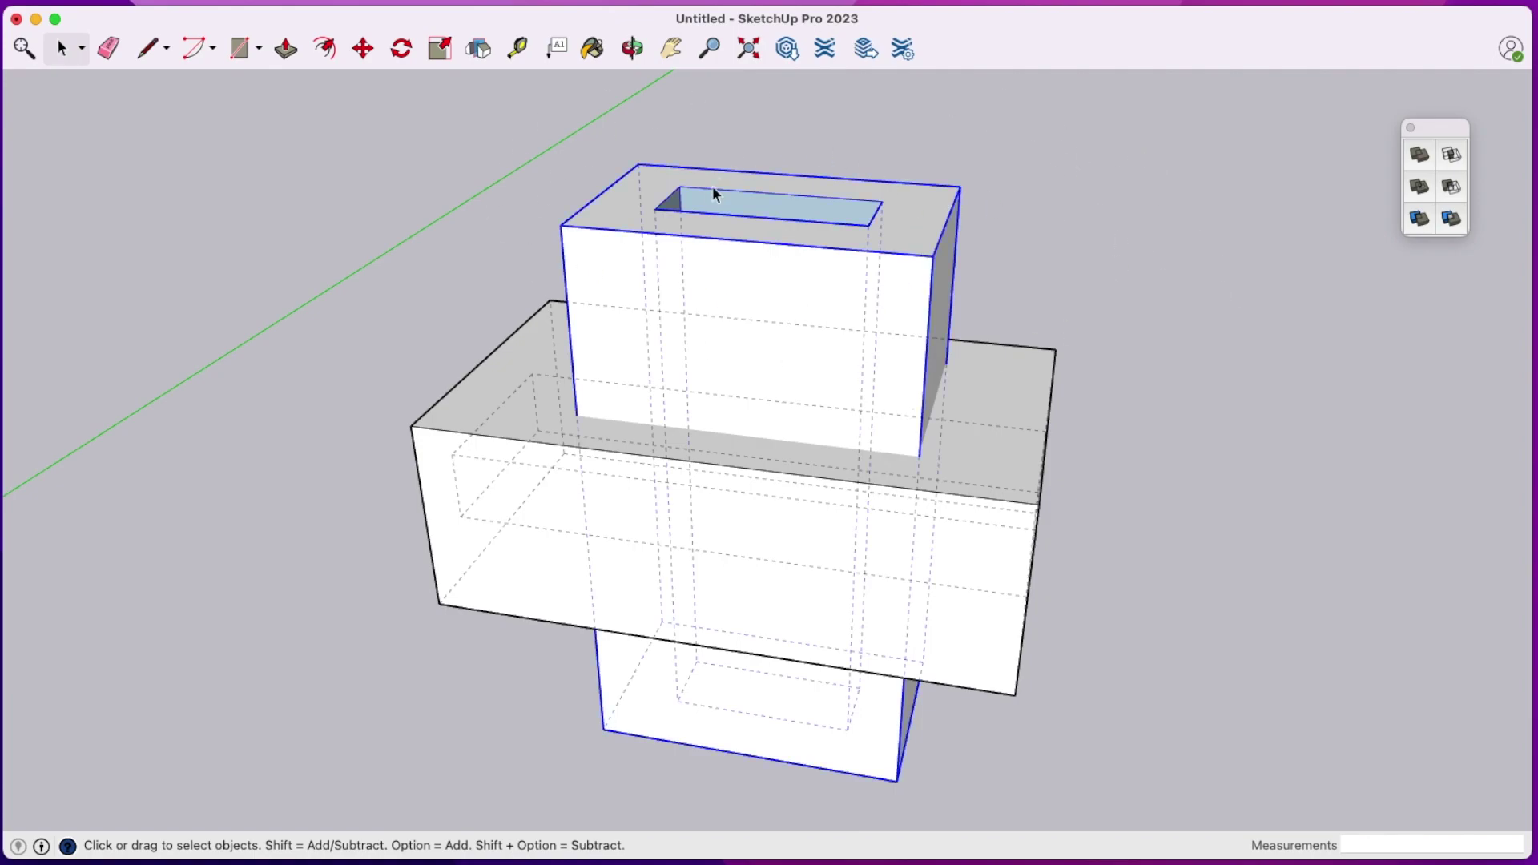
{"action": "left_click", "coordinate": [1451, 155]}
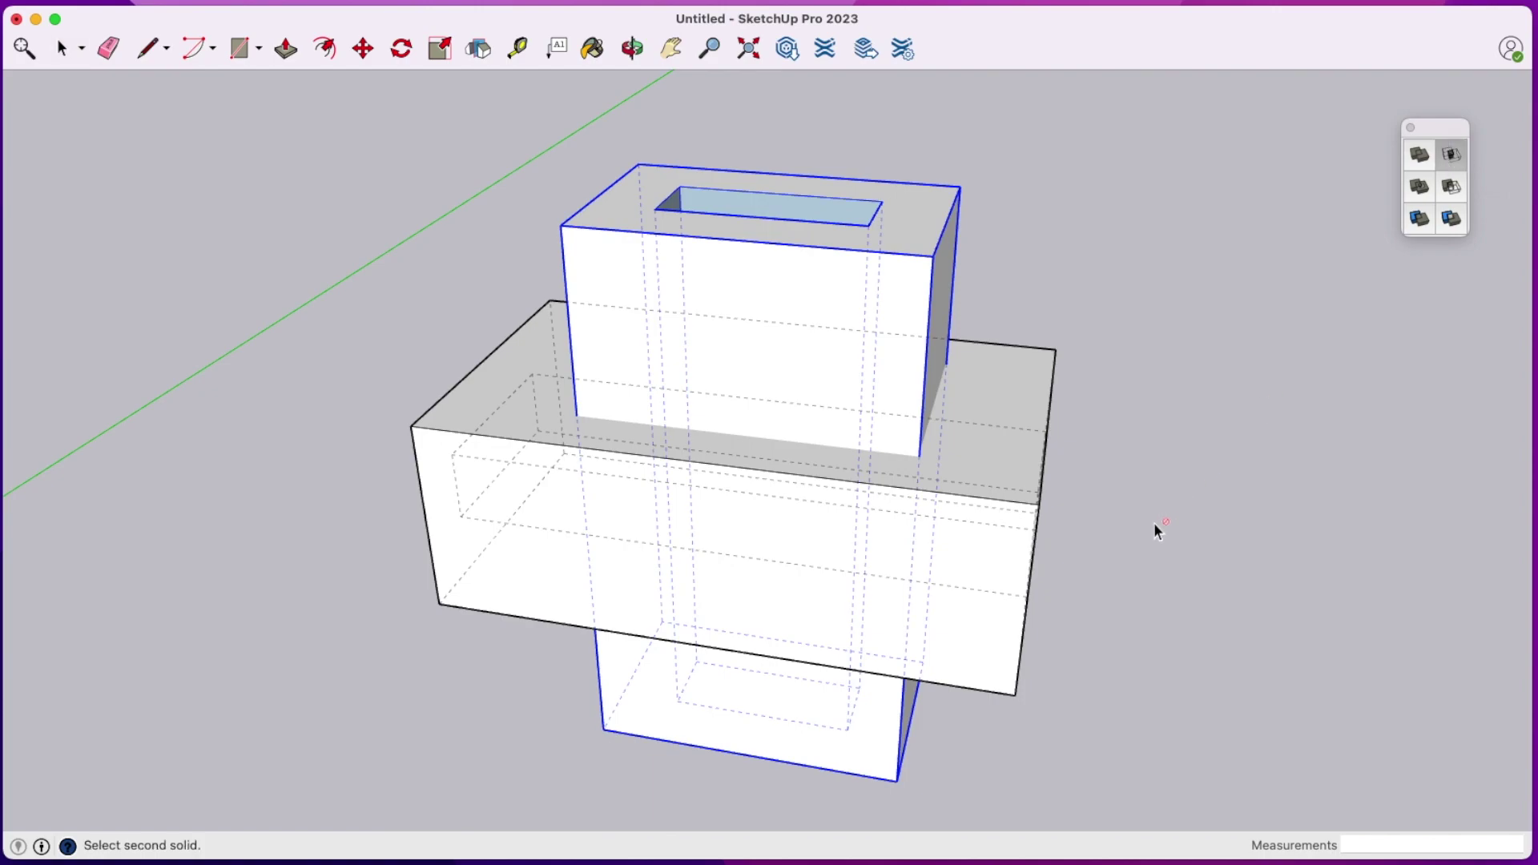
{"action": "left_click", "coordinate": [1031, 387]}
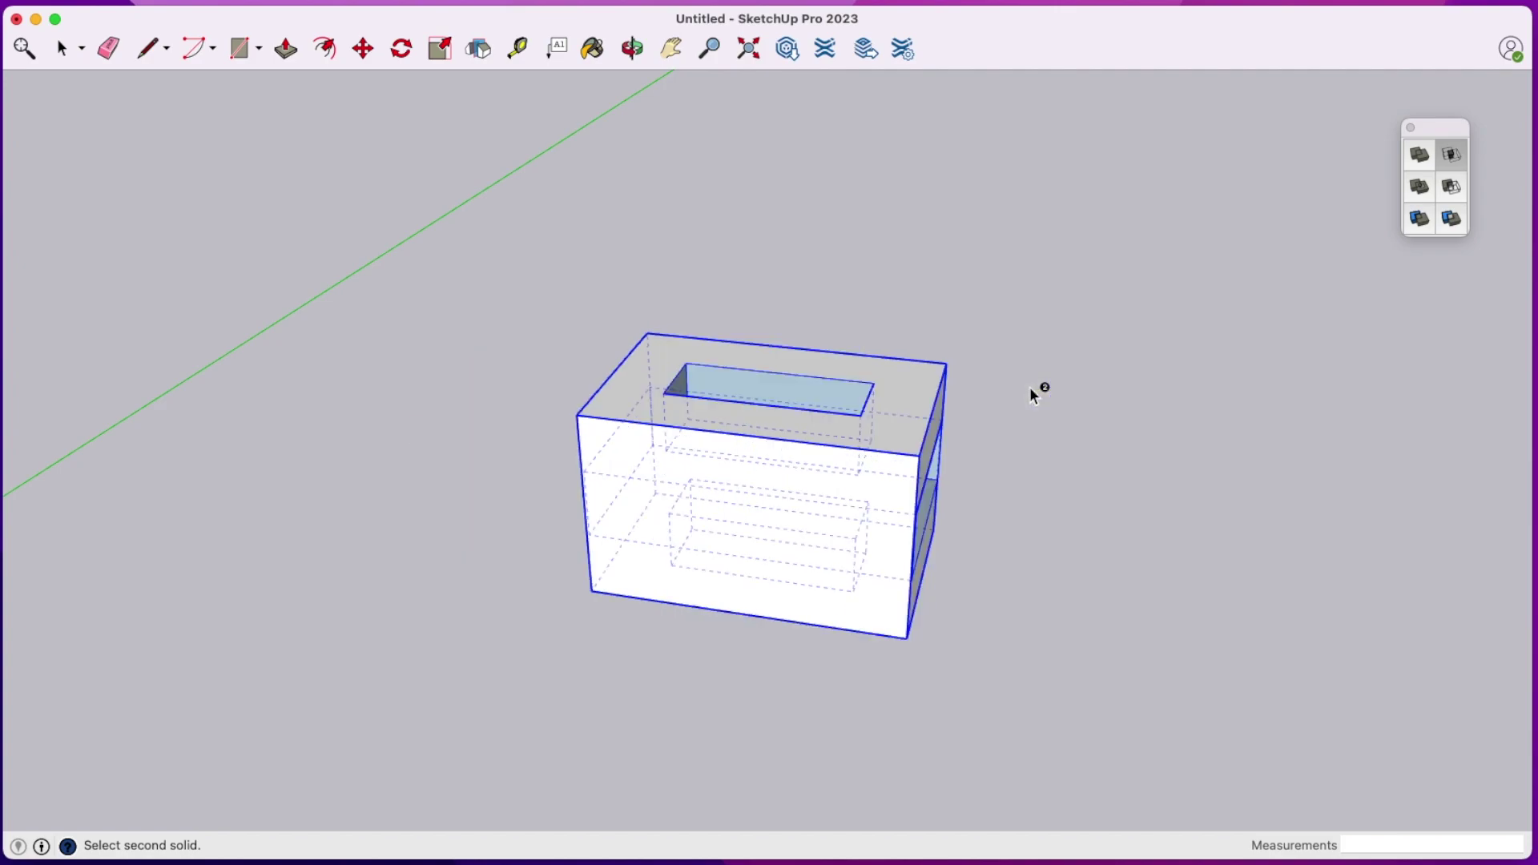
{"action": "left_click", "coordinate": [637, 54]}
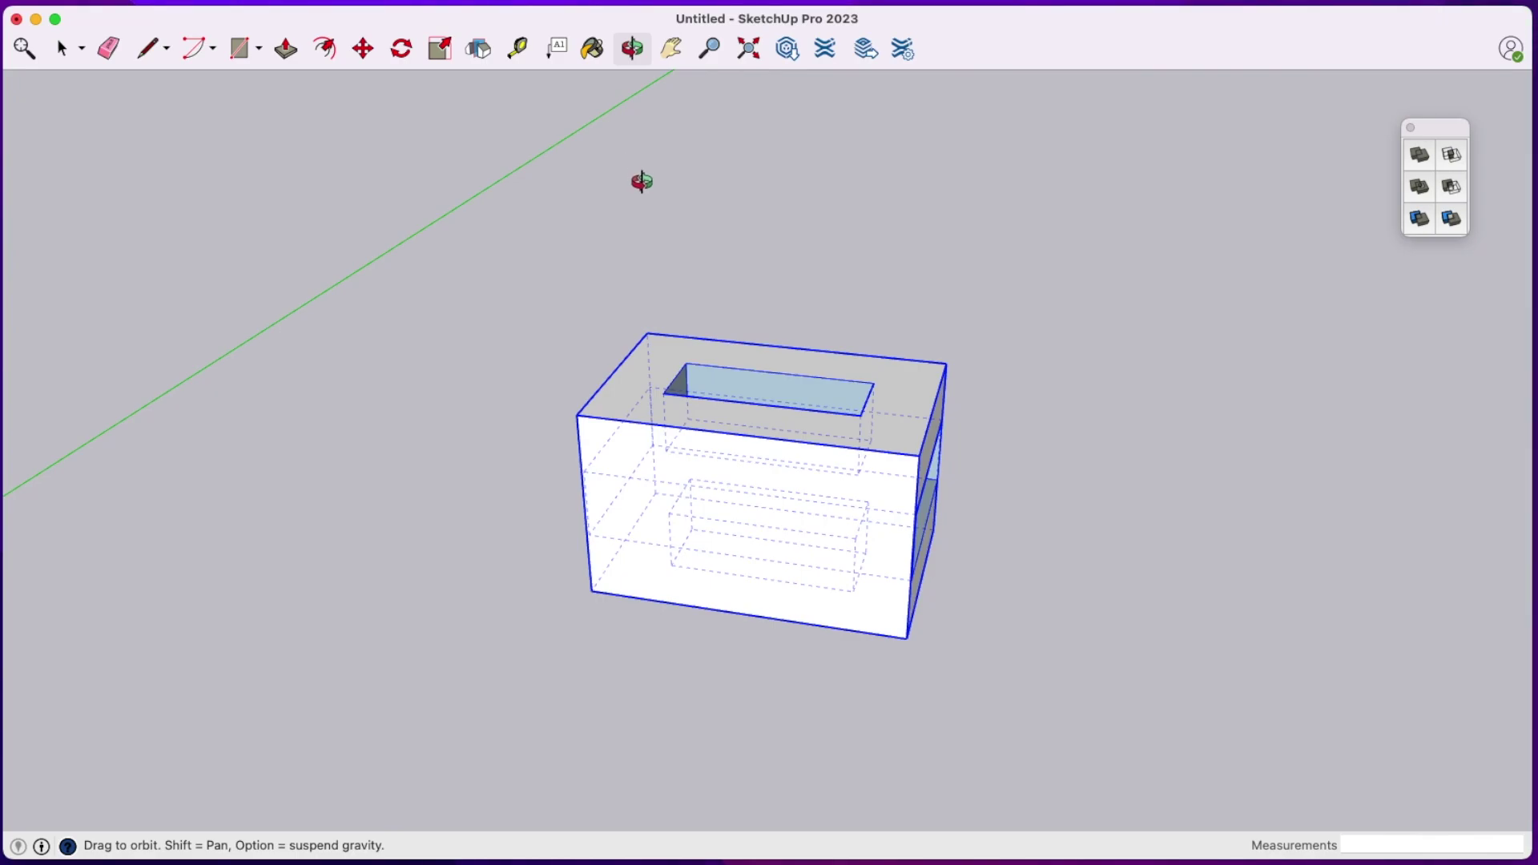
{"action": "left_click_drag", "start_coordinate": [642, 179], "coordinate": [895, 556]}
{"action": "key", "text": "super+z"}
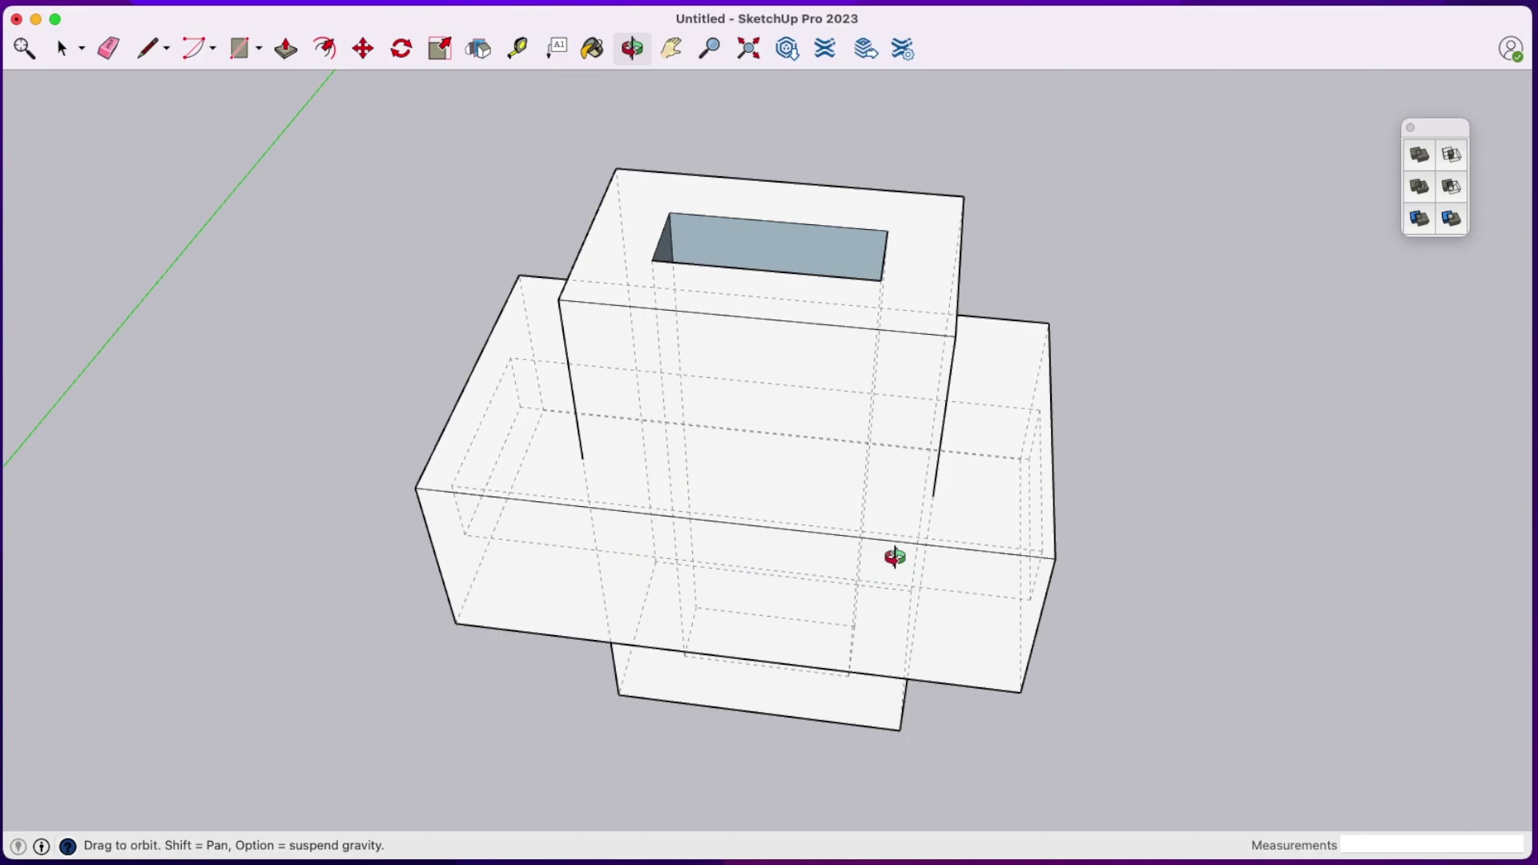
{"action": "left_click", "coordinate": [671, 52]}
{"action": "left_click_drag", "start_coordinate": [1254, 371], "coordinate": [681, 356]}
{"action": "left_click_drag", "start_coordinate": [1199, 426], "coordinate": [301, 366]}
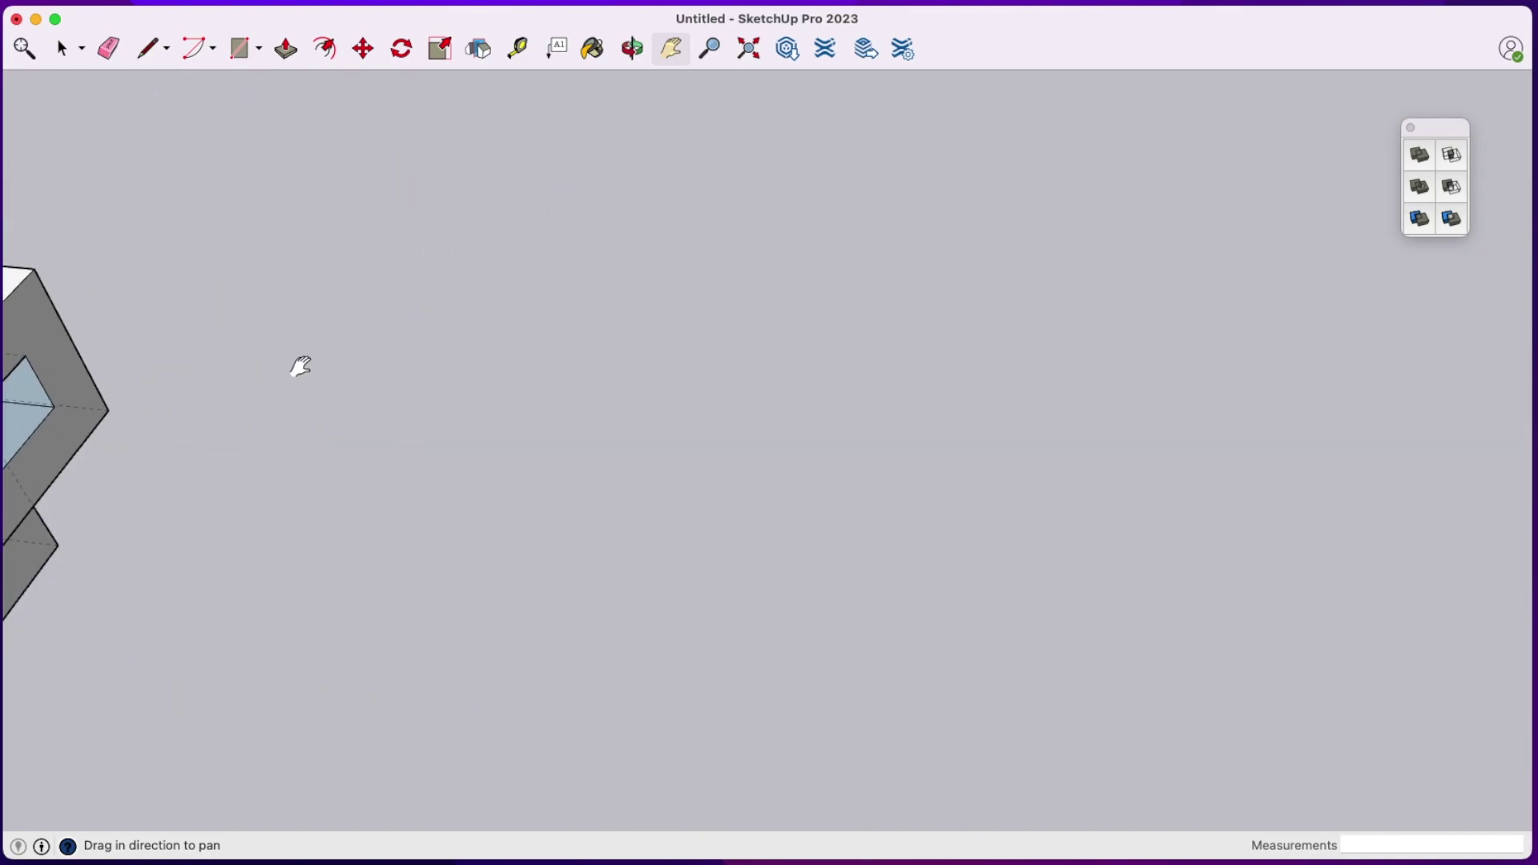
{"action": "left_click_drag", "start_coordinate": [642, 281], "coordinate": [302, 206]}
{"action": "scroll", "coordinate": [386, 206], "scroll_direction": "down", "scroll_amount": 2}
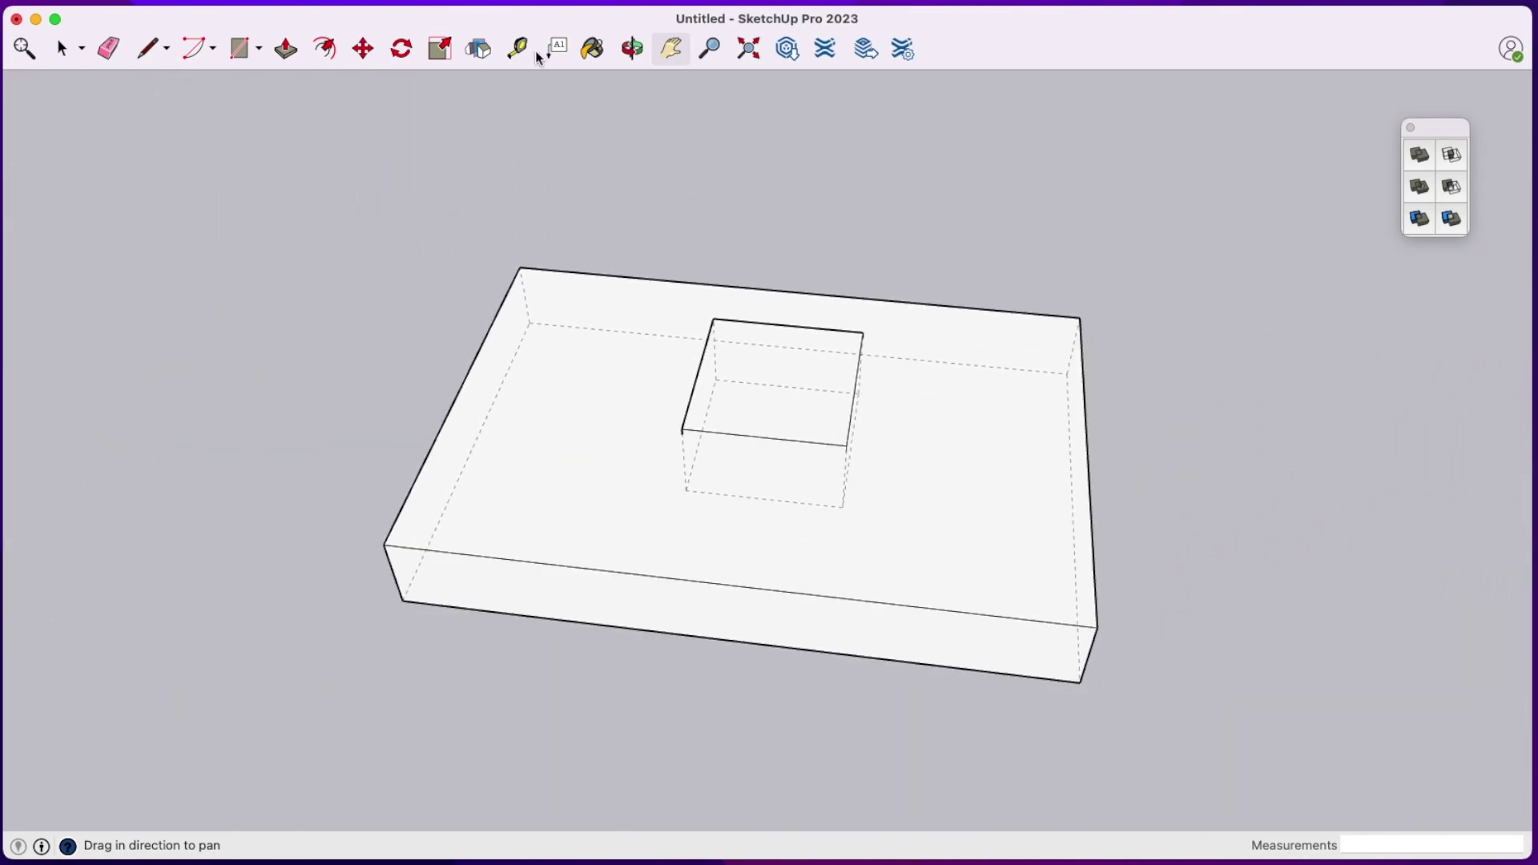
{"action": "left_click", "coordinate": [633, 49]}
{"action": "left_click_drag", "start_coordinate": [1210, 472], "coordinate": [1212, 312]}
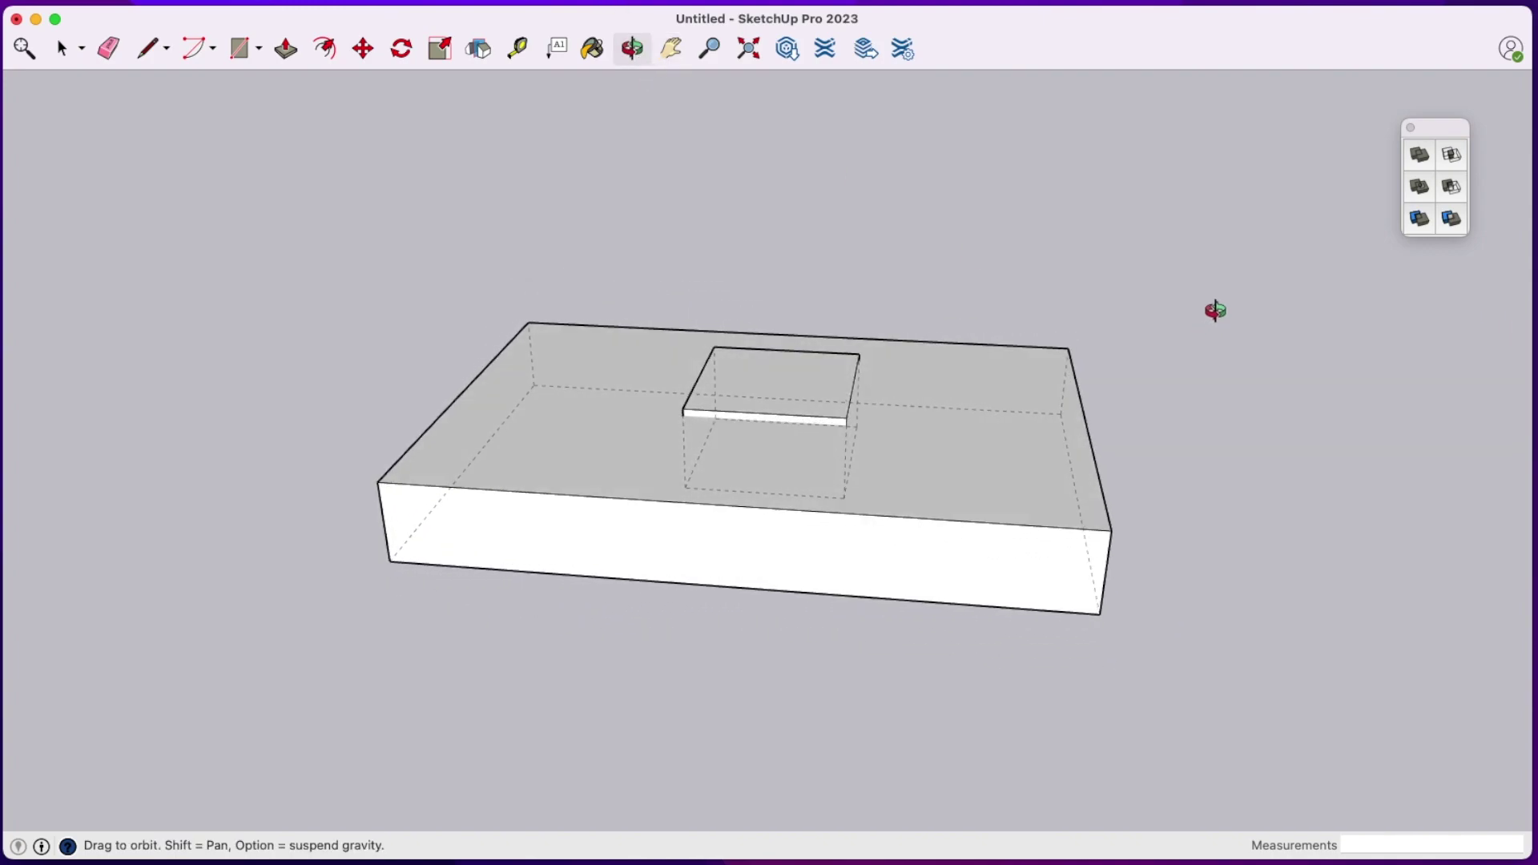
{"action": "left_click_drag", "start_coordinate": [221, 300], "coordinate": [216, 343]}
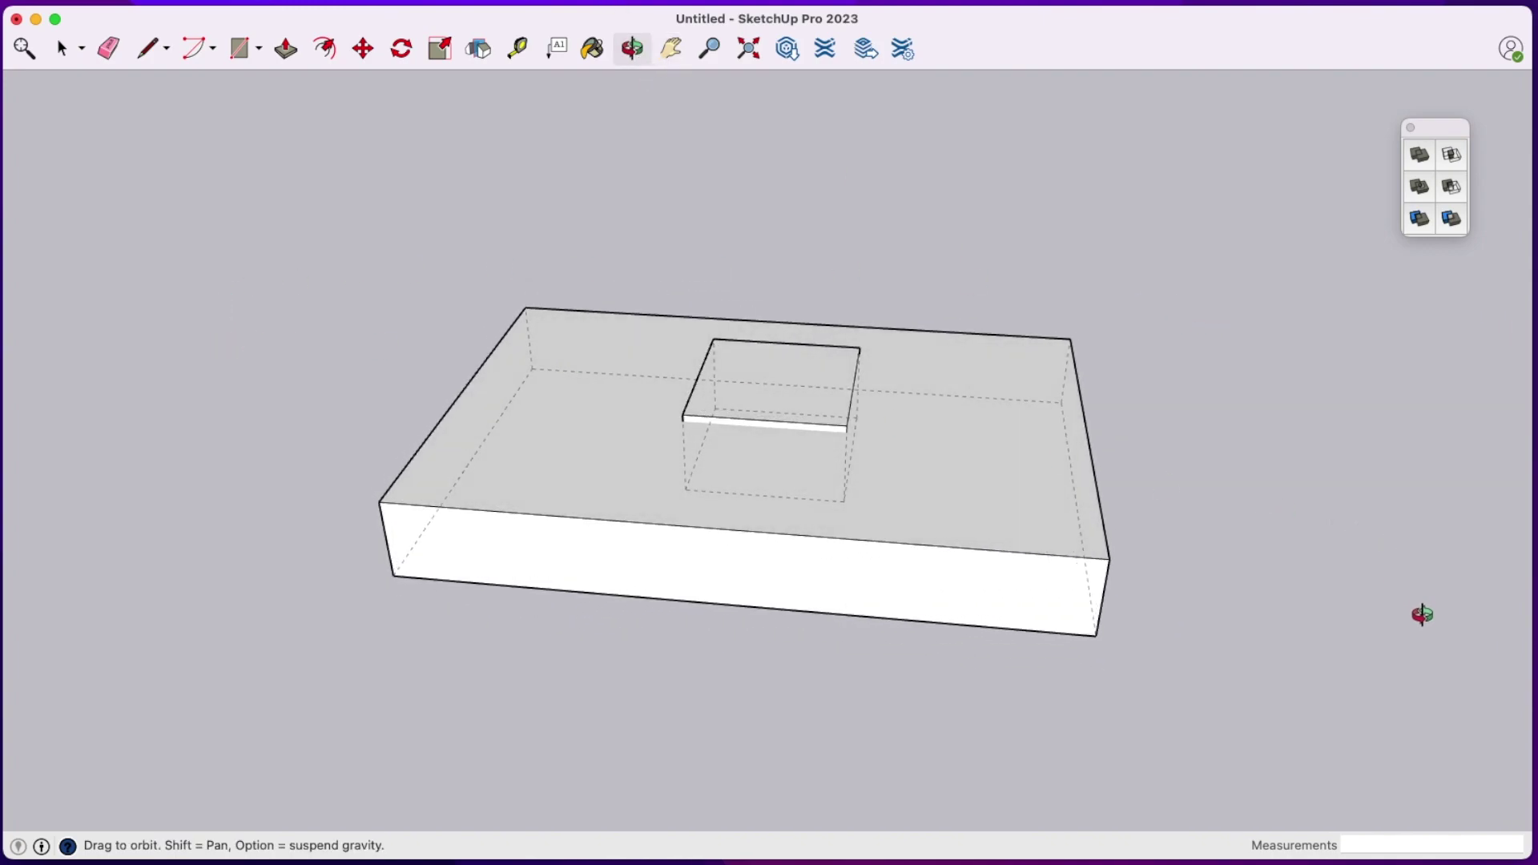
{"action": "mouse_move", "coordinate": [1427, 598]}
{"action": "left_mouse_down"}
{"action": "mouse_move", "coordinate": [1425, 570]}
{"action": "mouse_move", "coordinate": [1424, 594]}
{"action": "left_mouse_up"}
{"action": "key", "text": "space"}
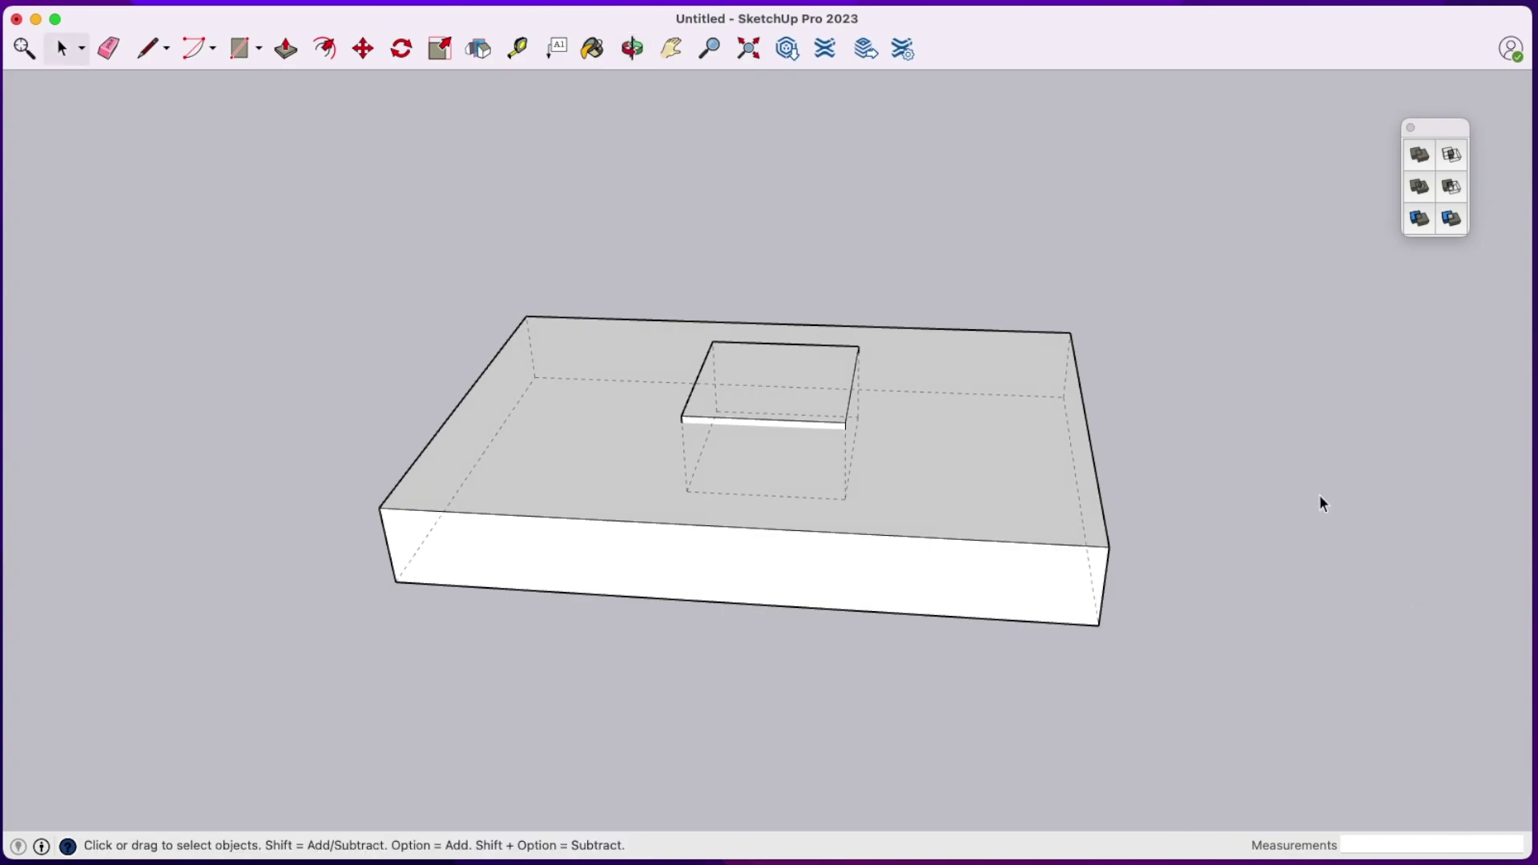
{"action": "left_click", "coordinate": [1060, 399]}
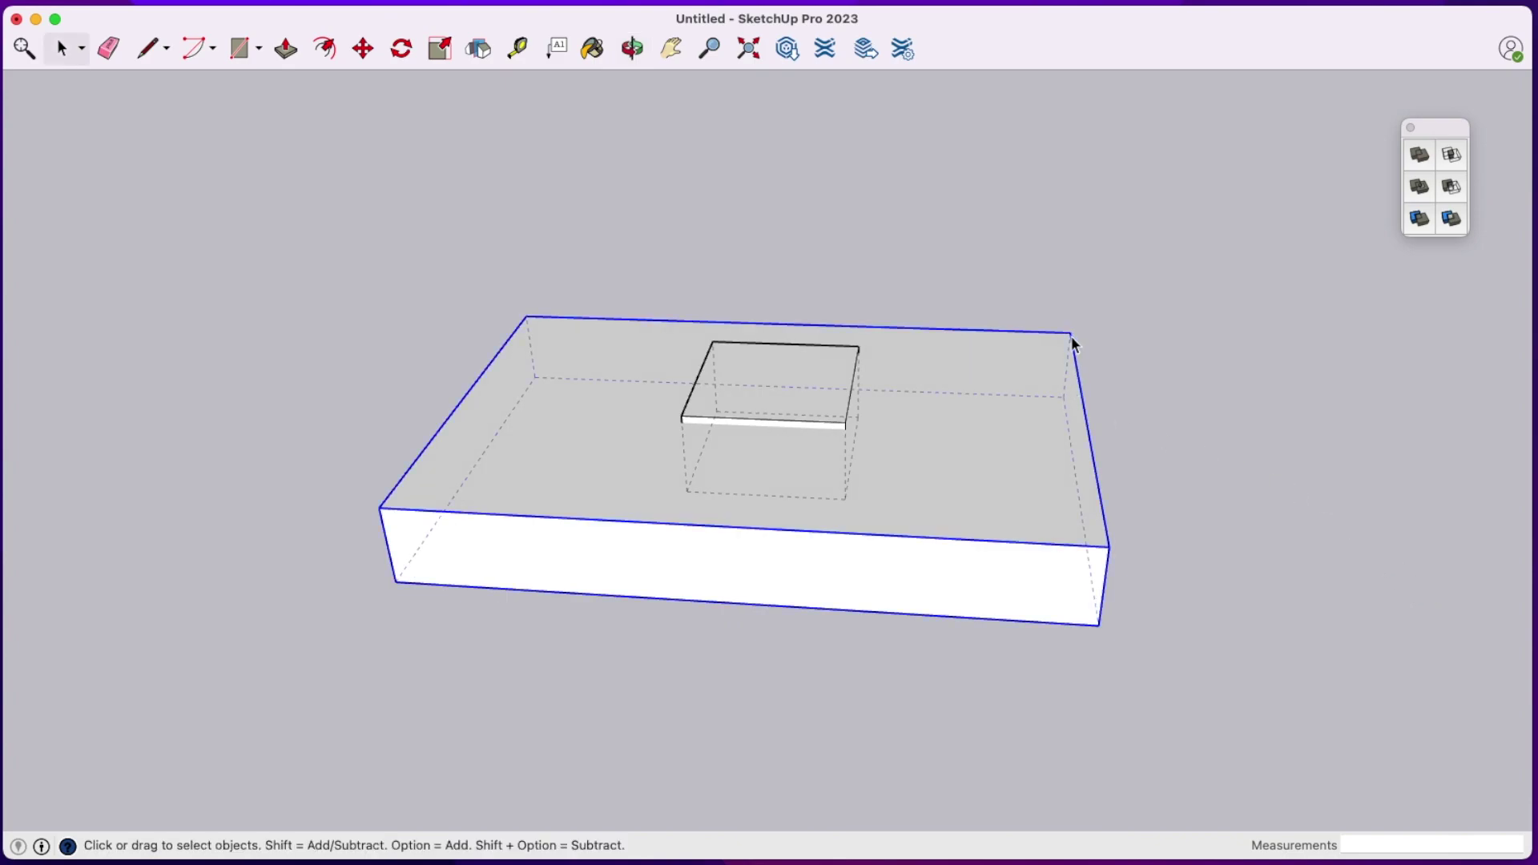
{"action": "double_click", "coordinate": [1046, 416]}
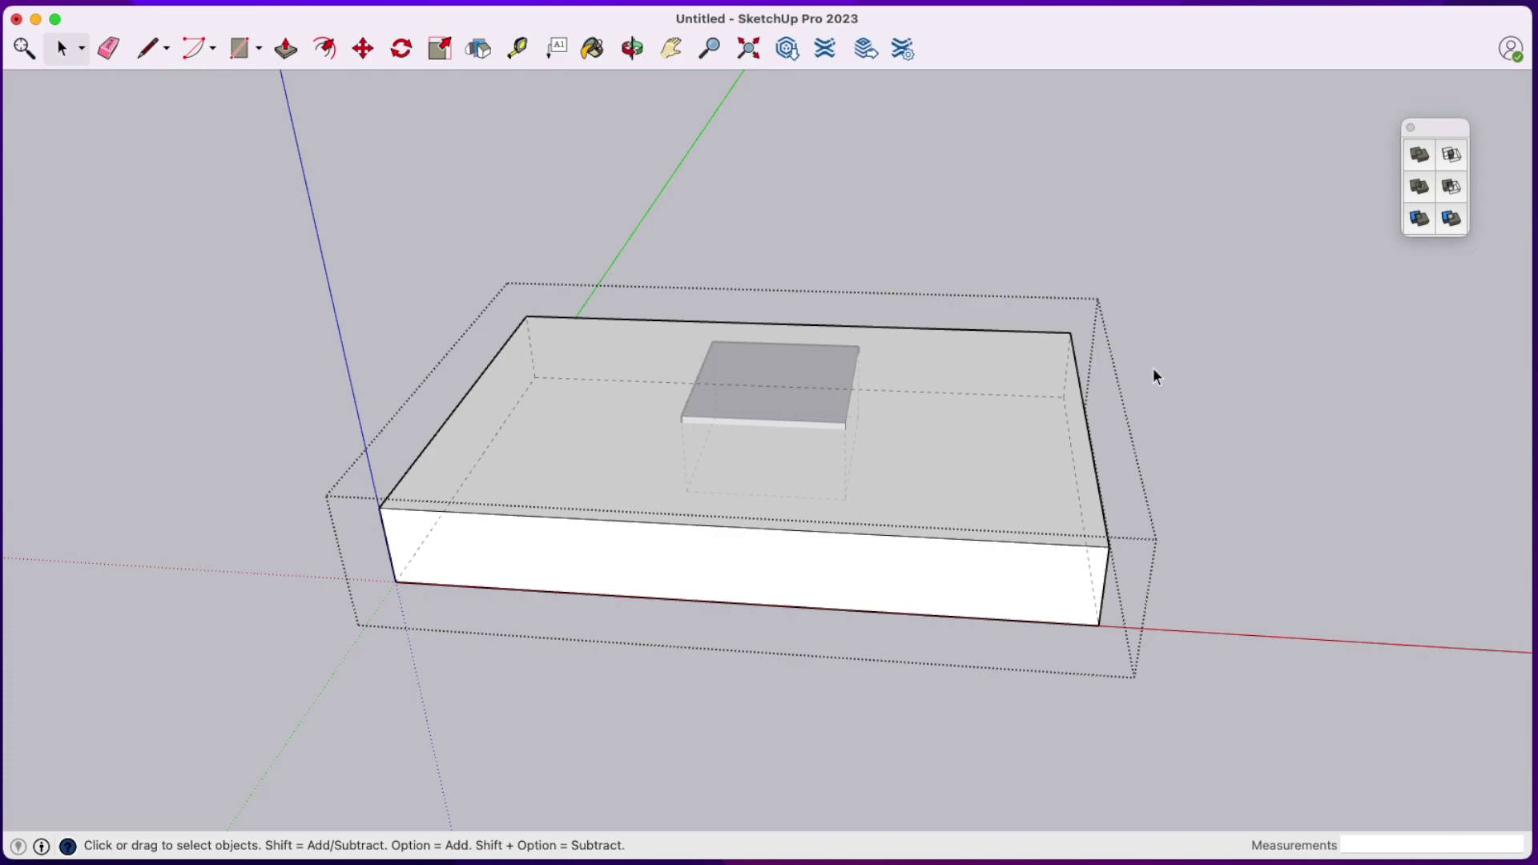
{"action": "left_click", "coordinate": [1208, 313]}
{"action": "left_click", "coordinate": [828, 356]}
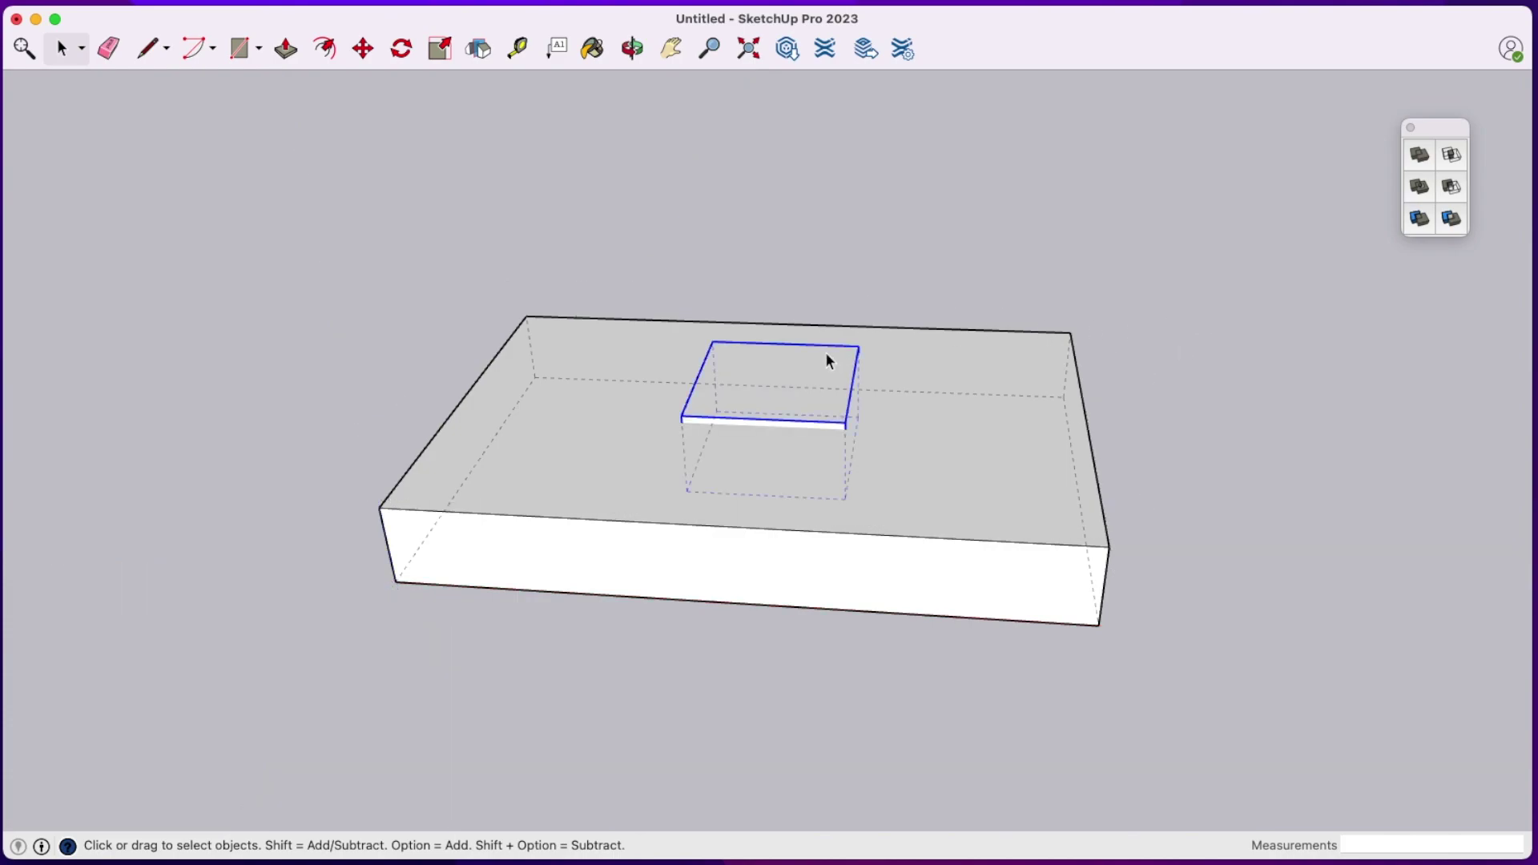
{"action": "double_click", "coordinate": [813, 364]}
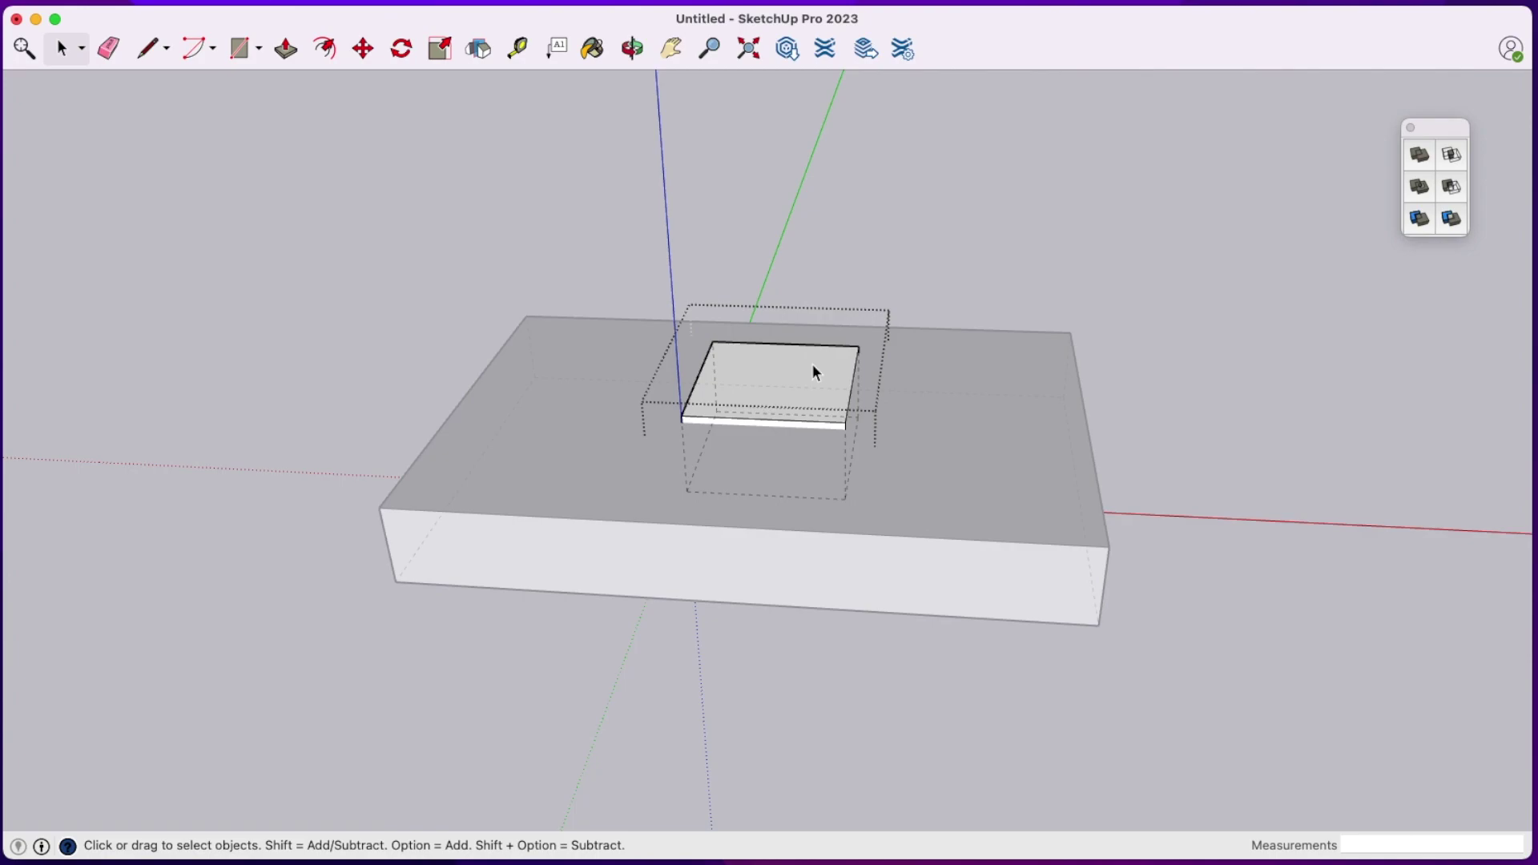
{"action": "left_click", "coordinate": [987, 221]}
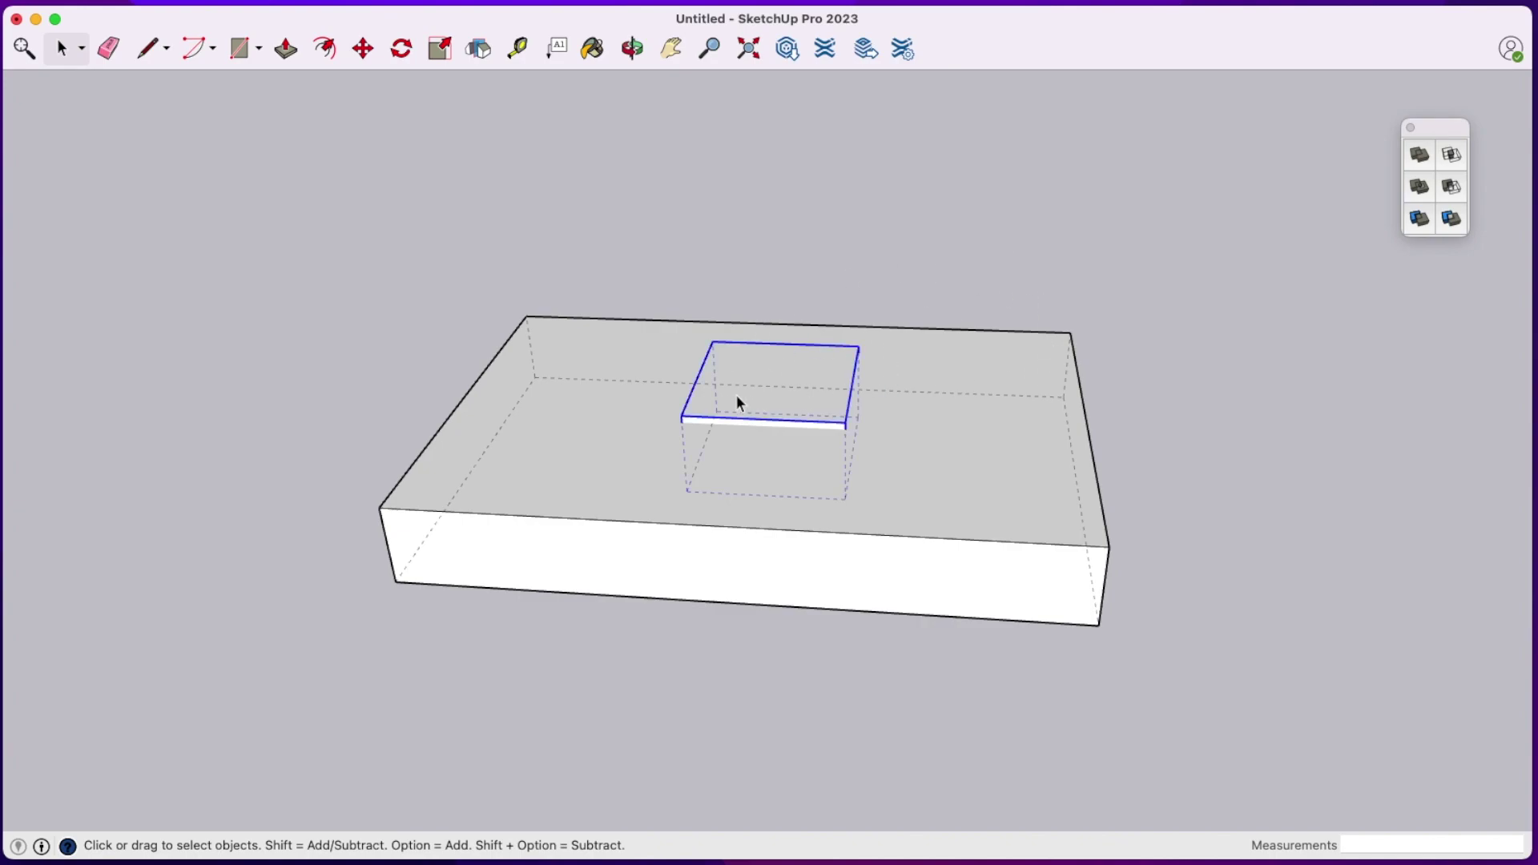
{"action": "left_click", "coordinate": [1453, 153]}
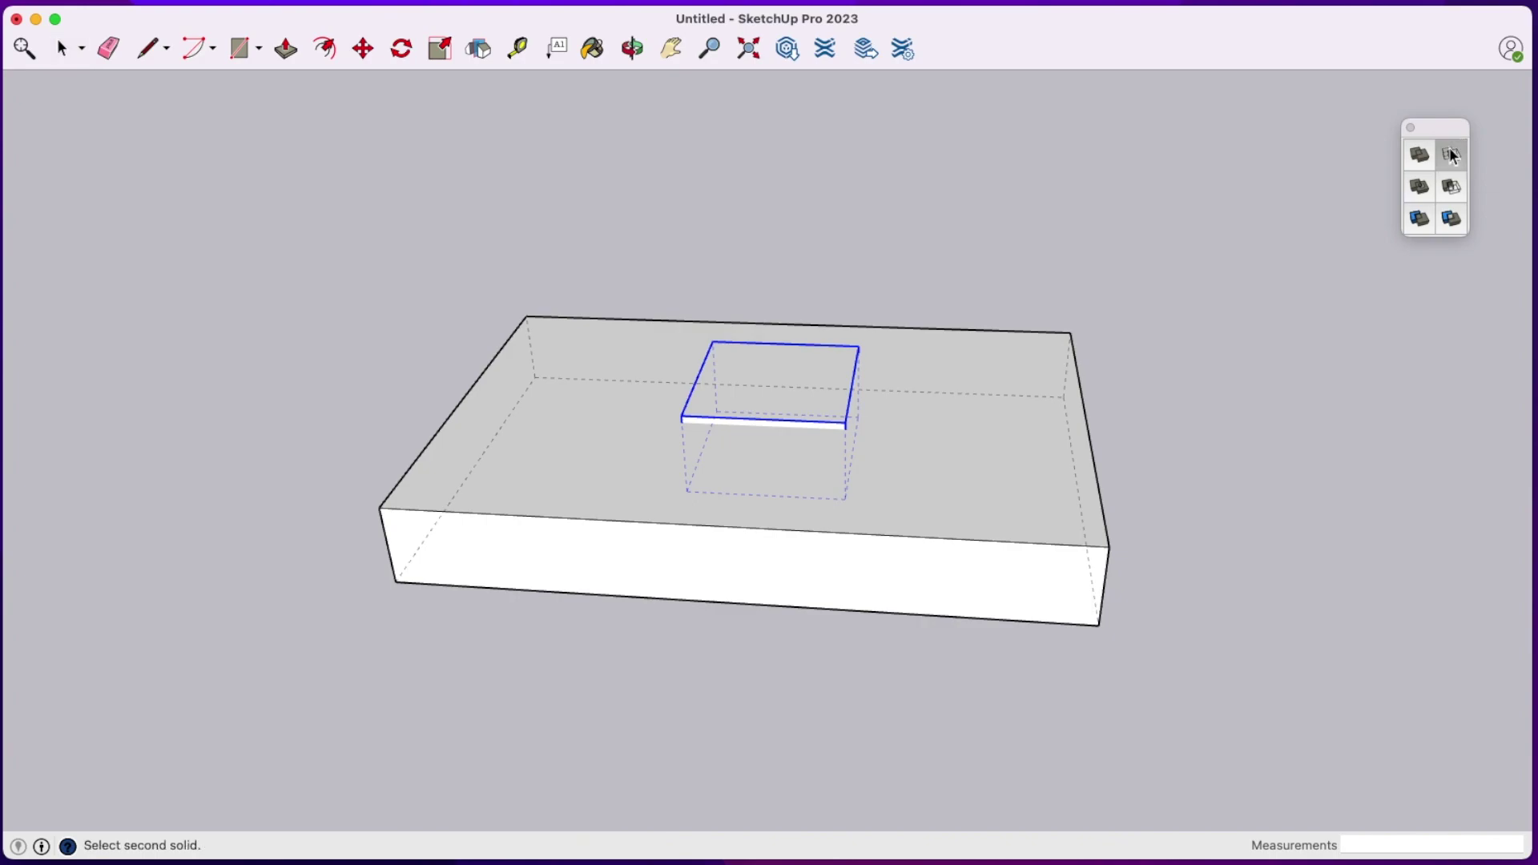
{"action": "left_click", "coordinate": [1051, 382]}
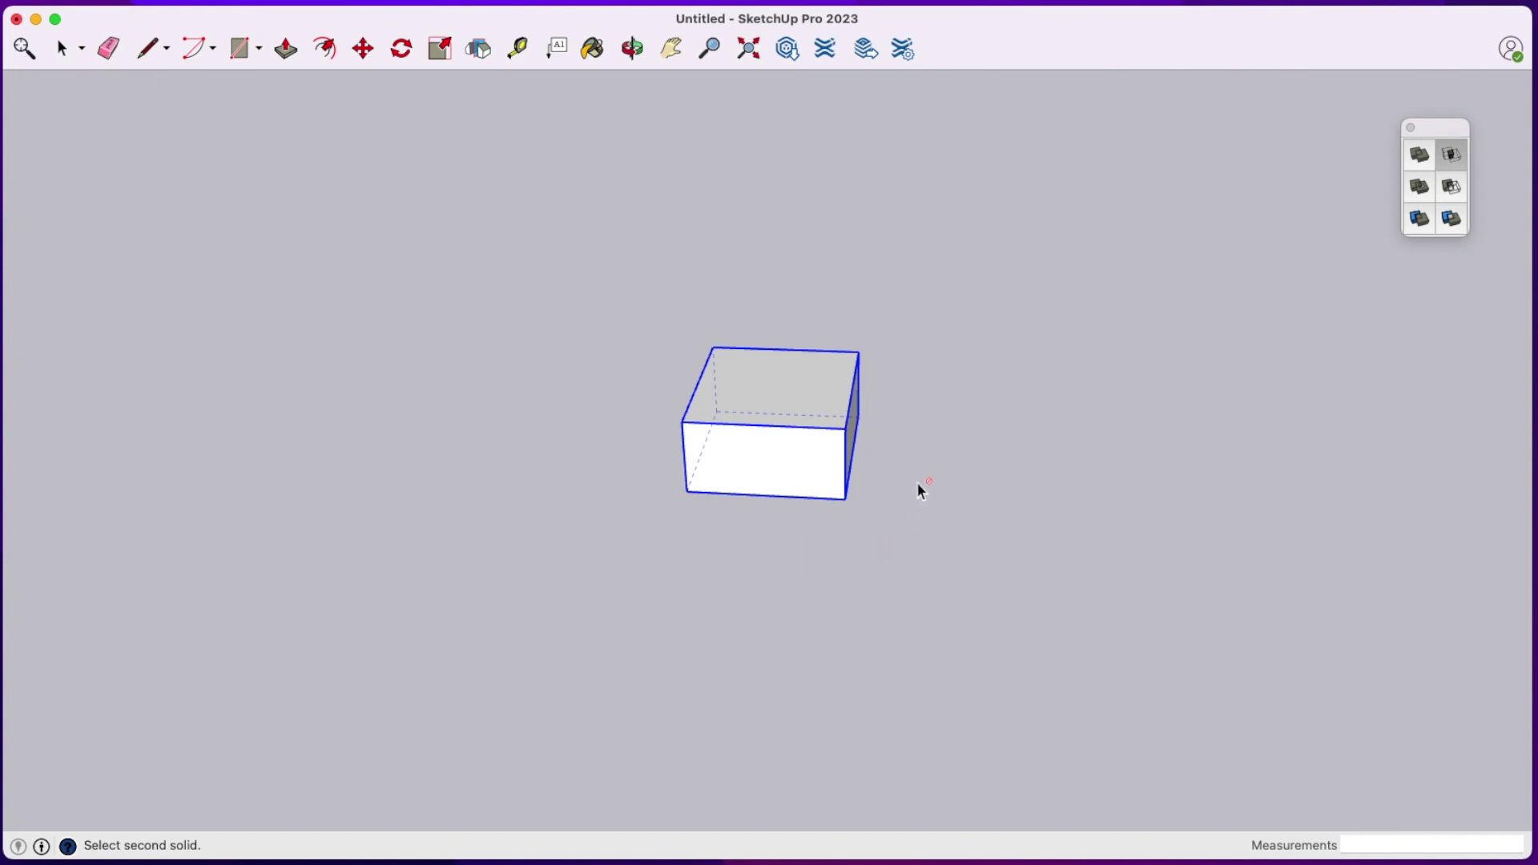
{"action": "key", "text": "super+z"}
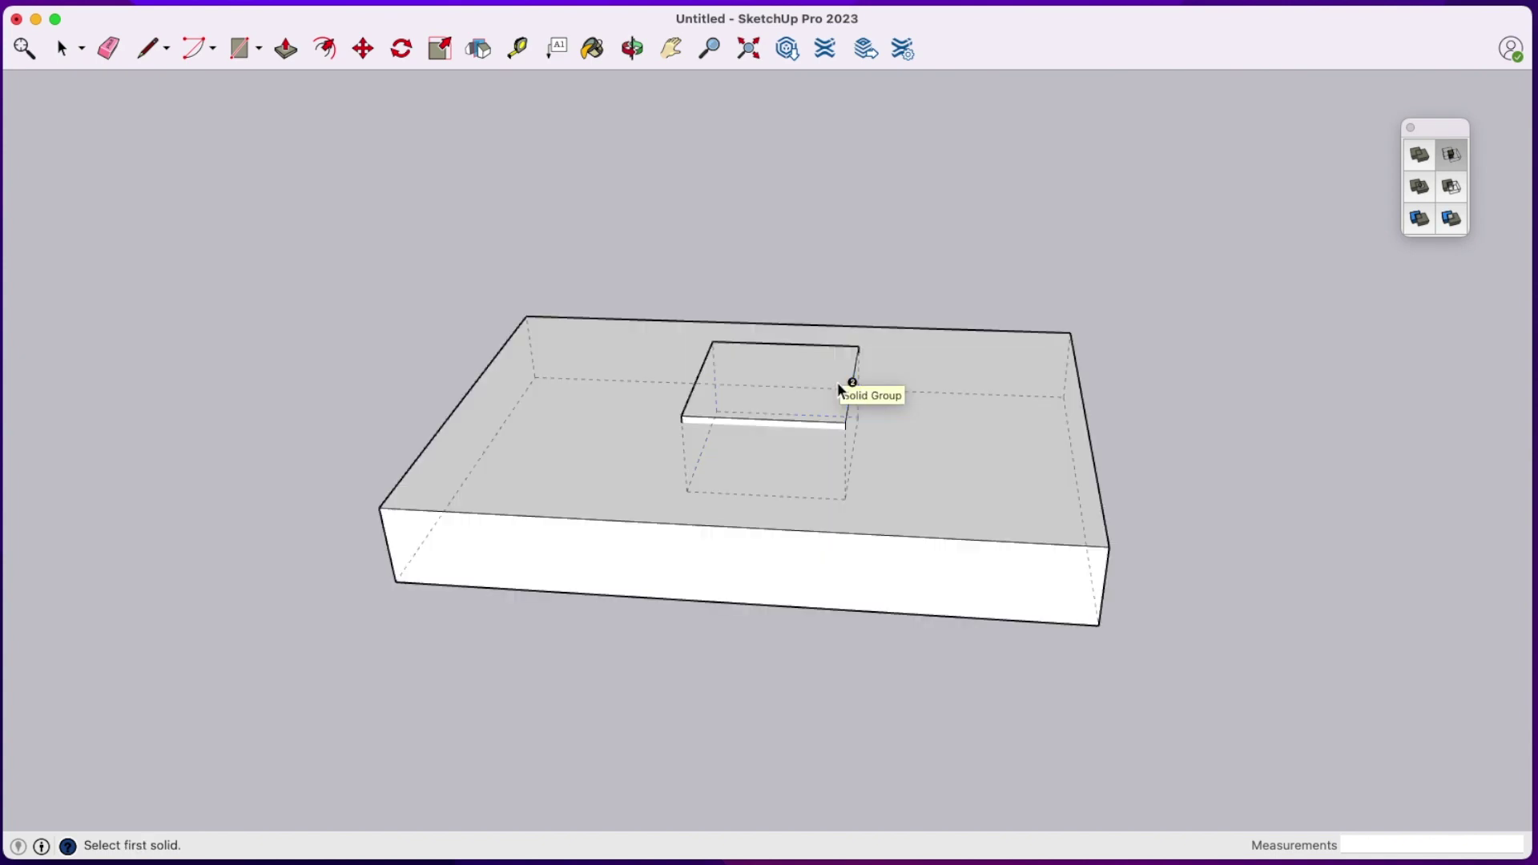
{"action": "key", "text": "space"}
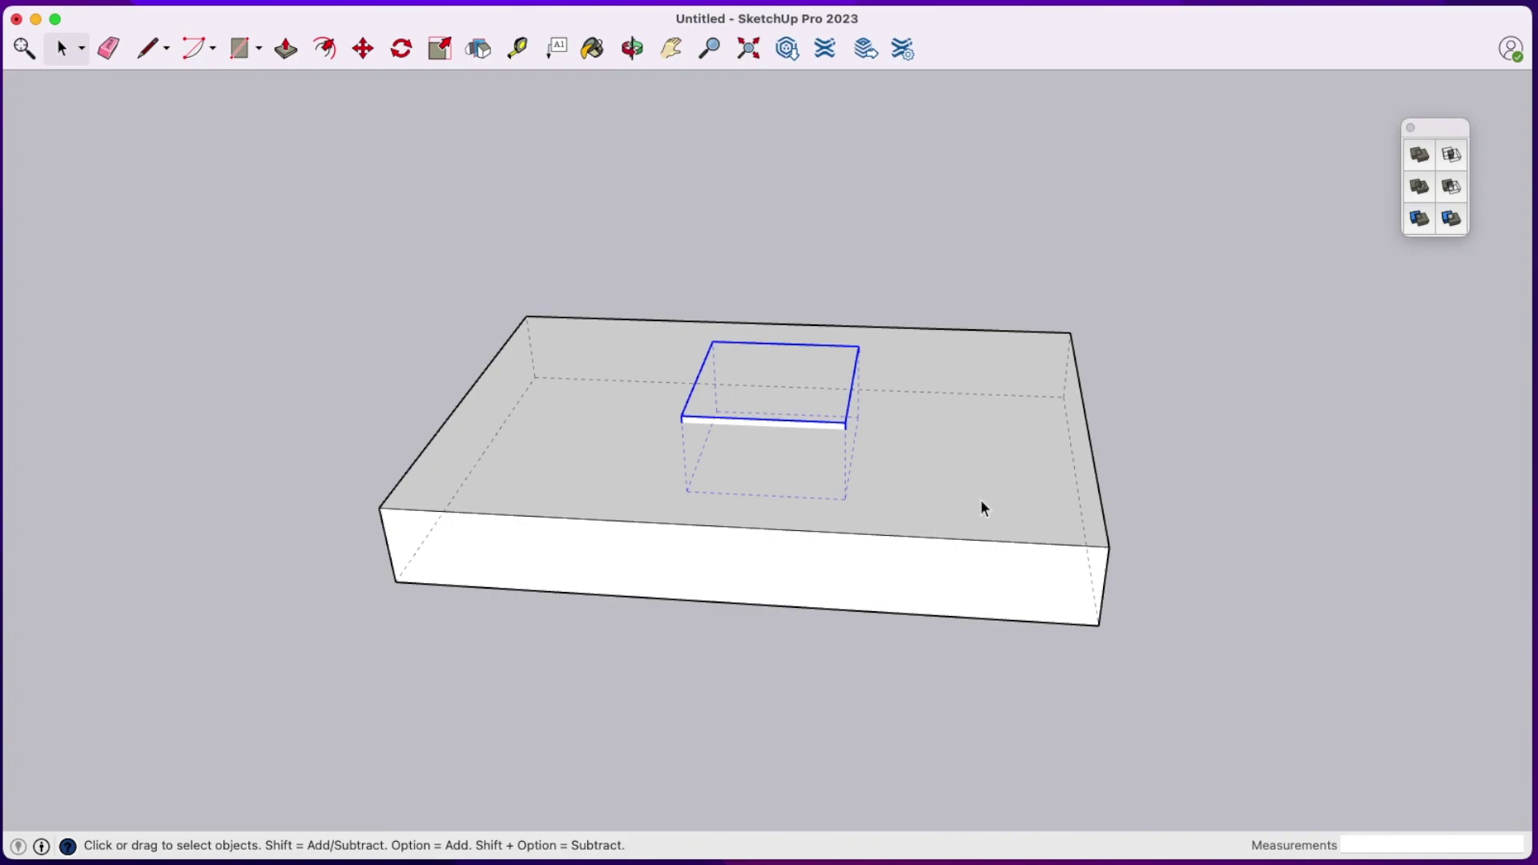
{"action": "left_click", "coordinate": [1451, 154]}
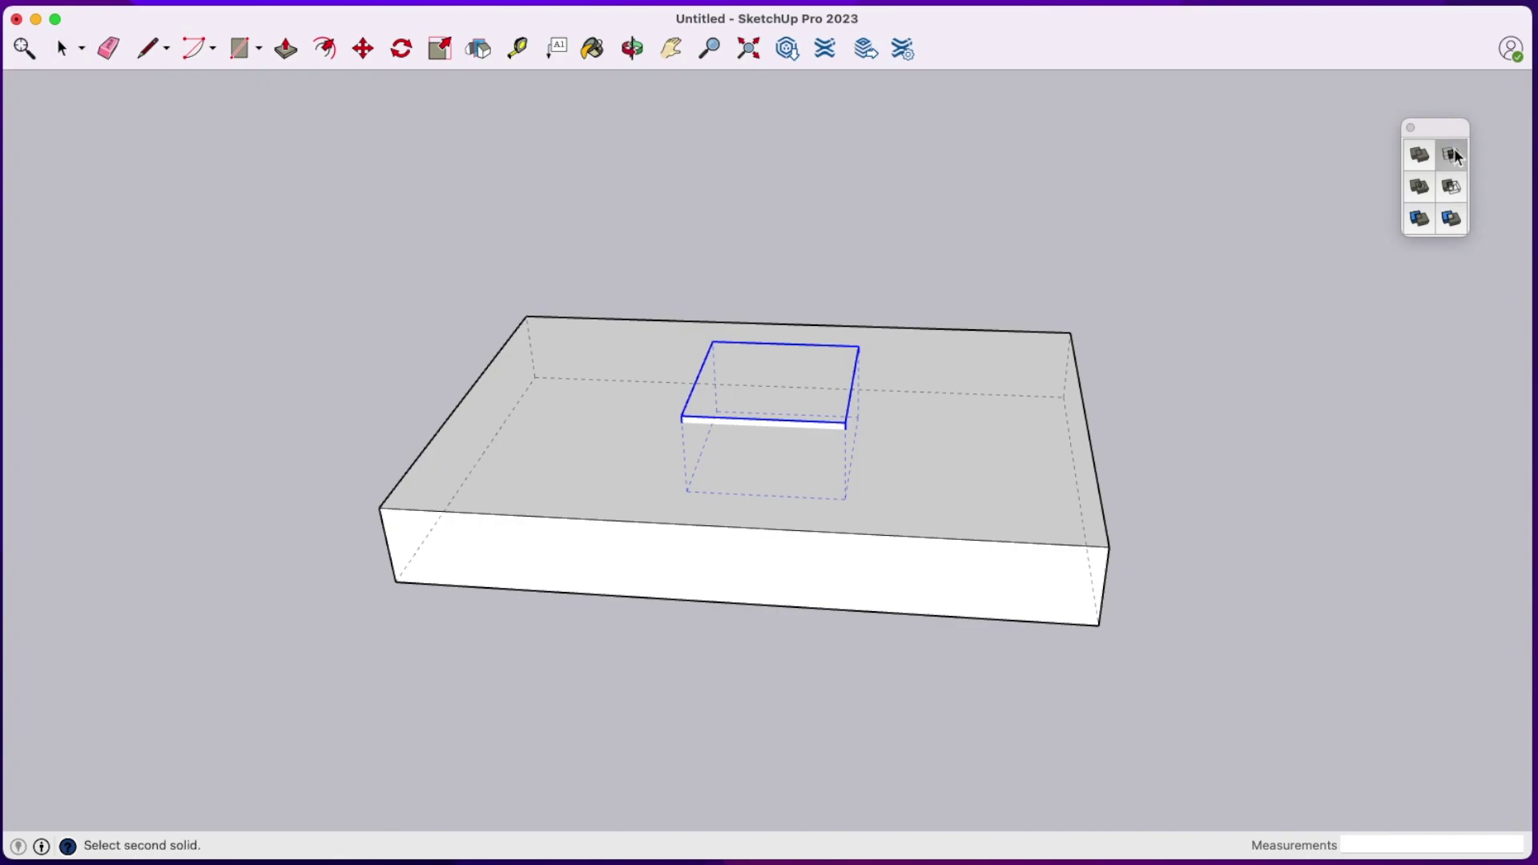
{"action": "left_click", "coordinate": [1048, 477]}
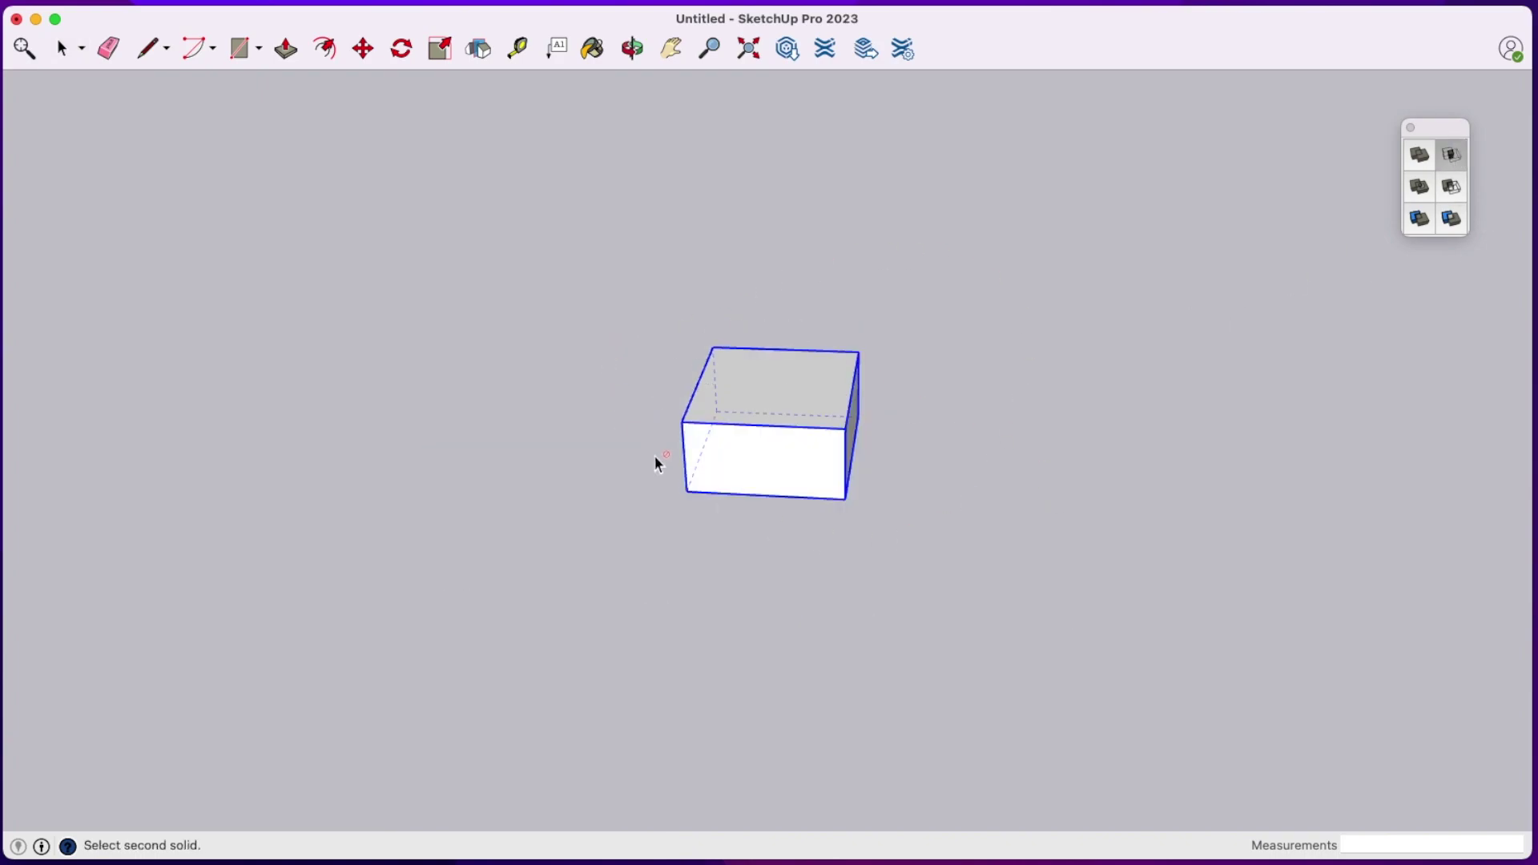
{"action": "left_click", "coordinate": [794, 480]}
{"action": "key", "text": "space"}
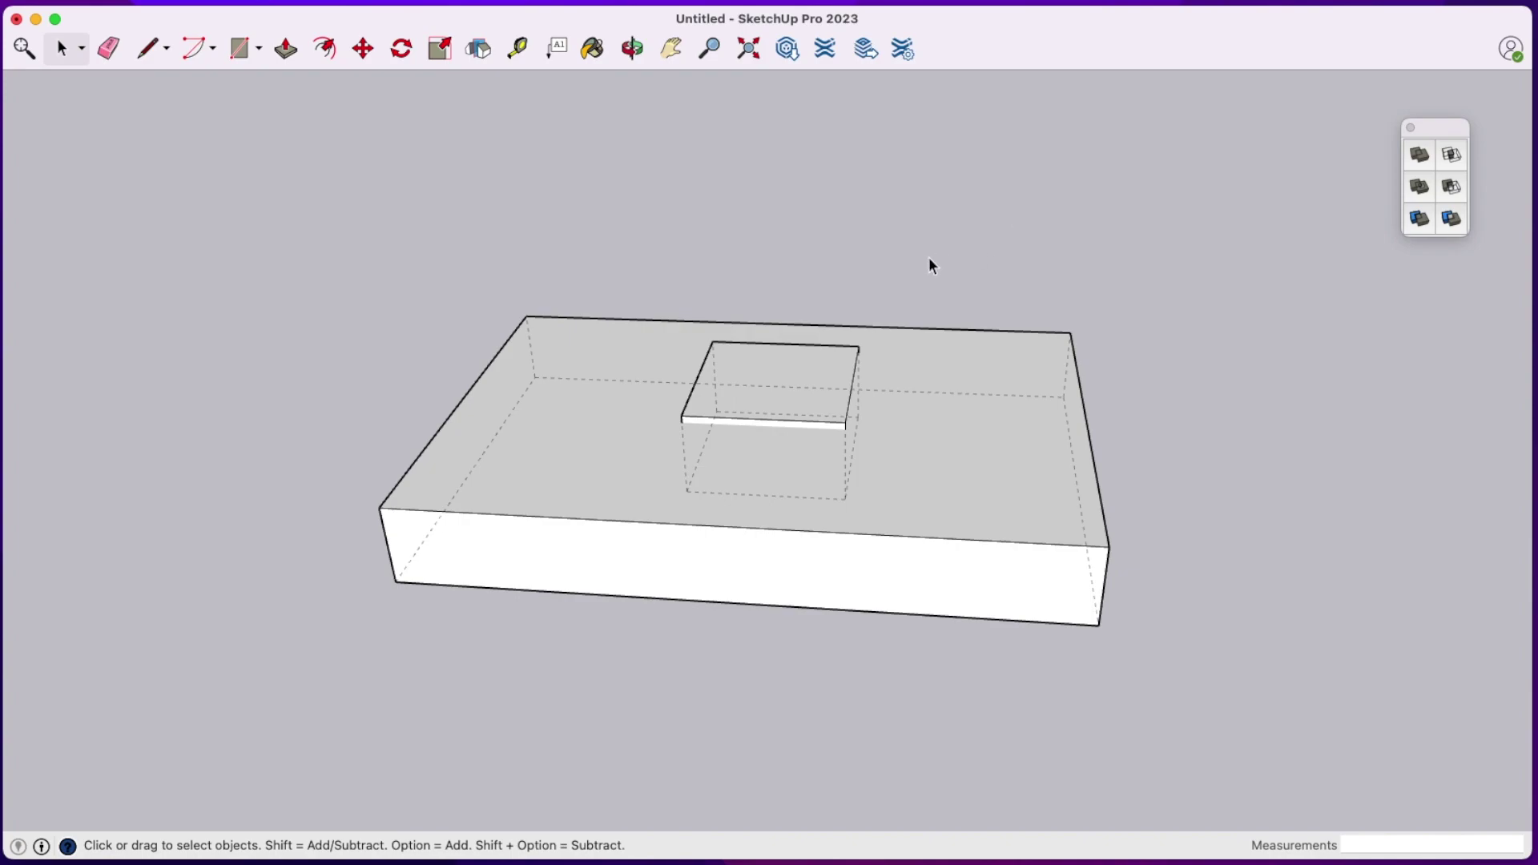
{"action": "left_click", "coordinate": [805, 371]}
{"action": "left_click", "coordinate": [1009, 401]}
{"action": "right_click", "coordinate": [1009, 408]}
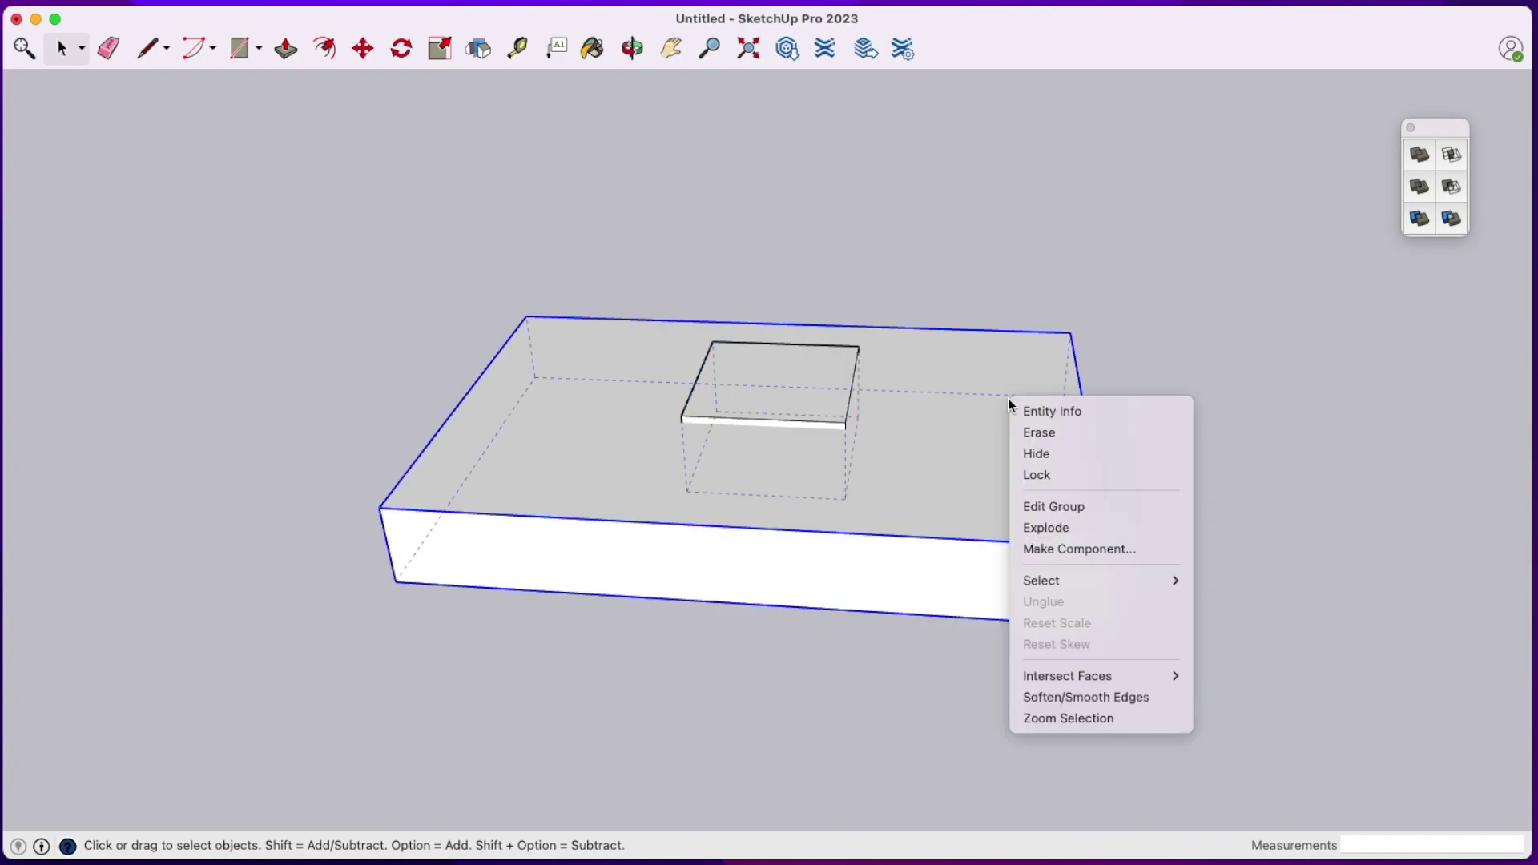
{"action": "left_click", "coordinate": [1066, 456]}
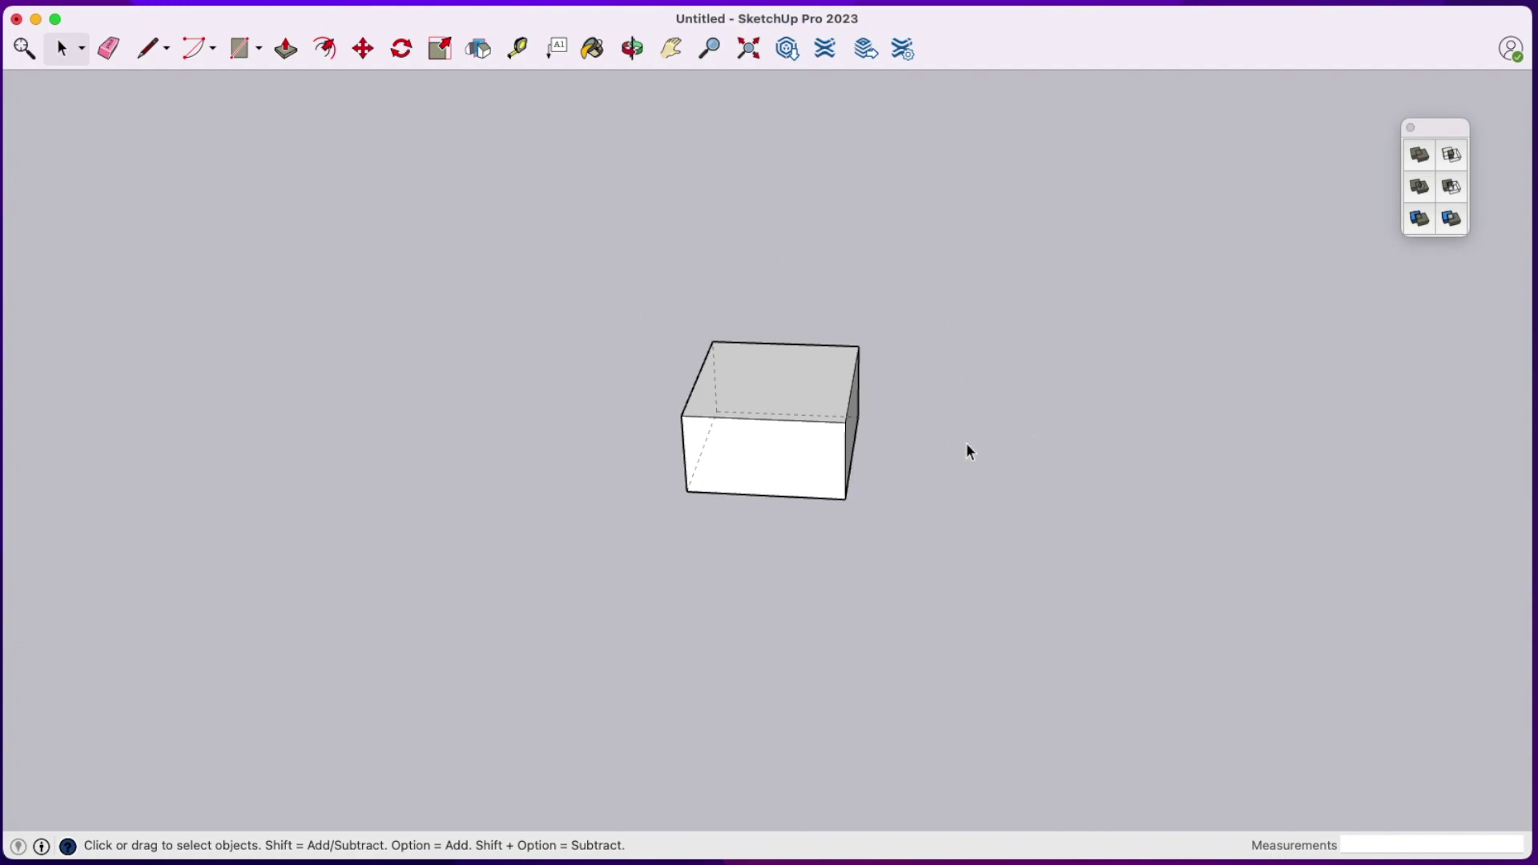
{"action": "key", "text": "alt+h"}
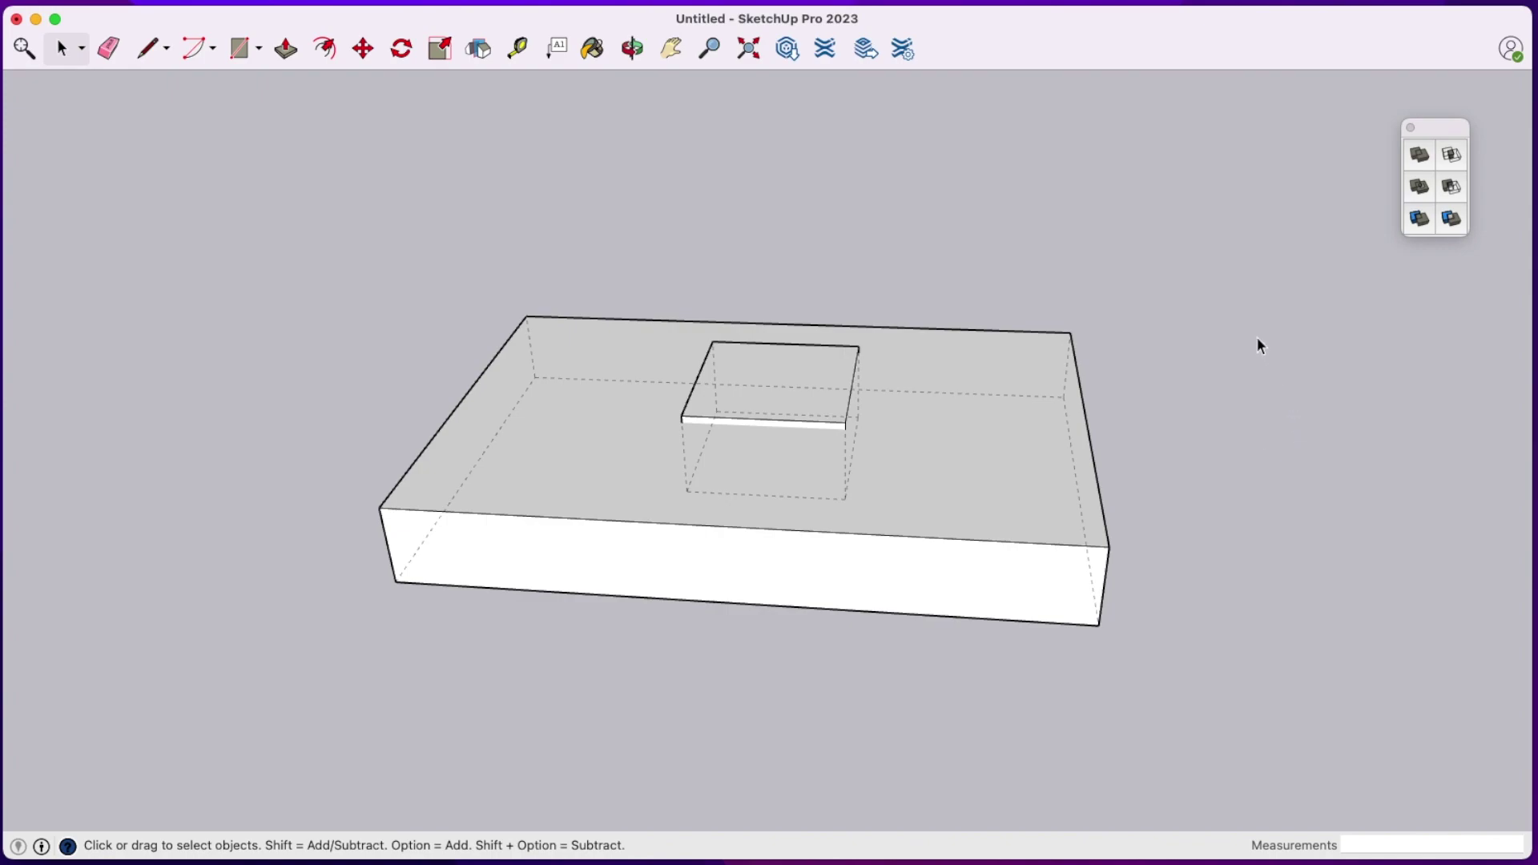
- Split the small box against the large box, then open the inner split piece
{"action": "left_click", "coordinate": [824, 355]}
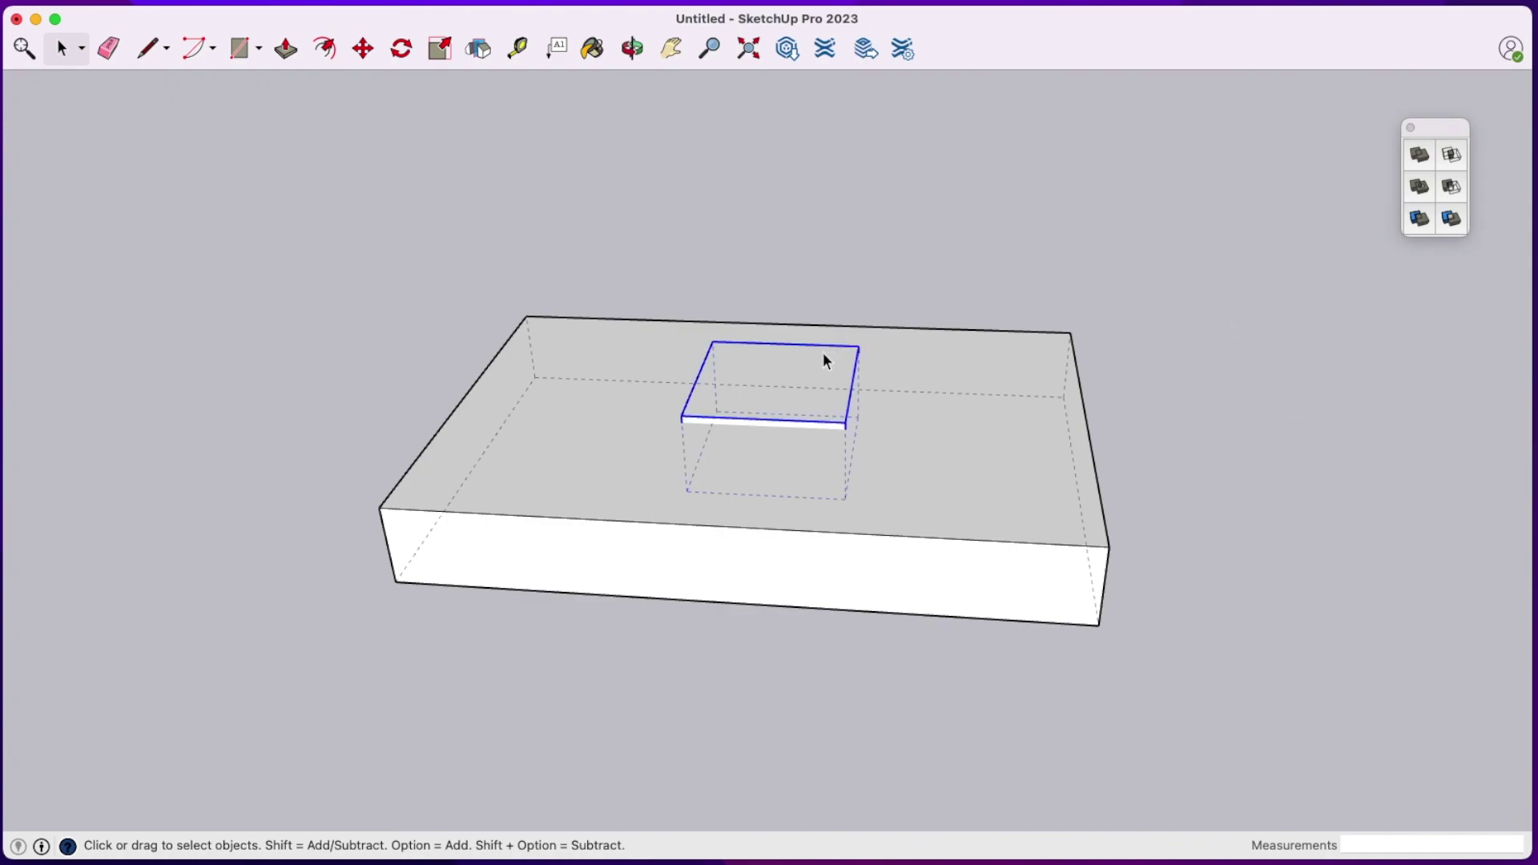
{"action": "left_click", "coordinate": [1455, 219]}
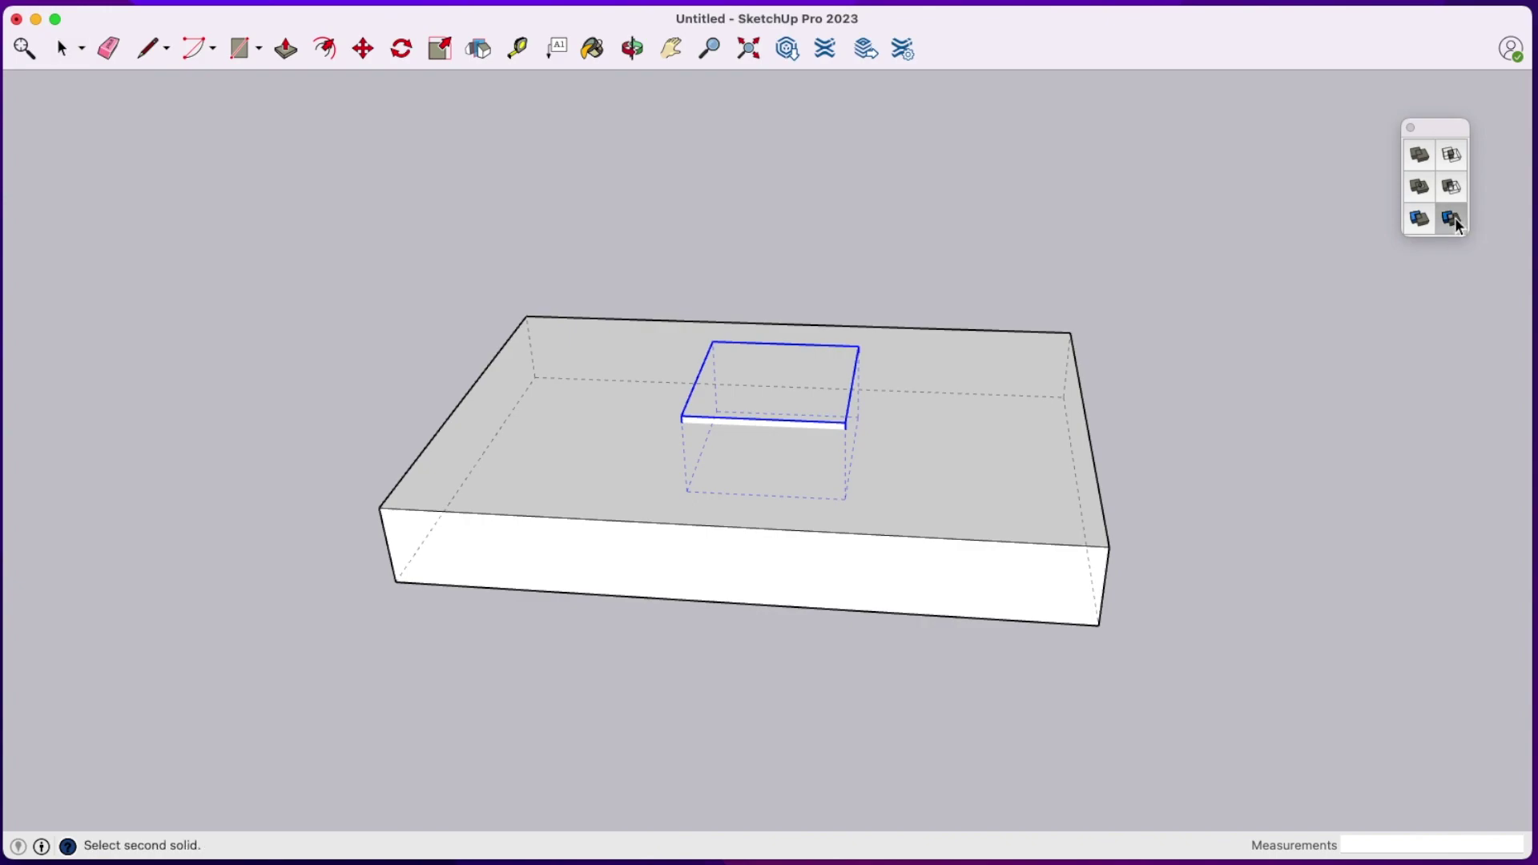
{"action": "left_click", "coordinate": [1036, 411]}
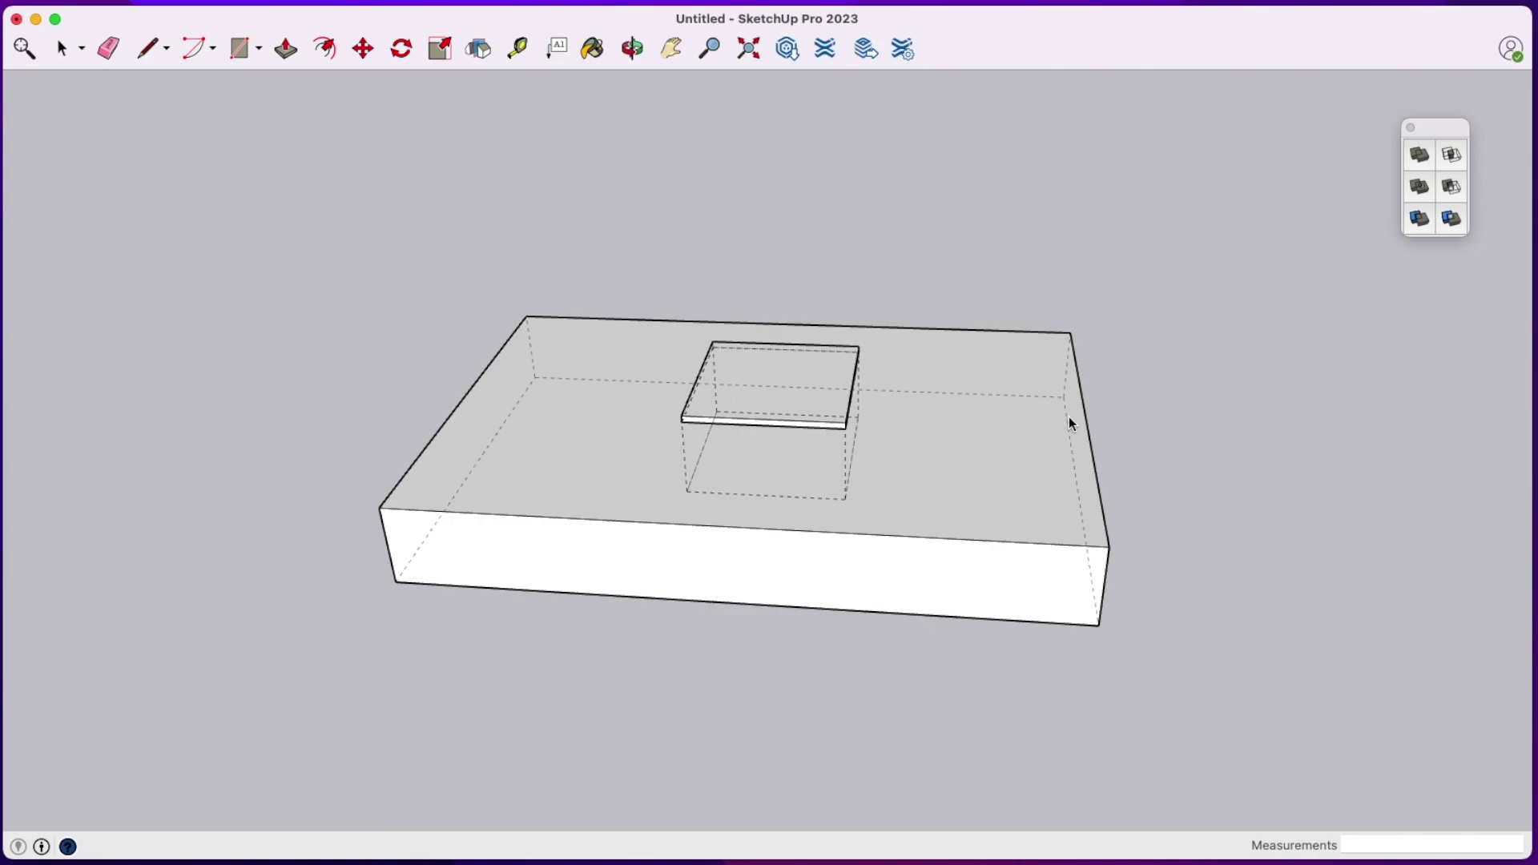
{"action": "key", "text": "space"}
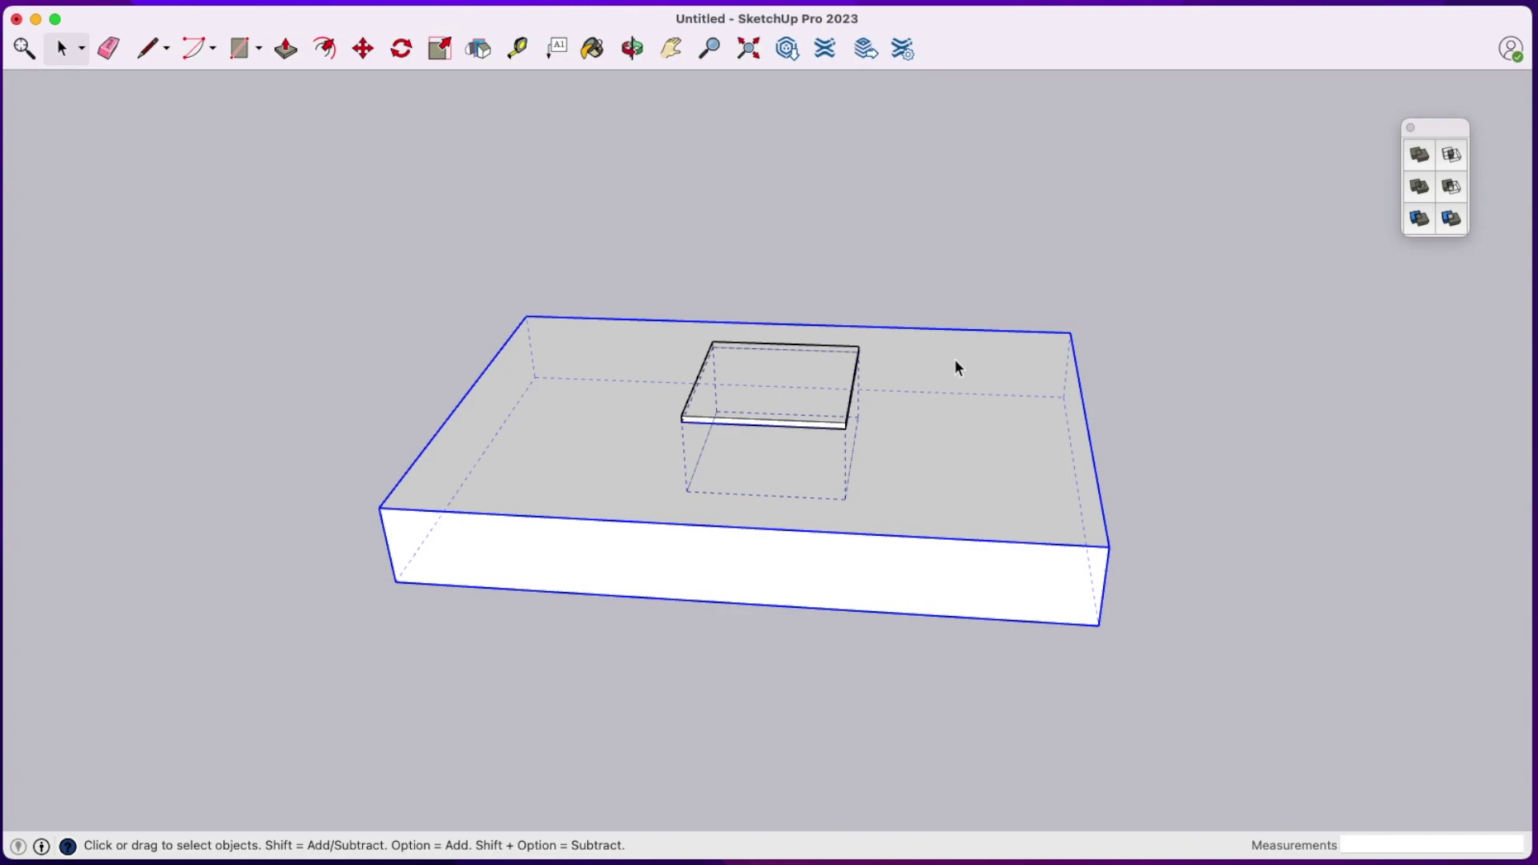
{"action": "double_click", "coordinate": [827, 381]}
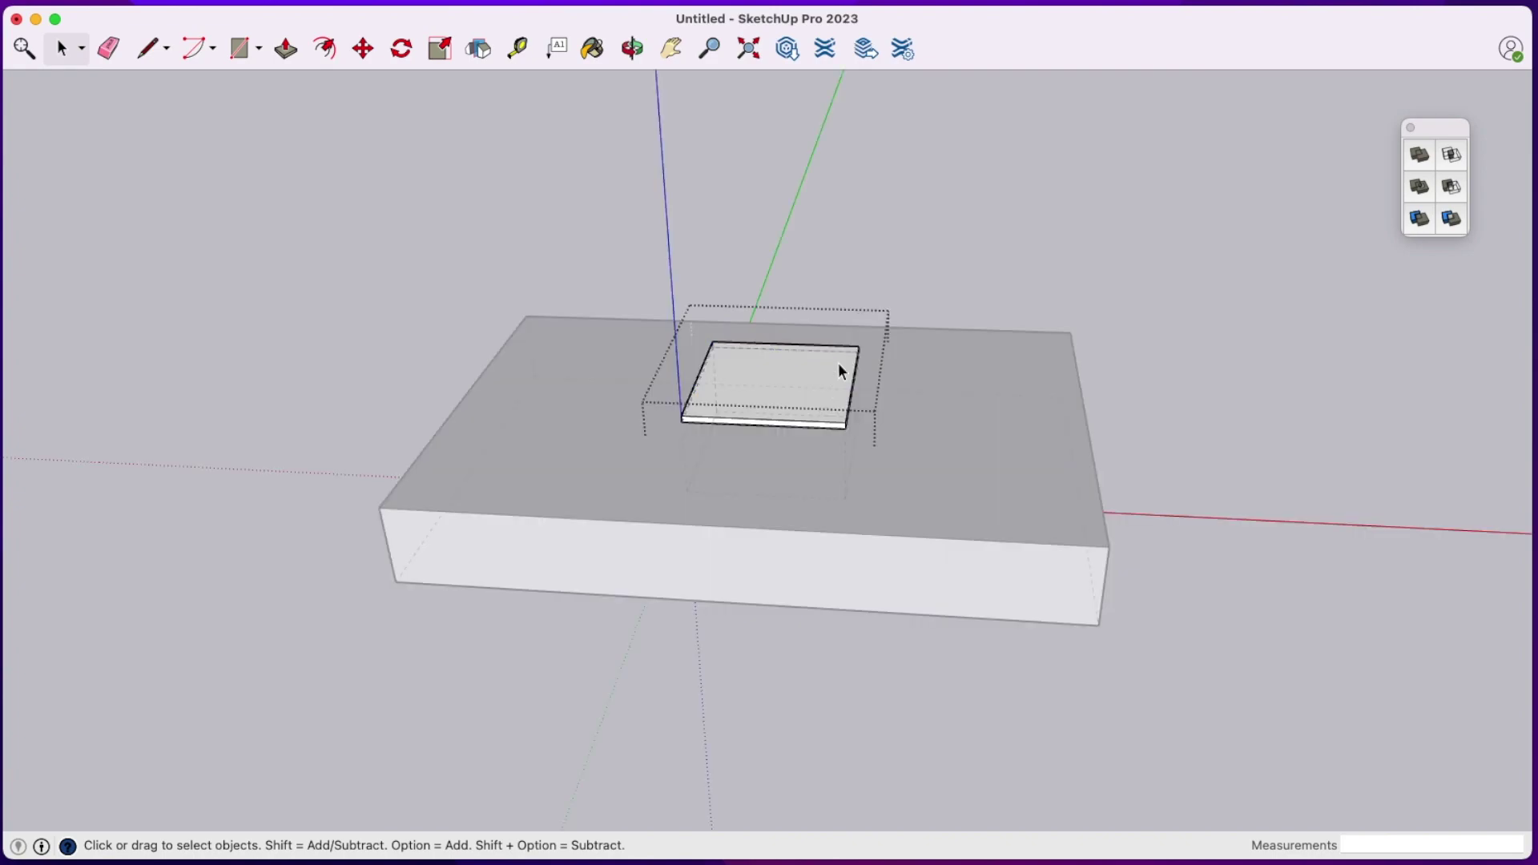
- Move the thin split-off slab up above the large box
{"action": "left_click", "coordinate": [962, 286]}
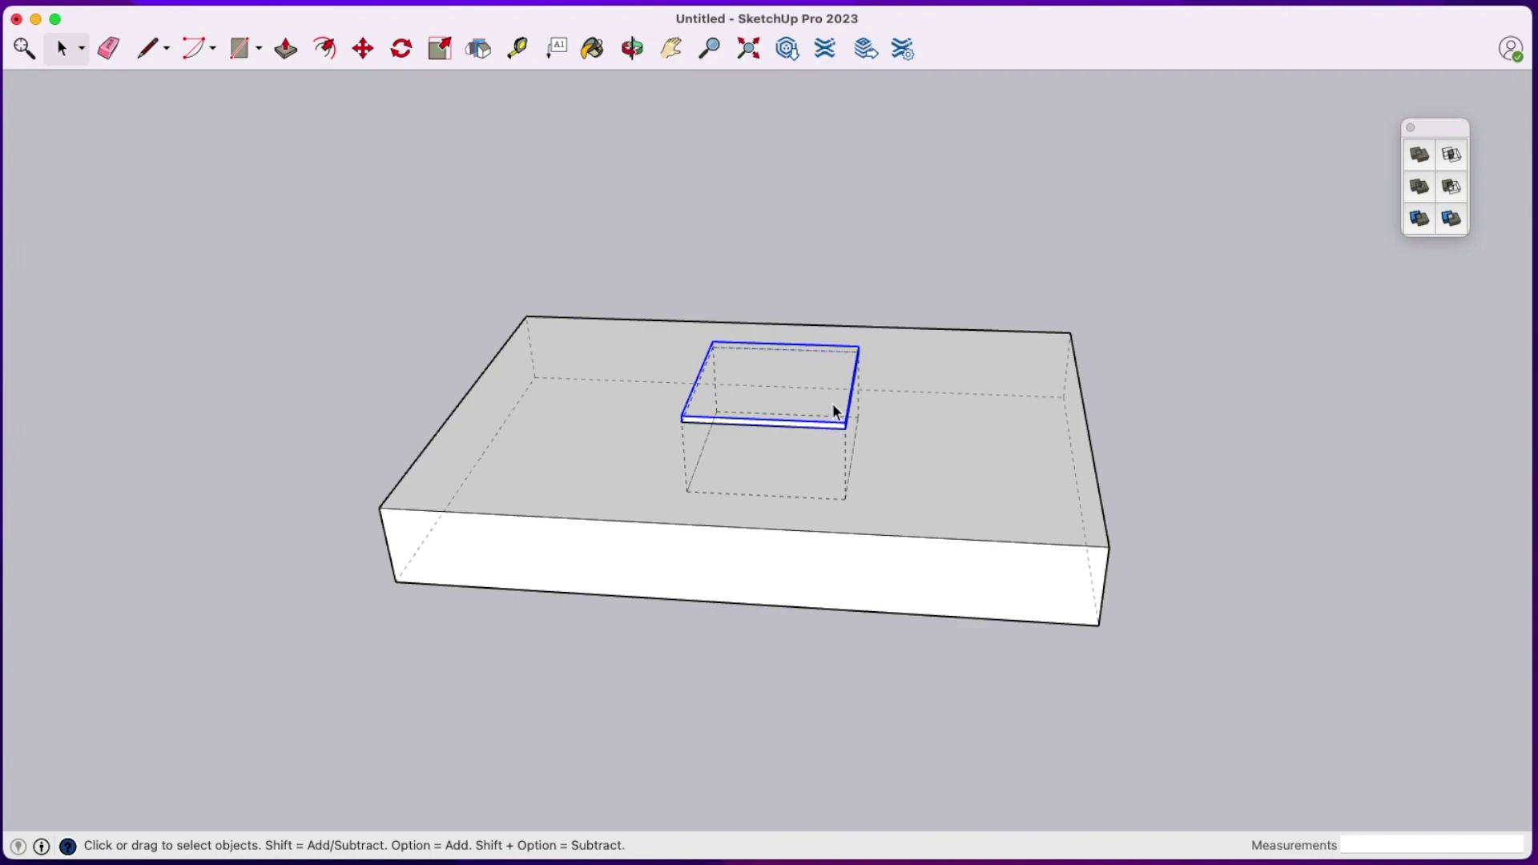
{"action": "key", "text": "m"}
{"action": "left_click", "coordinate": [848, 425]}
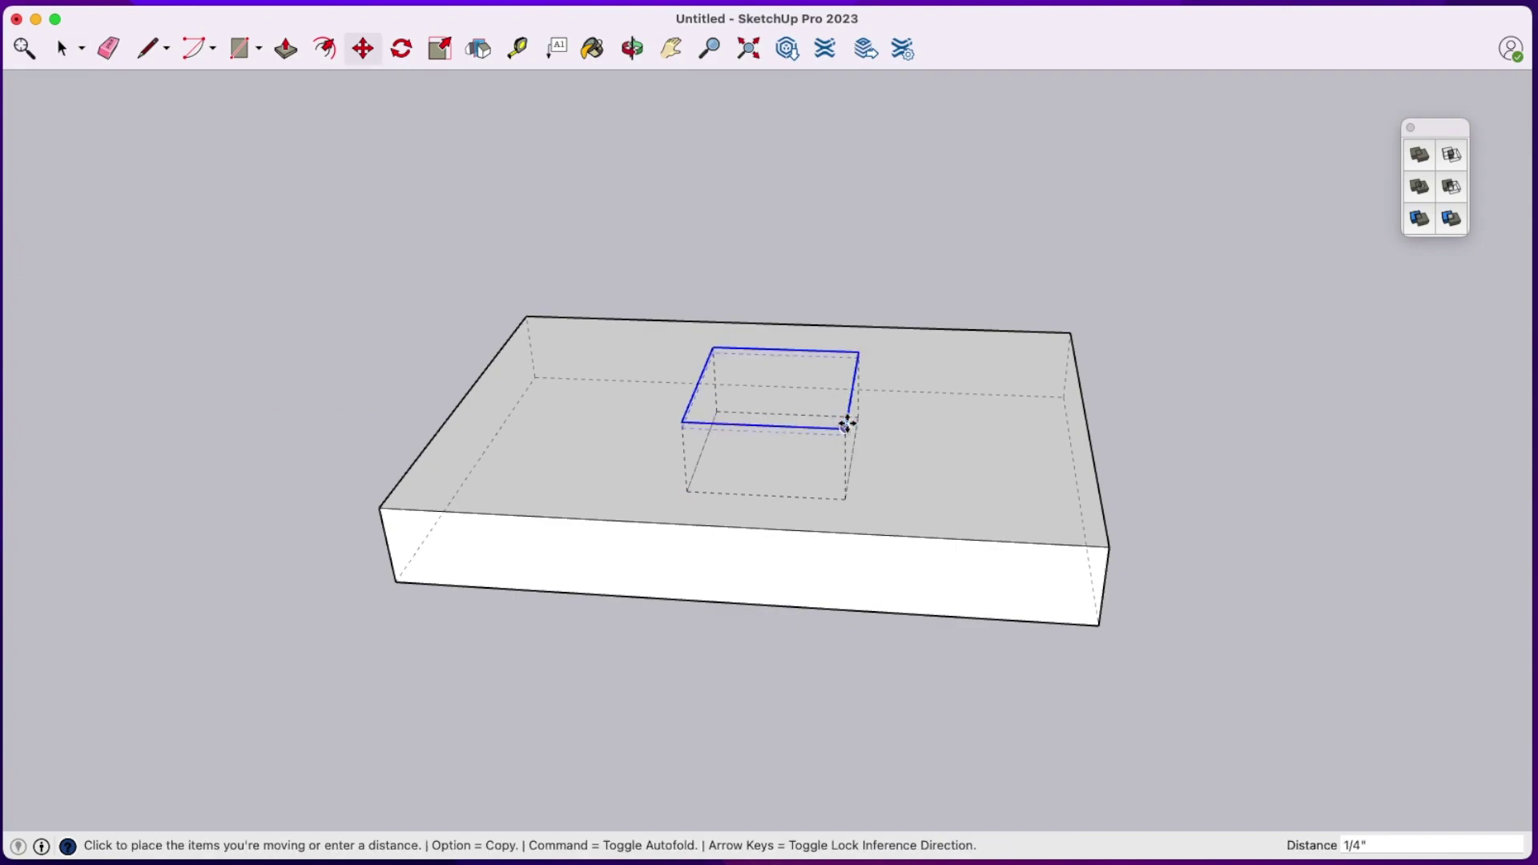
{"action": "left_click", "coordinate": [873, 277]}
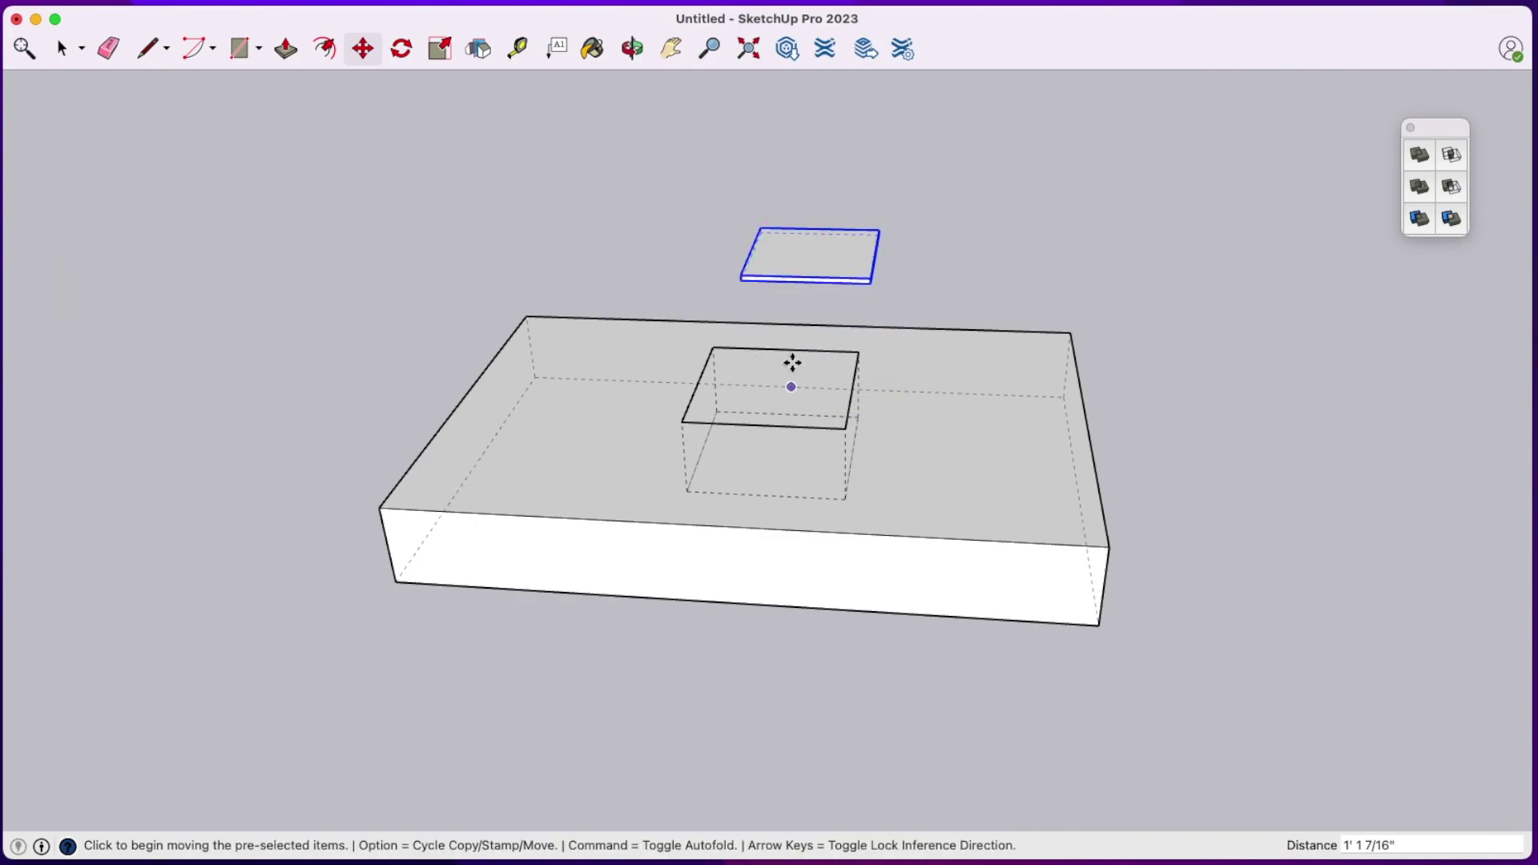
{"action": "key", "text": "space"}
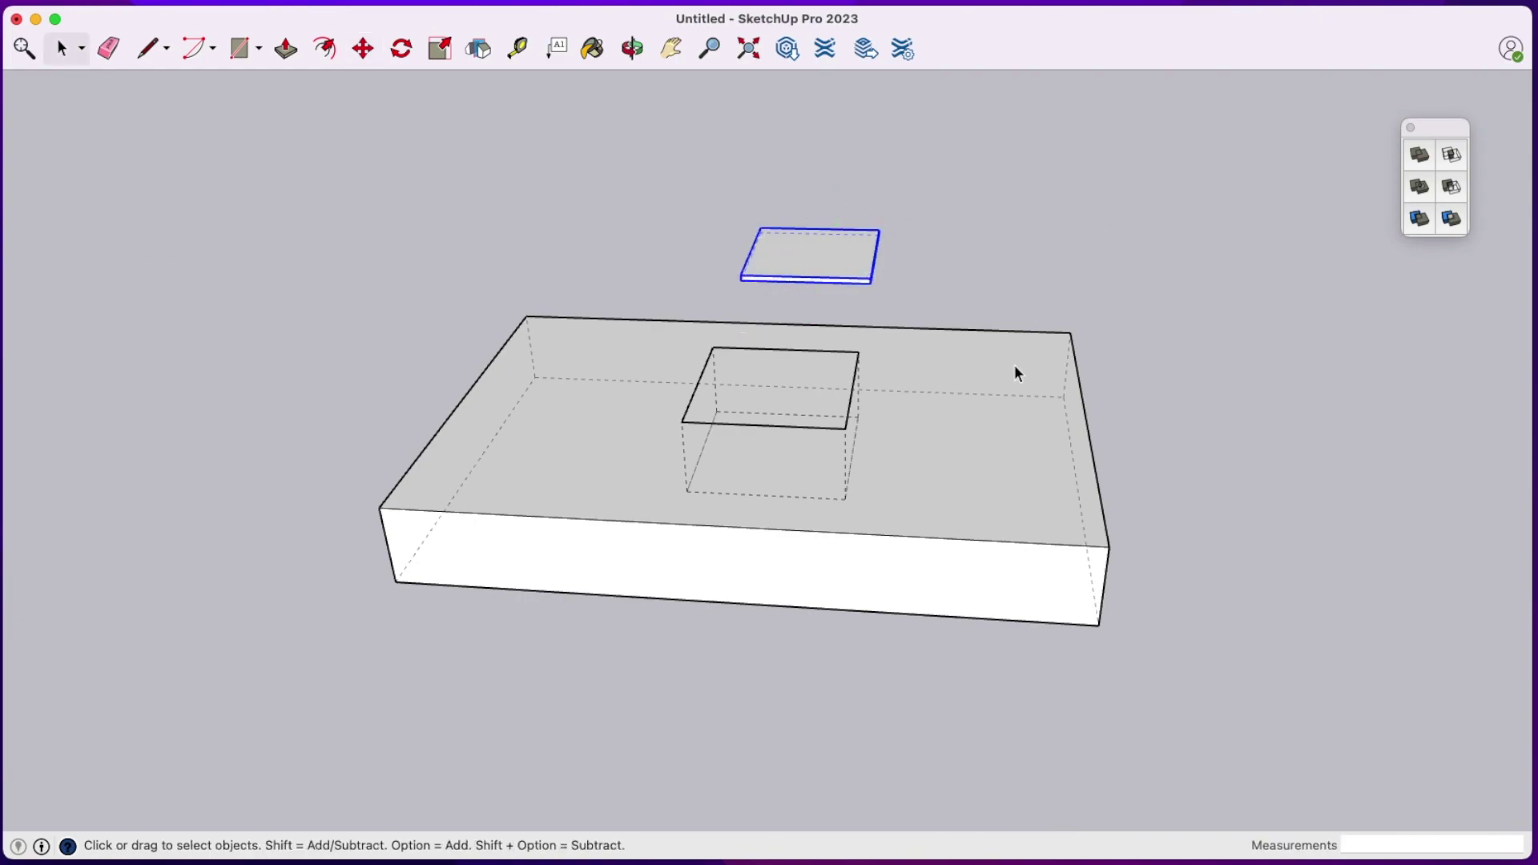
- Open and inspect the large box and the inner piece groups
{"action": "left_click", "coordinate": [1015, 405]}
{"action": "double_click", "coordinate": [1015, 403]}
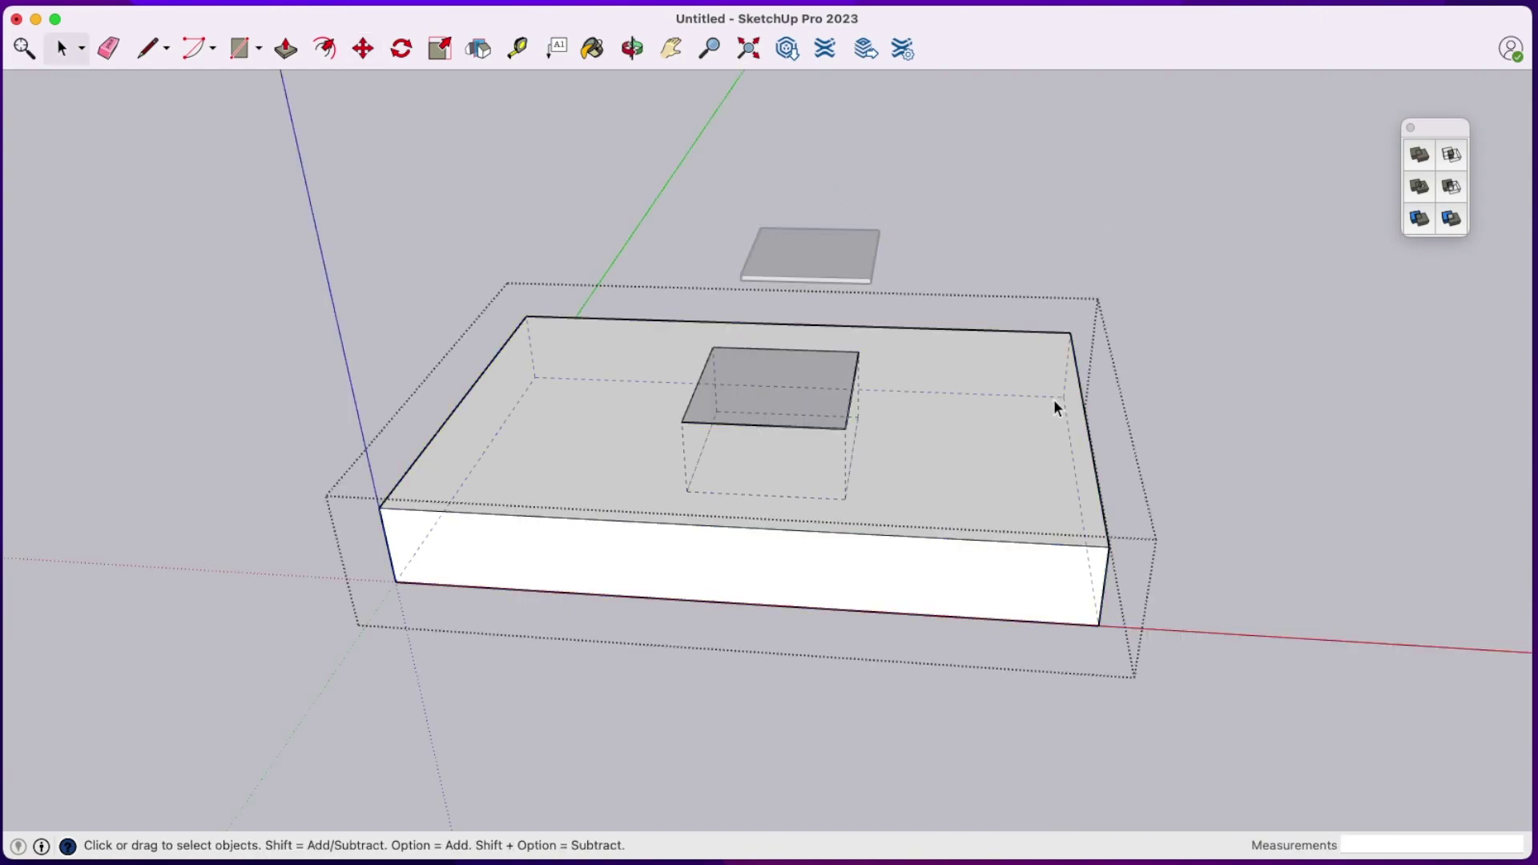
{"action": "left_click", "coordinate": [1192, 343]}
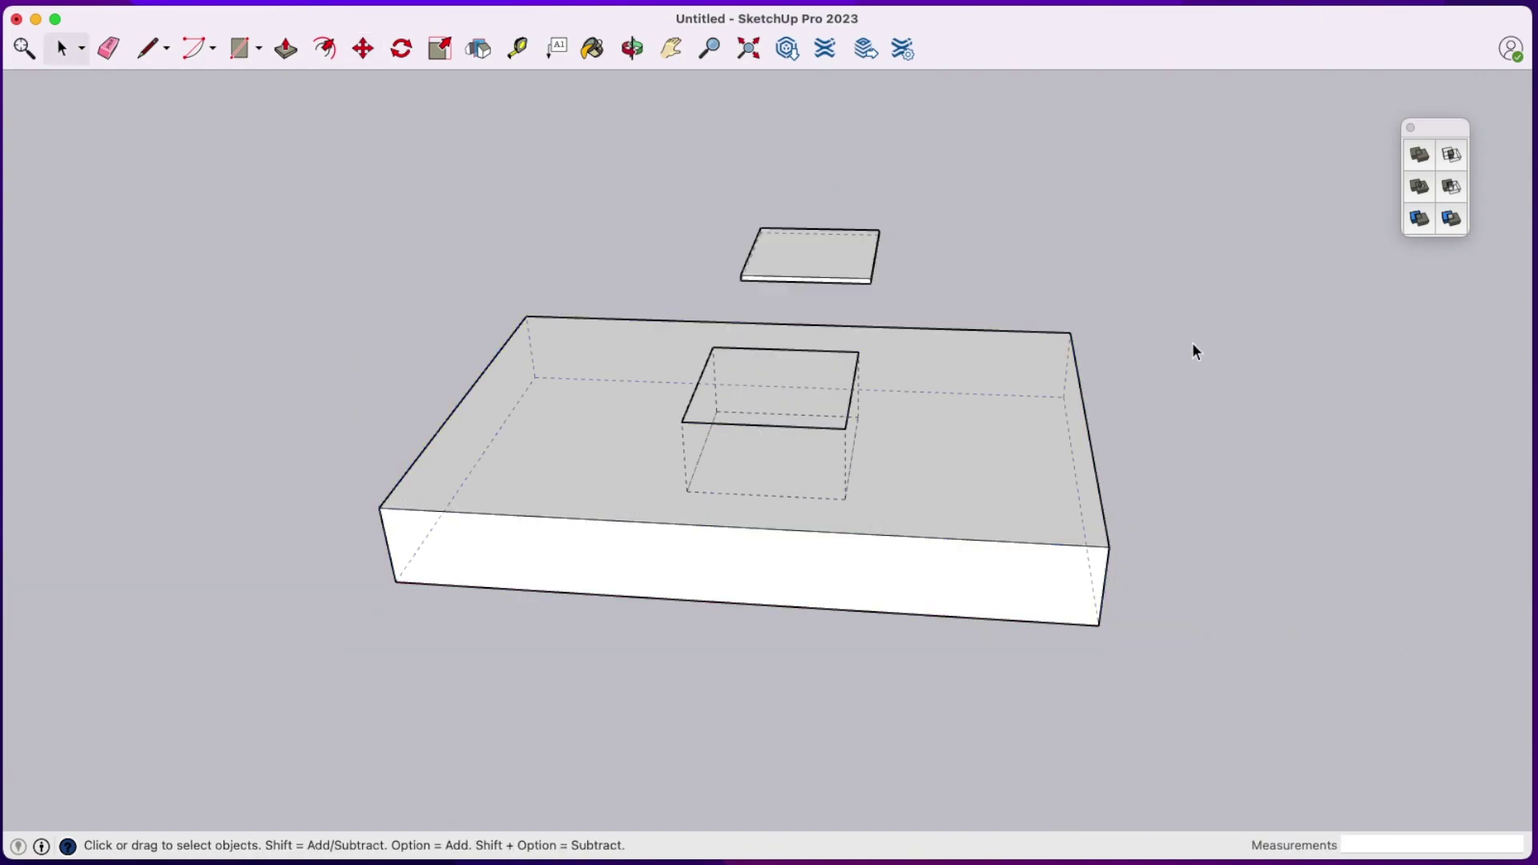
{"action": "double_click", "coordinate": [816, 386]}
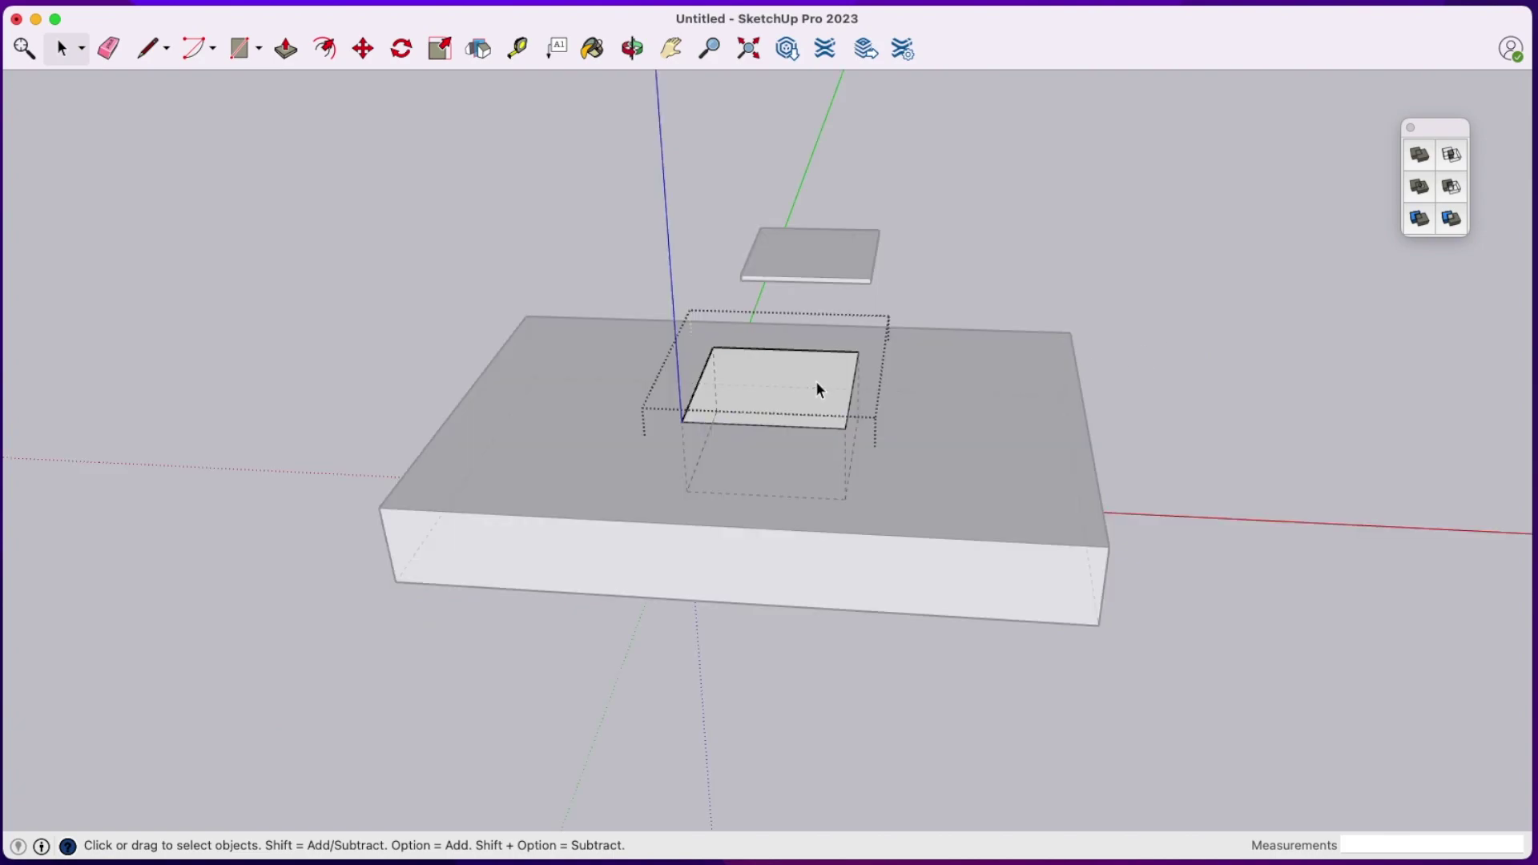
{"action": "left_click", "coordinate": [817, 389]}
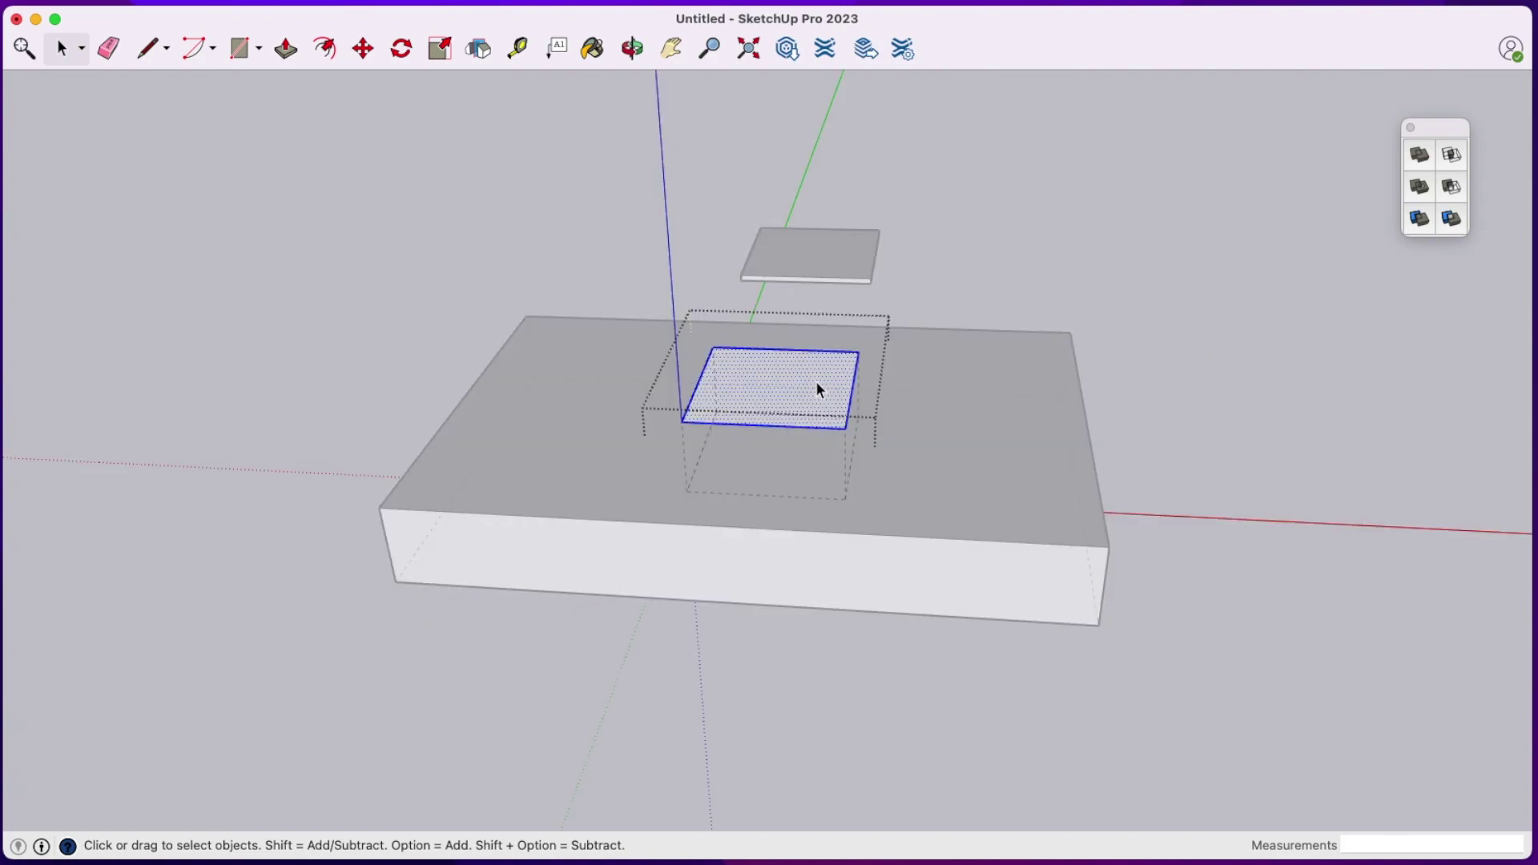
{"action": "left_click", "coordinate": [1192, 332]}
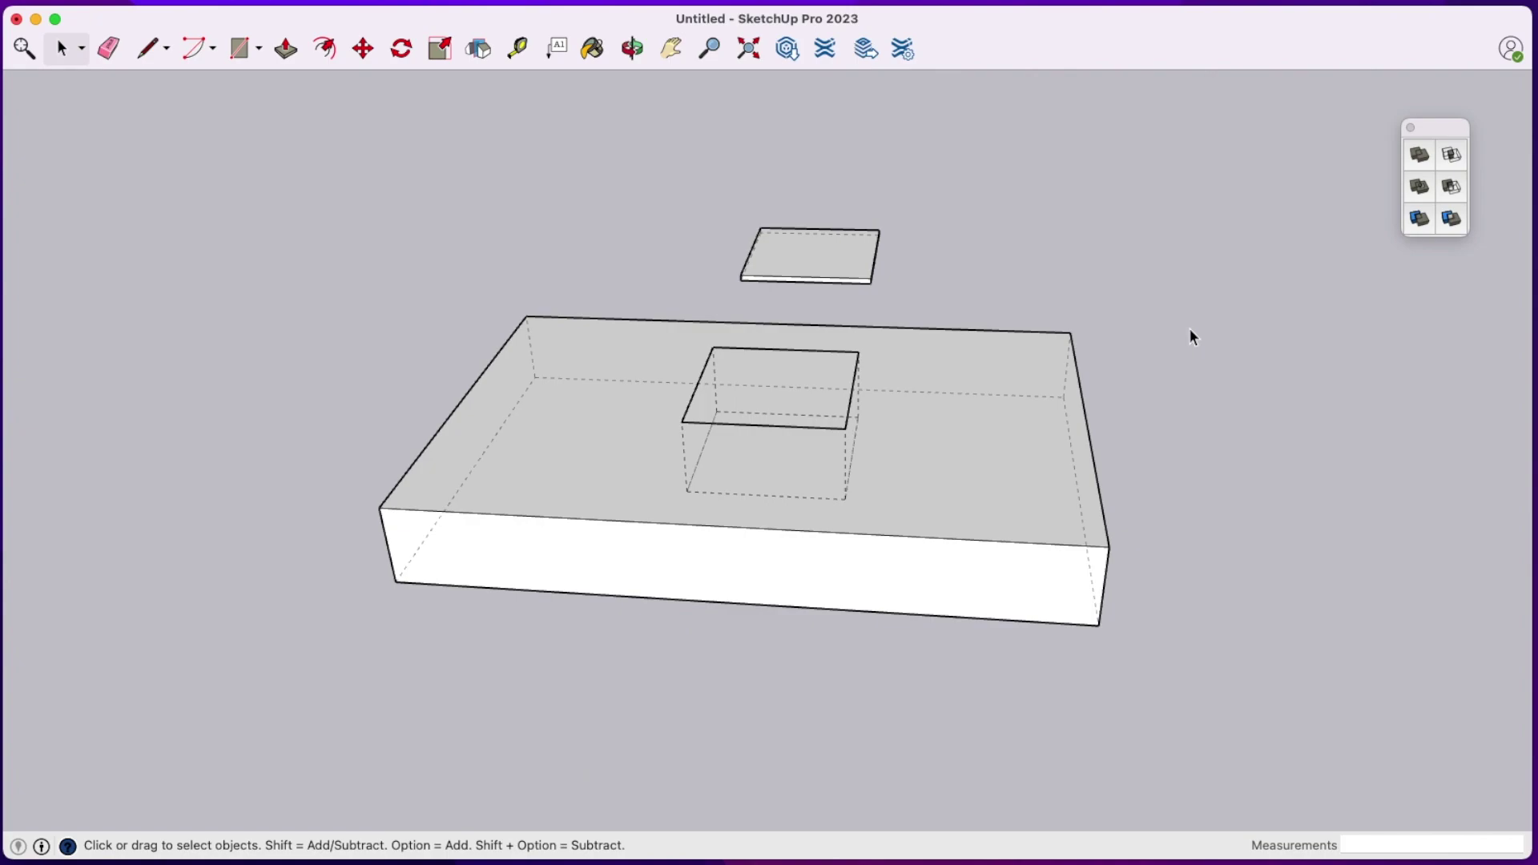